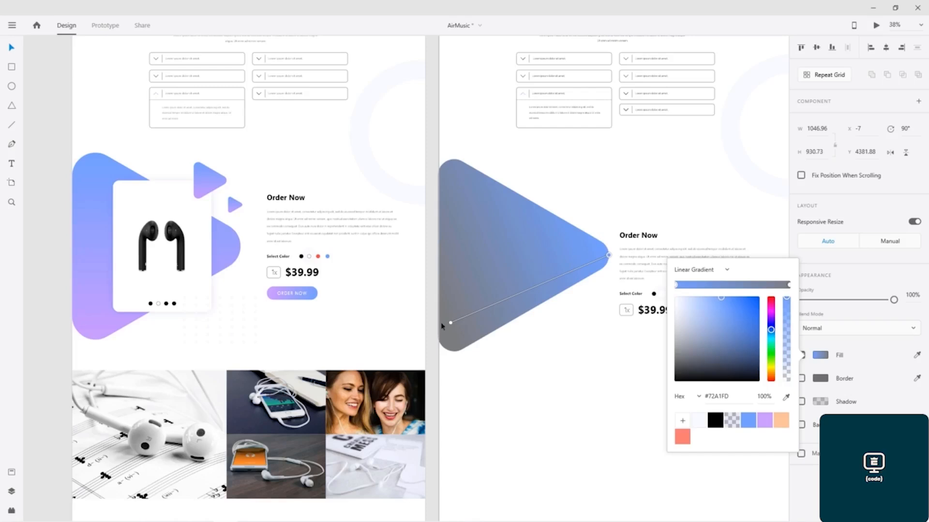
Step: Try angling the triangle's gradient diagonally with a purple stop, then undo those changes
{"action": "left_click_drag", "start_coordinate": [451, 324], "coordinate": [442, 168]}
{"action": "left_click", "coordinate": [609, 257]}
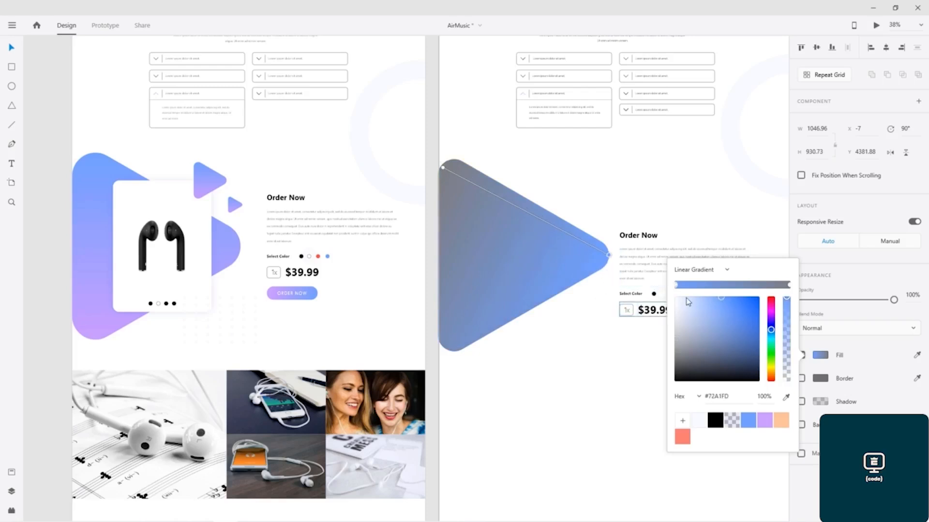
{"action": "left_click", "coordinate": [761, 422]}
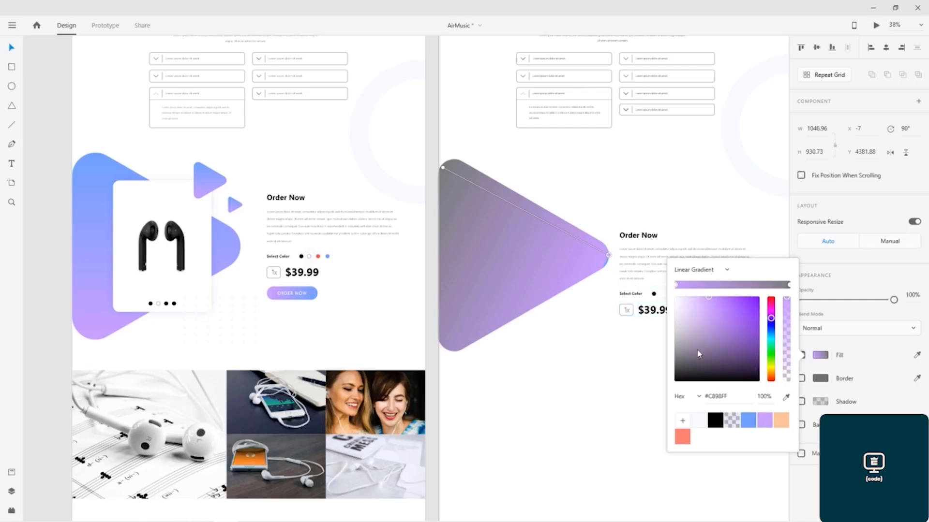
{"action": "key", "text": "ctrl+z"}
{"action": "key", "text": "ctrl+z"}
{"action": "key", "text": "ctrl+z"}
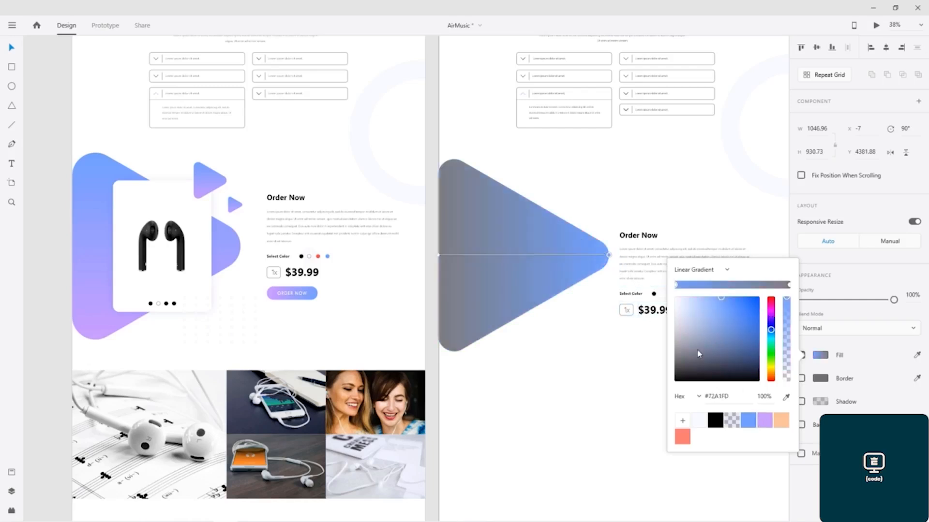
Step: Set the triangle's gradient stops to the purple and blue swatches and close the color picker
{"action": "left_click", "coordinate": [764, 421]}
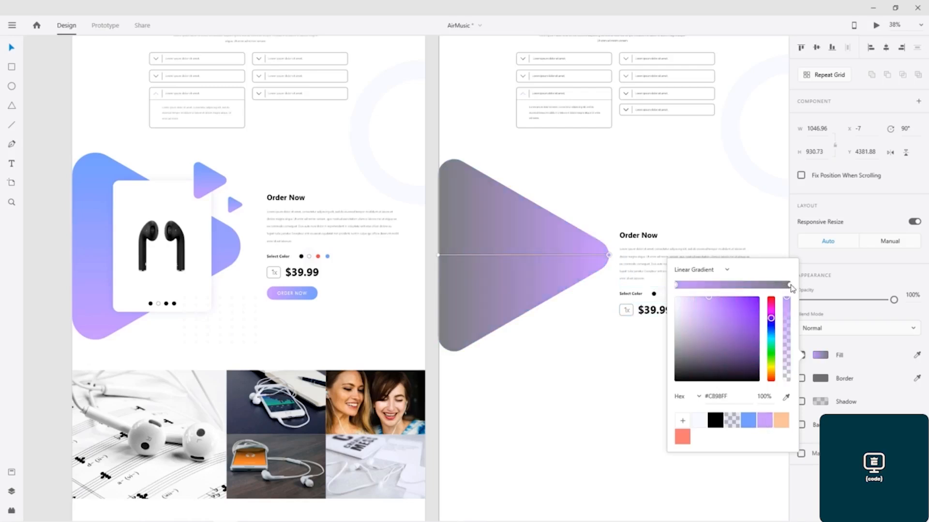
{"action": "left_click", "coordinate": [790, 286]}
{"action": "left_click", "coordinate": [748, 421]}
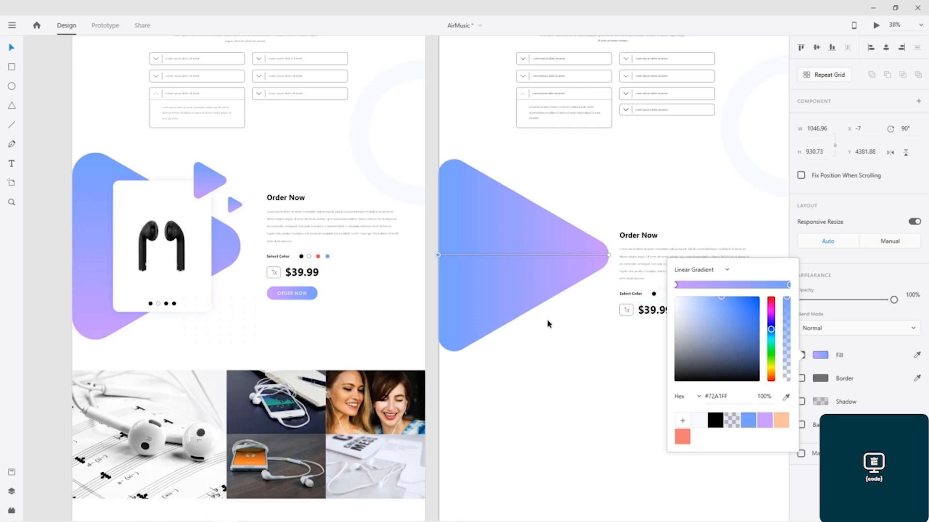
{"action": "left_click", "coordinate": [607, 256]}
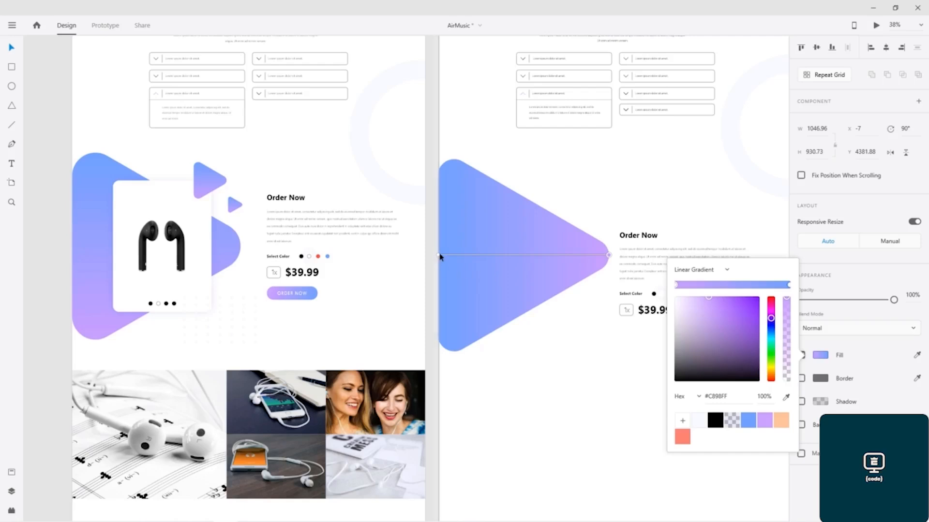
{"action": "left_click", "coordinate": [472, 222]}
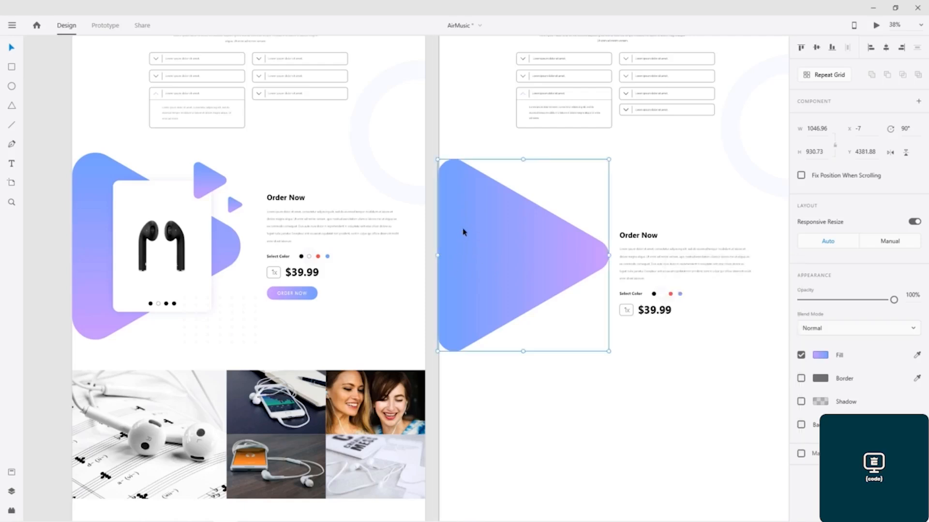
{"action": "left_click", "coordinate": [532, 380]}
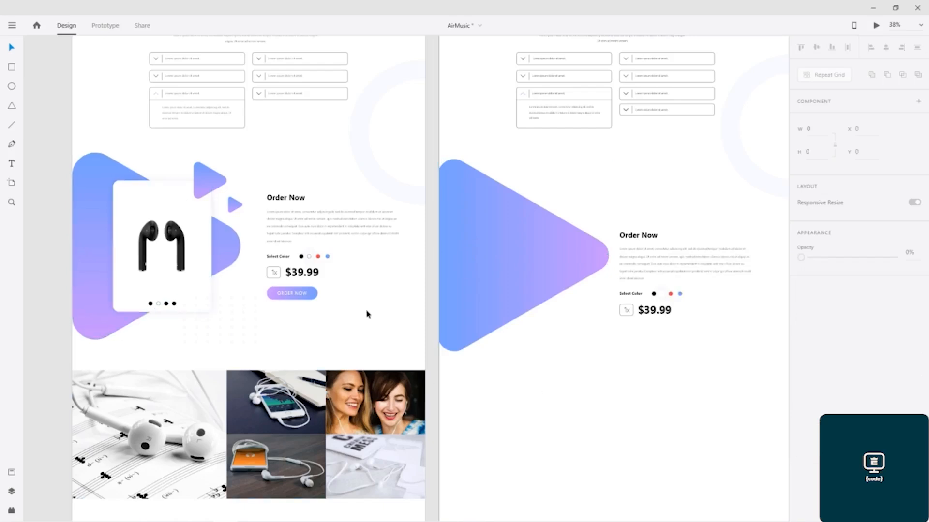
Step: Reopen the triangle's fill and reposition the gradient handles to run vertically
{"action": "left_click", "coordinate": [498, 232]}
{"action": "left_click", "coordinate": [822, 357]}
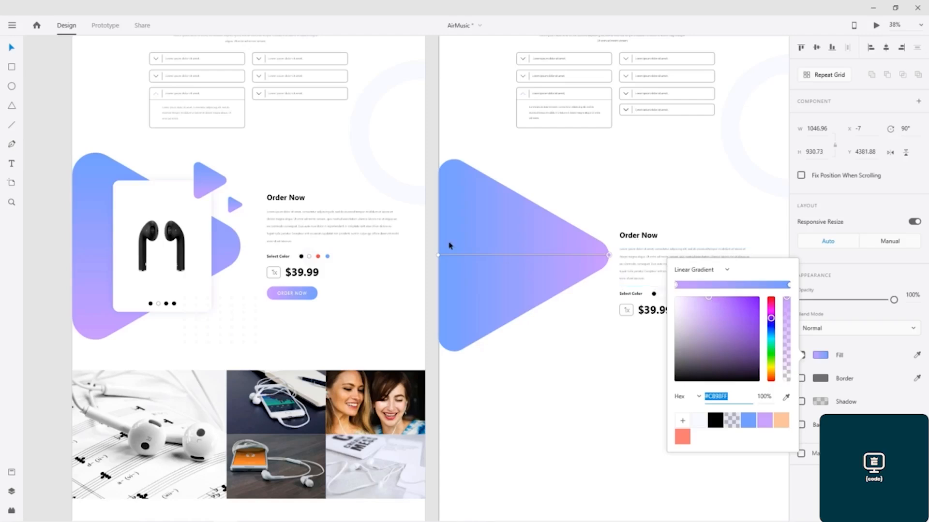
{"action": "left_click_drag", "start_coordinate": [438, 258], "coordinate": [454, 321]}
{"action": "left_click_drag", "start_coordinate": [449, 288], "coordinate": [448, 171]}
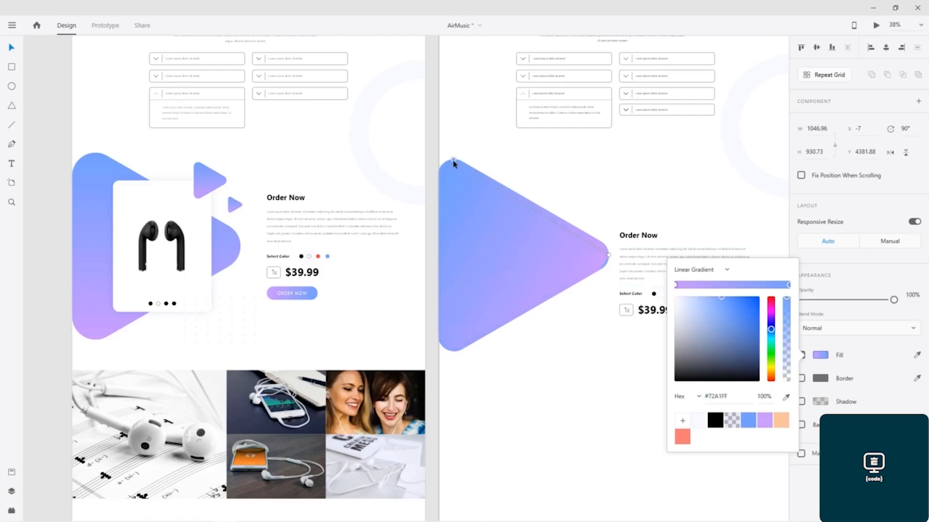
{"action": "left_click", "coordinate": [608, 192]}
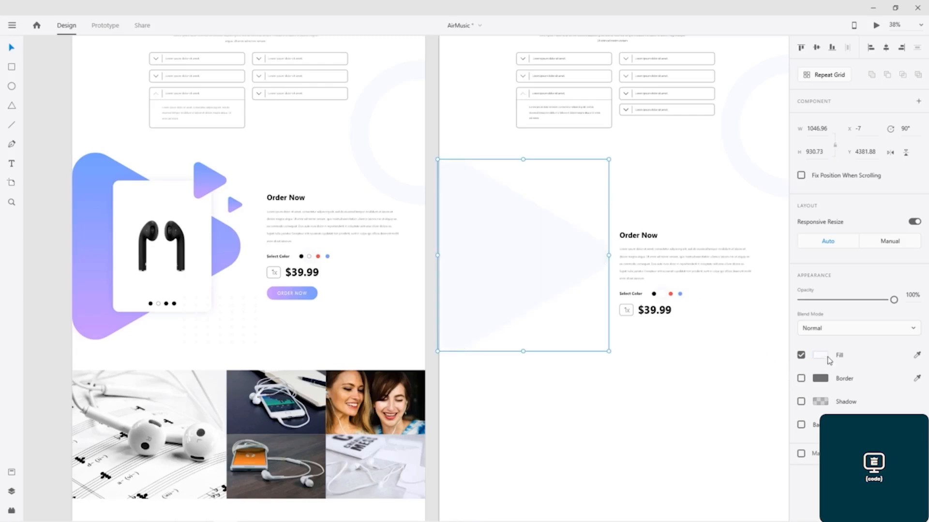
Step: Switch the triangle's fill to a Linear Gradient and angle it from the top-left corner toward the bottom
{"action": "left_click", "coordinate": [823, 357]}
{"action": "left_click", "coordinate": [692, 277]}
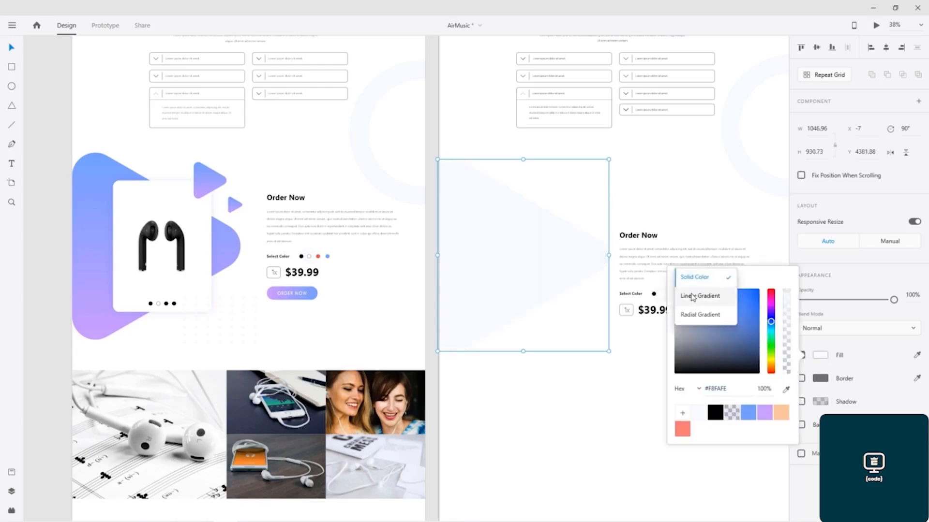
{"action": "left_click", "coordinate": [696, 294]}
{"action": "left_click_drag", "start_coordinate": [608, 256], "coordinate": [486, 337]}
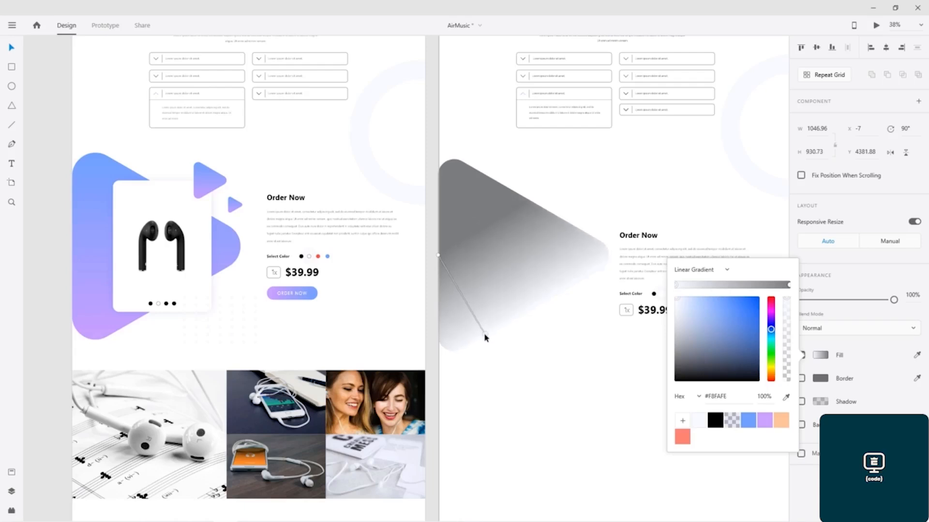
{"action": "left_click_drag", "start_coordinate": [438, 256], "coordinate": [455, 164]}
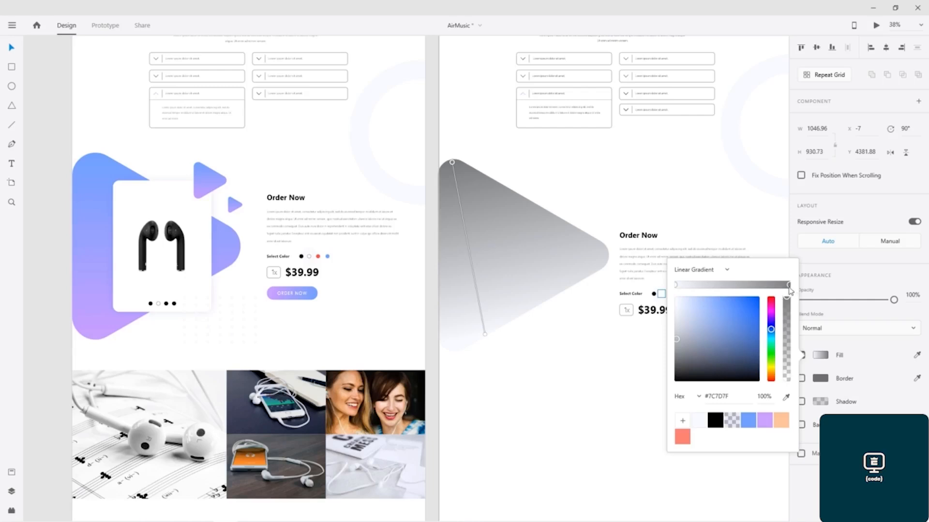
Step: Color the triangle's gradient stops with the blue and purple swatches and close the picker
{"action": "left_click", "coordinate": [748, 421]}
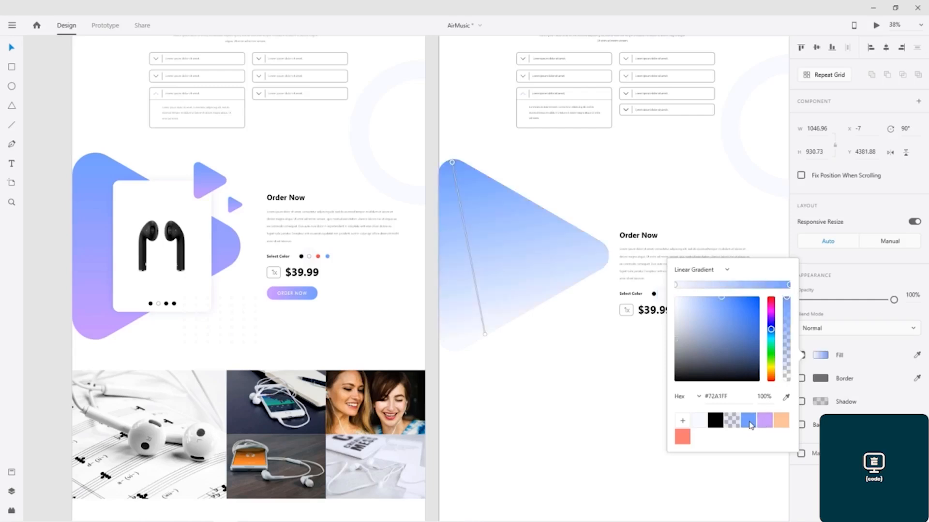
{"action": "left_click", "coordinate": [676, 286]}
{"action": "left_click", "coordinate": [765, 420]}
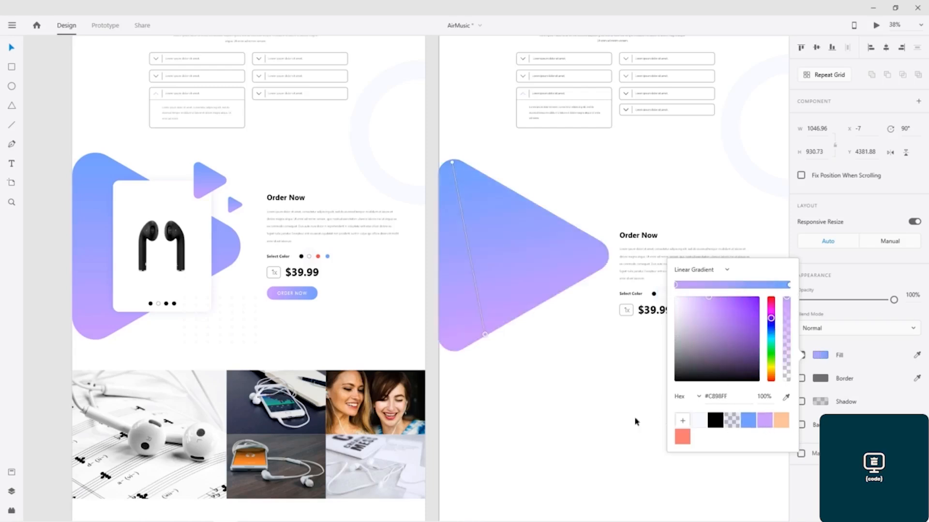
{"action": "left_click", "coordinate": [550, 387]}
{"action": "left_click", "coordinate": [484, 242]}
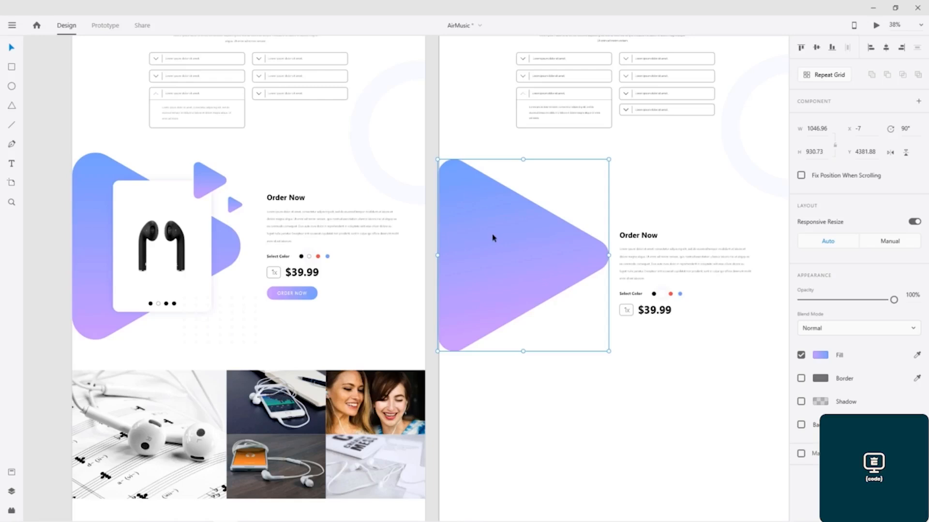
Step: Place a small gradient triangle accent near the large triangle's upper-right edge
{"action": "left_click_drag", "start_coordinate": [493, 237], "coordinate": [551, 192]}
{"action": "left_click_drag", "start_coordinate": [544, 160], "coordinate": [698, 261]}
{"action": "left_click_drag", "start_coordinate": [706, 340], "coordinate": [601, 215]}
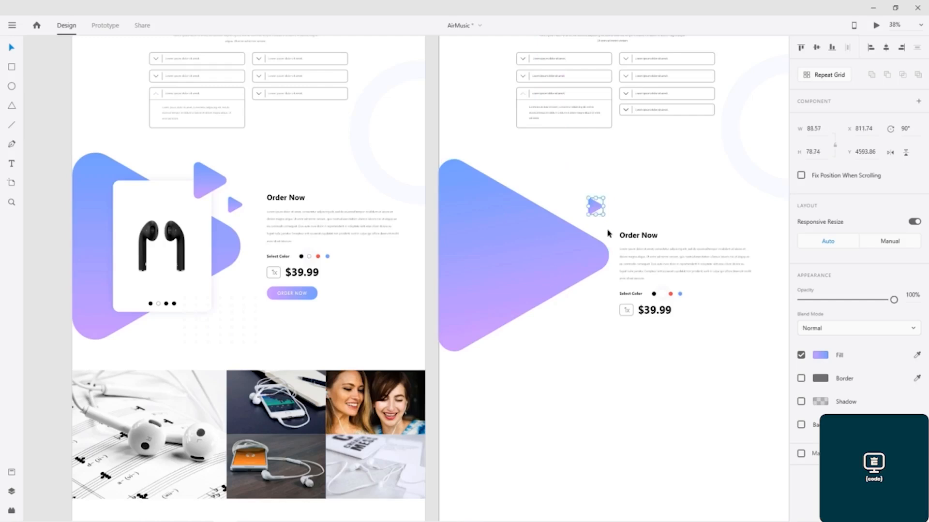
{"action": "left_click", "coordinate": [608, 233]}
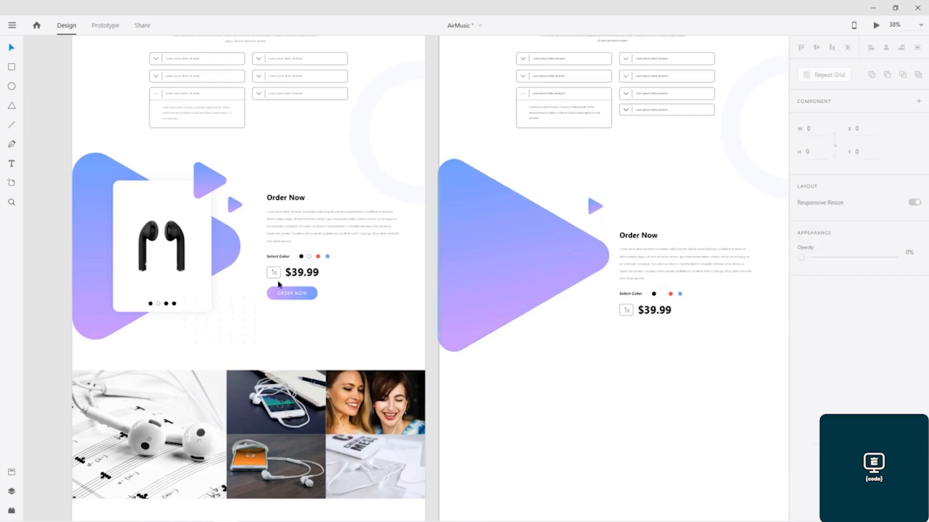
Step: Copy the white product card from the left artboard and paste it over the triangle on the right artboard
{"action": "left_click", "coordinate": [141, 194]}
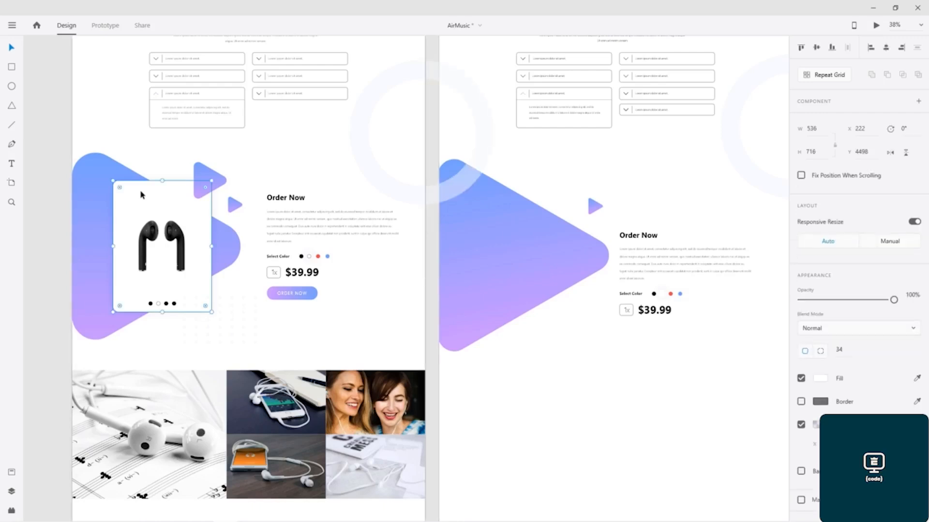
{"action": "key", "text": "ctrl+c"}
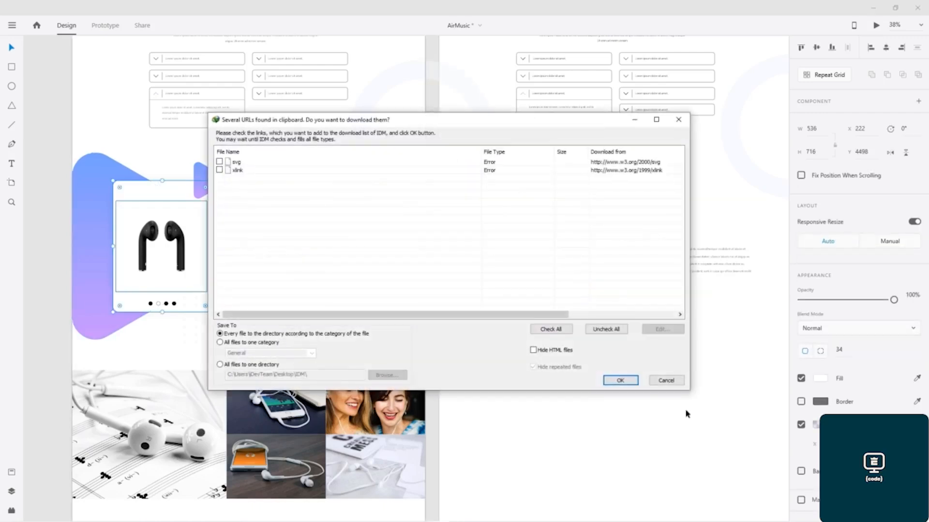
{"action": "left_click", "coordinate": [666, 380]}
{"action": "left_click", "coordinate": [491, 244]}
{"action": "key", "text": "ctrl+v"}
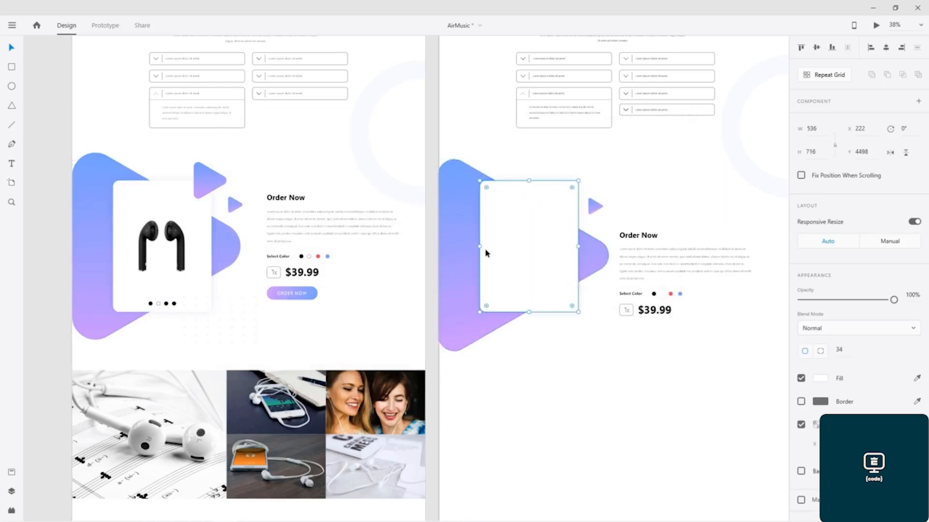
Step: Copy the earbuds image from the left card and paste it into the new product card
{"action": "left_click", "coordinate": [179, 234]}
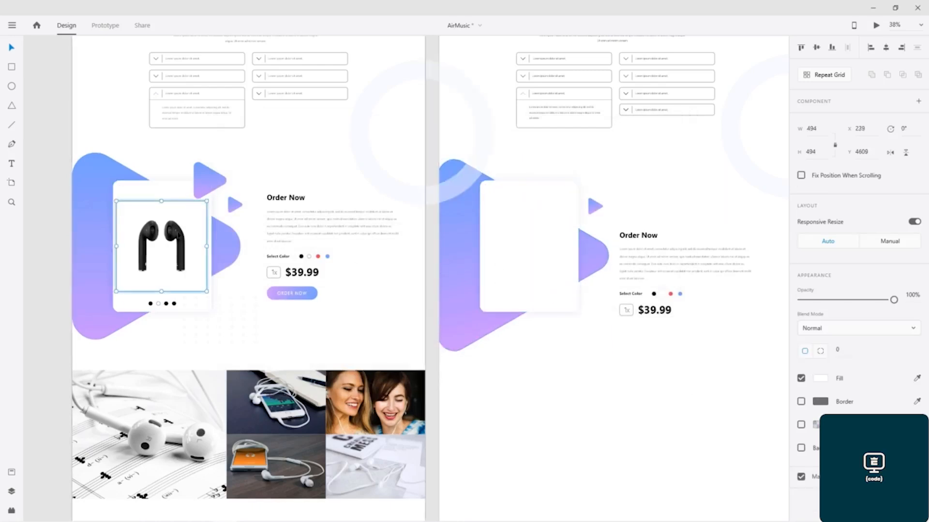
{"action": "key", "text": "ctrl+c"}
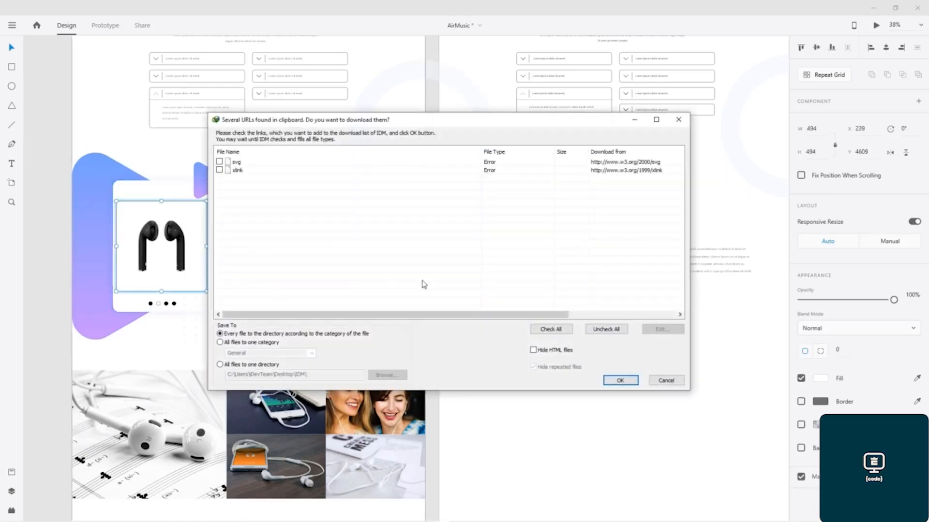
{"action": "left_click", "coordinate": [668, 381]}
{"action": "left_click", "coordinate": [530, 249]}
{"action": "key", "text": "ctrl+v"}
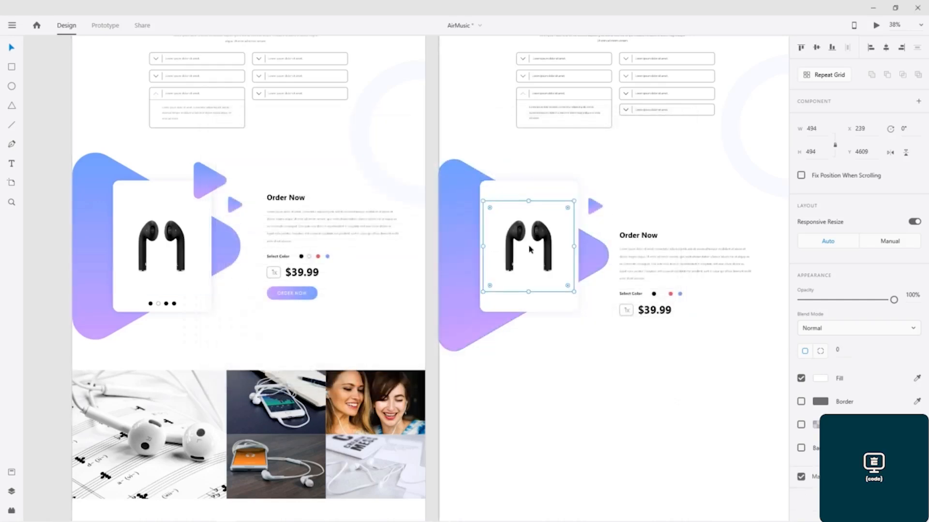
{"action": "left_click", "coordinate": [560, 367]}
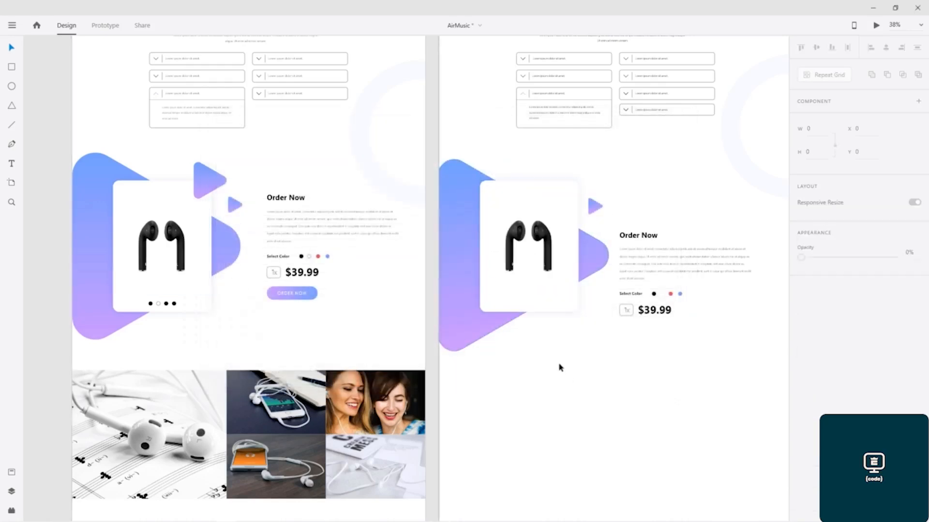
Step: Paste the dot-grid pattern below the card on the right artboard and nudge it slightly left
{"action": "left_click", "coordinate": [231, 331]}
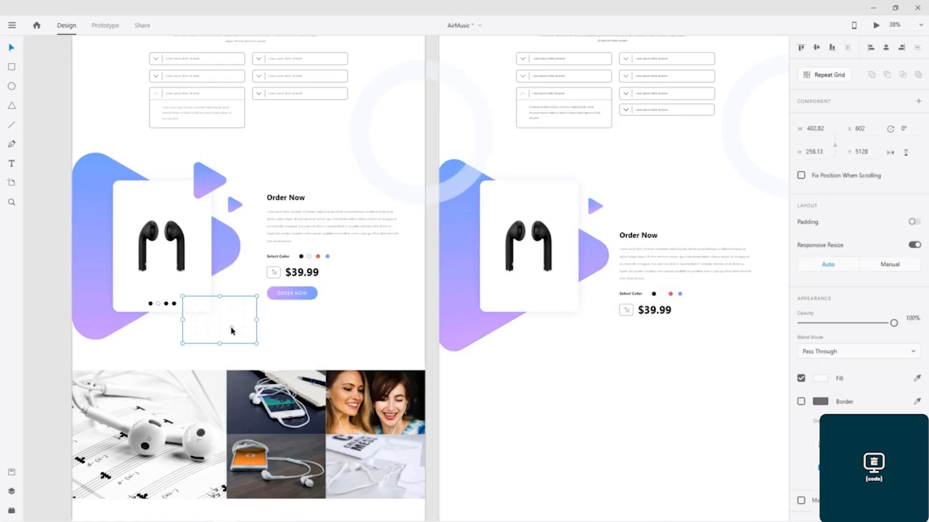
{"action": "left_click", "coordinate": [562, 342]}
{"action": "key", "text": "ctrl+v"}
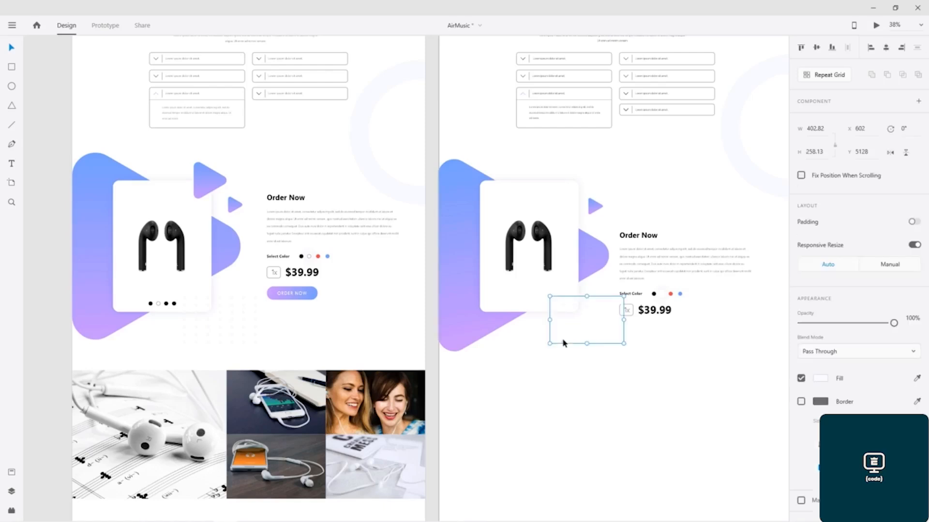
{"action": "left_click", "coordinate": [574, 396]}
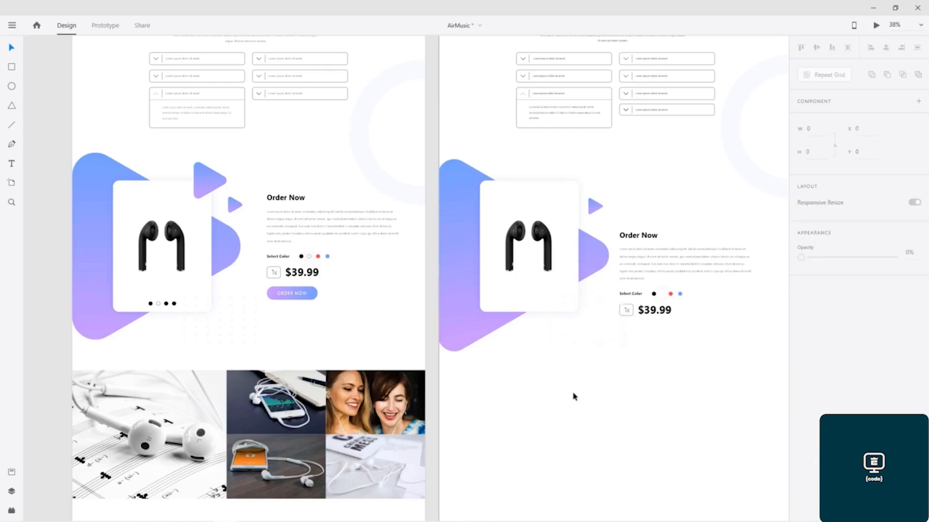
{"action": "left_click_drag", "start_coordinate": [588, 337], "coordinate": [575, 337]}
{"action": "left_click", "coordinate": [582, 379]}
Step: Examine the product card and the Select Color dots up close, undoing the last change
{"action": "scroll", "coordinate": [563, 307], "scroll_direction": "up", "scroll_amount": 5}
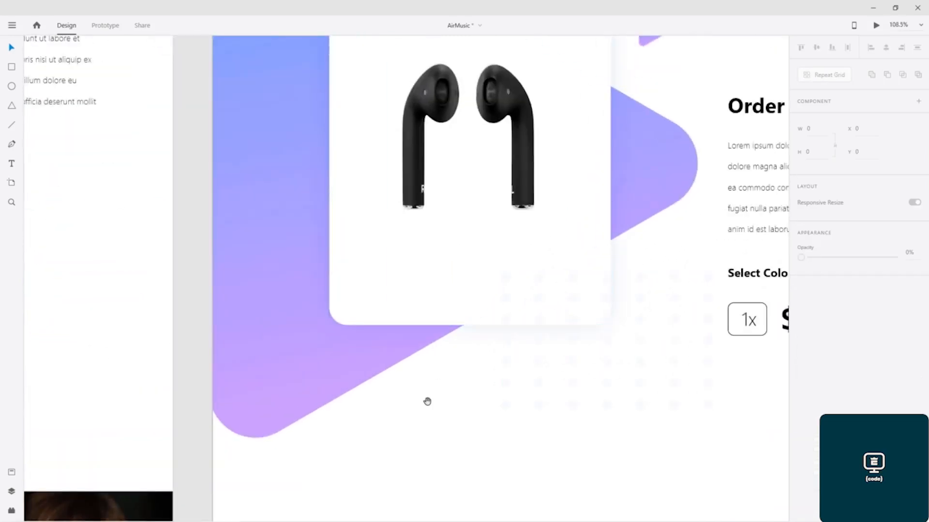
{"action": "scroll", "coordinate": [427, 400], "scroll_direction": "right", "scroll_amount": 10}
{"action": "left_click_drag", "start_coordinate": [392, 352], "coordinate": [714, 391]}
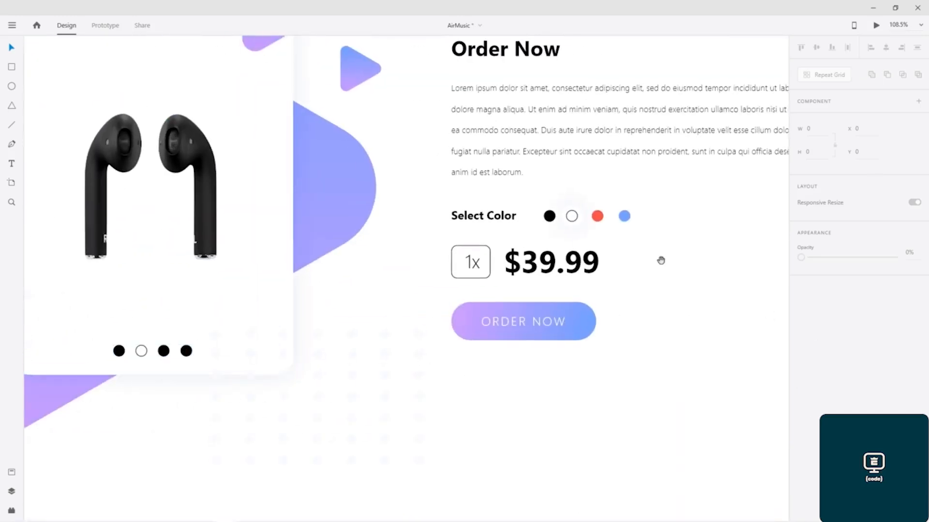
{"action": "left_click_drag", "start_coordinate": [517, 255], "coordinate": [316, 269]}
{"action": "left_click_drag", "start_coordinate": [485, 292], "coordinate": [176, 263]}
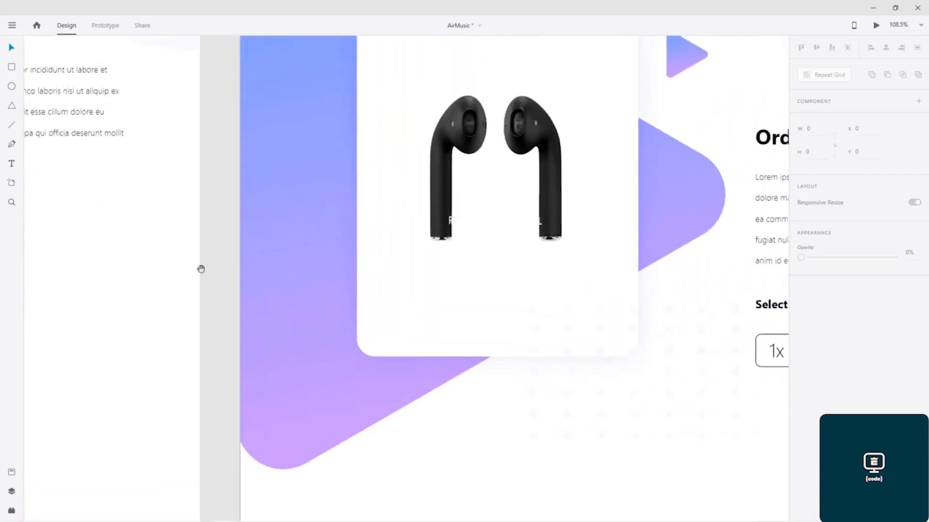
{"action": "left_click_drag", "start_coordinate": [366, 261], "coordinate": [300, 259]}
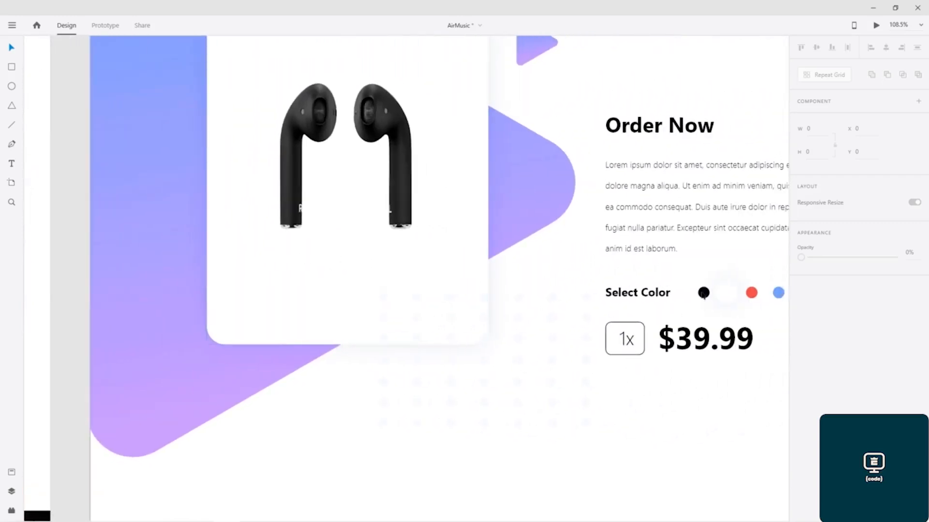
{"action": "left_click", "coordinate": [703, 293]}
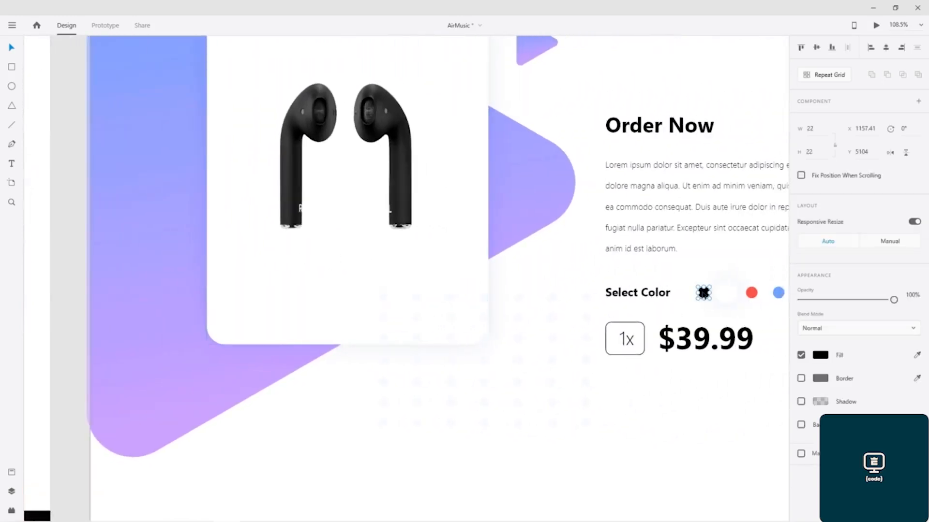
{"action": "left_click", "coordinate": [308, 312]}
{"action": "key", "text": "ctrl+z"}
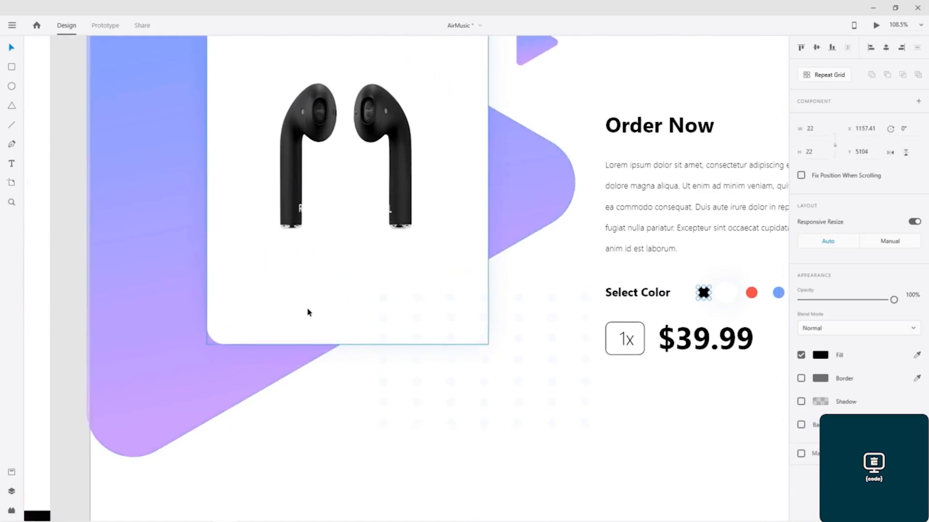
Step: Place a row of four black dots along the bottom of the product card
{"action": "left_click_drag", "start_coordinate": [704, 296], "coordinate": [352, 319]}
{"action": "left_click", "coordinate": [328, 331]}
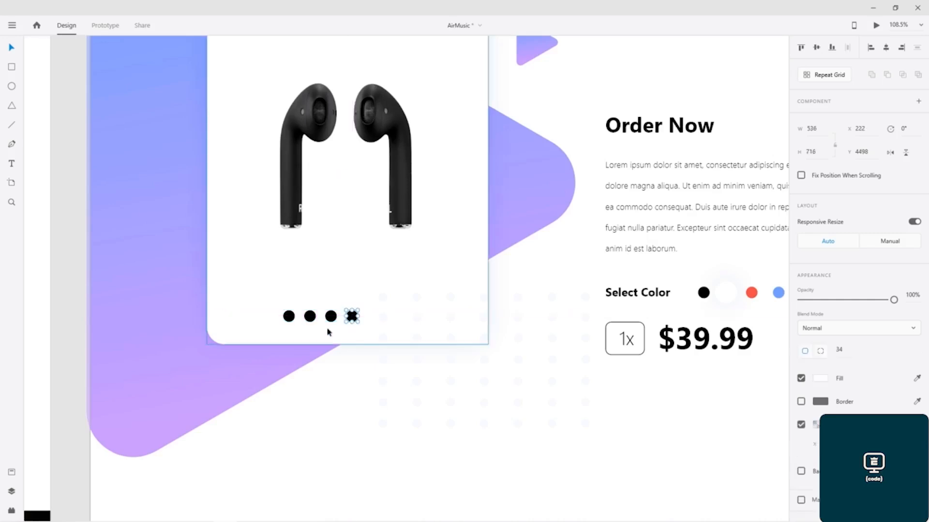
{"action": "left_click_drag", "start_coordinate": [295, 286], "coordinate": [804, 274]}
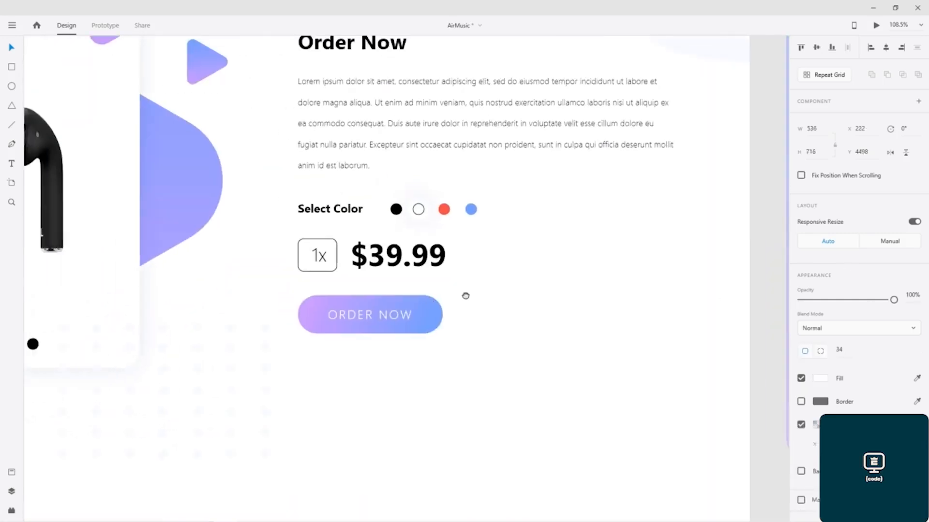
{"action": "left_click_drag", "start_coordinate": [464, 296], "coordinate": [103, 222]}
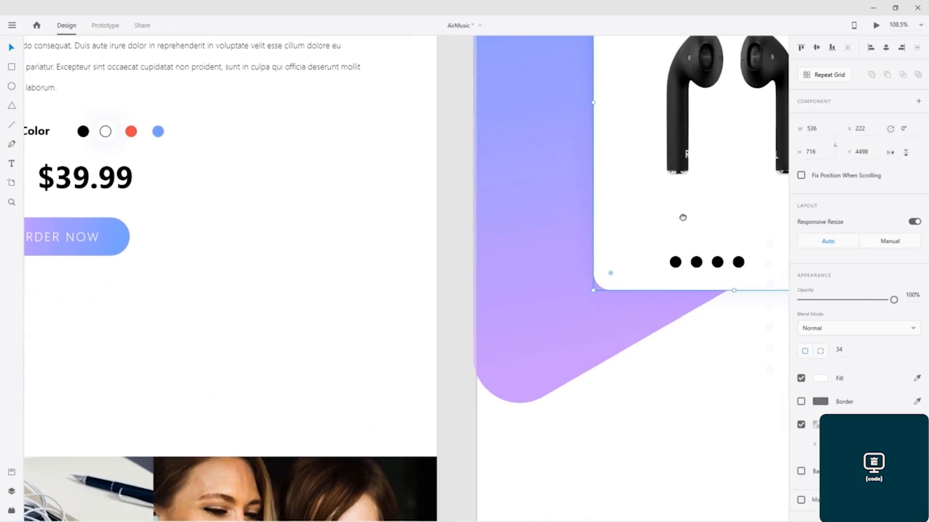
{"action": "left_click_drag", "start_coordinate": [725, 206], "coordinate": [416, 313]}
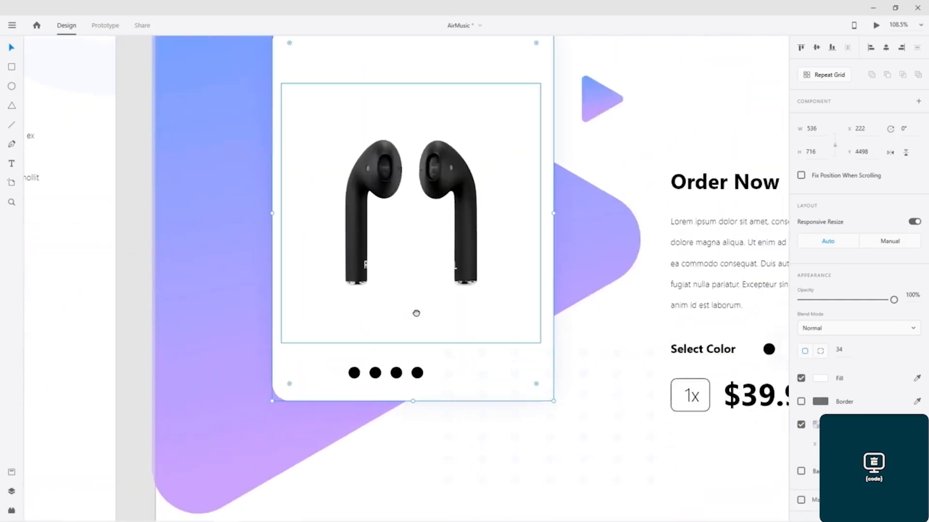
Step: Give the second dot in the card a light, near-white fill and a 1 px border
{"action": "double_click", "coordinate": [375, 373]}
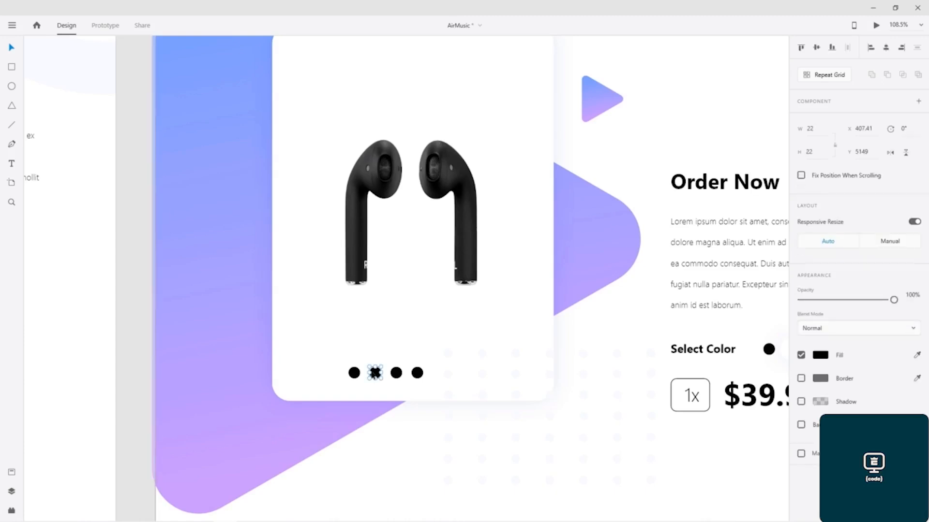
{"action": "left_click", "coordinate": [820, 357]}
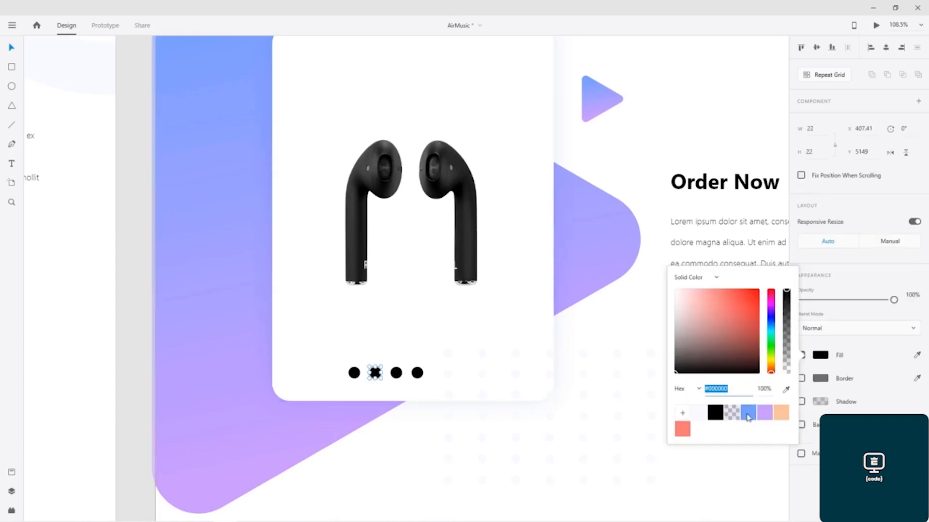
{"action": "left_click", "coordinate": [700, 416]}
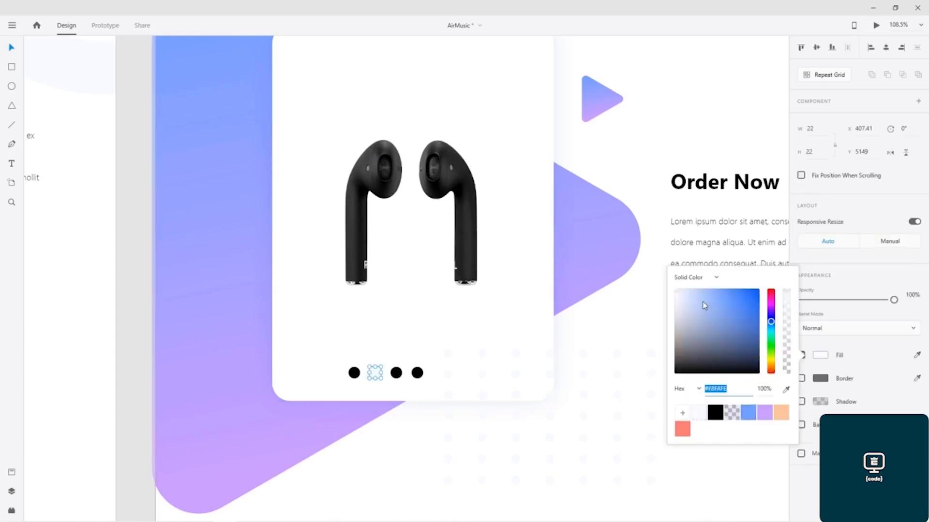
{"action": "left_click_drag", "start_coordinate": [690, 298], "coordinate": [644, 265]}
{"action": "left_click", "coordinate": [863, 332]}
{"action": "left_click", "coordinate": [864, 334]}
{"action": "left_click", "coordinate": [833, 314]}
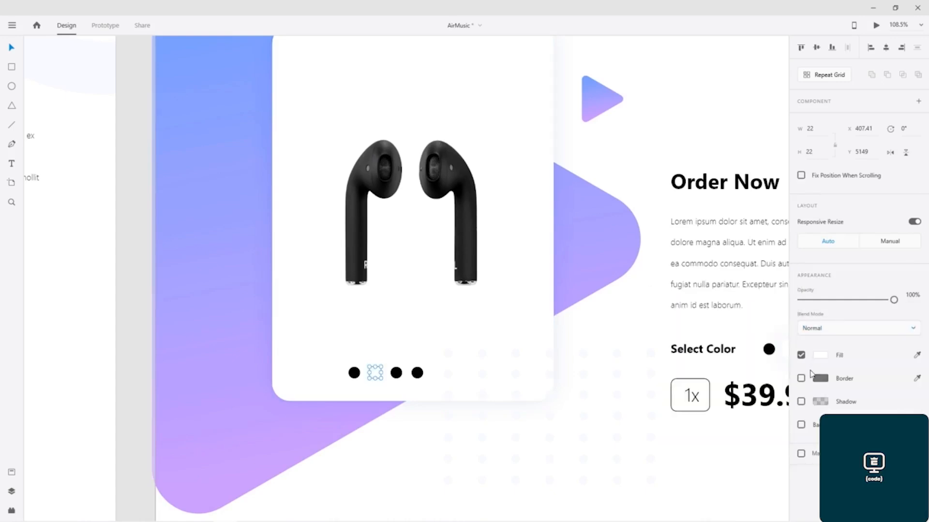
{"action": "left_click", "coordinate": [801, 379]}
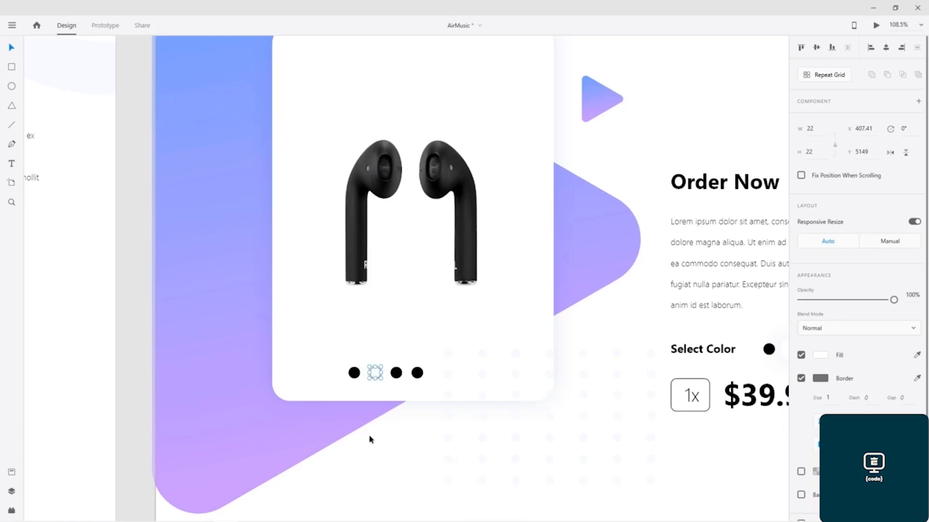
{"action": "key", "text": "Escape"}
Step: Set the font of the Order Now heading and the paragraph below it to SF Pro Display
{"action": "left_click_drag", "start_coordinate": [290, 338], "coordinate": [853, 315]}
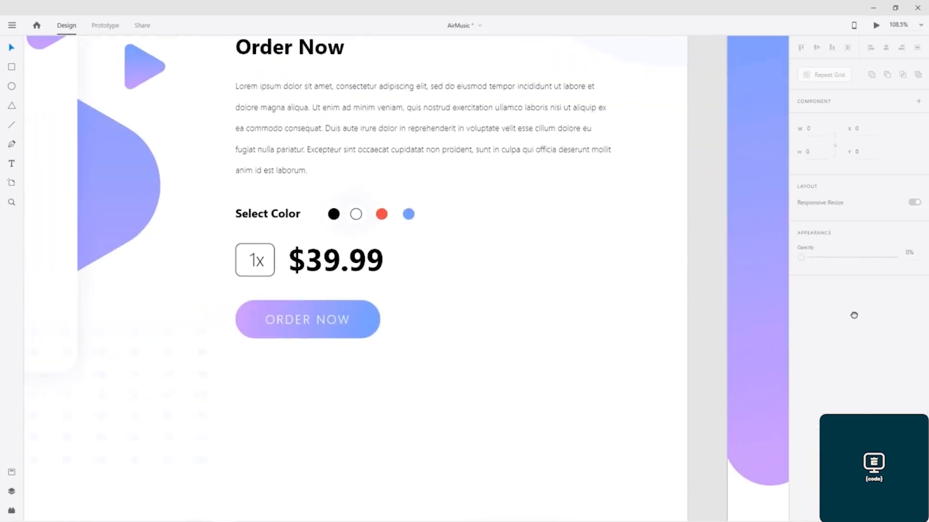
{"action": "left_click_drag", "start_coordinate": [349, 294], "coordinate": [247, 300]}
{"action": "left_click_drag", "start_coordinate": [403, 288], "coordinate": [2, 287]}
{"action": "left_click_drag", "start_coordinate": [544, 281], "coordinate": [145, 267]}
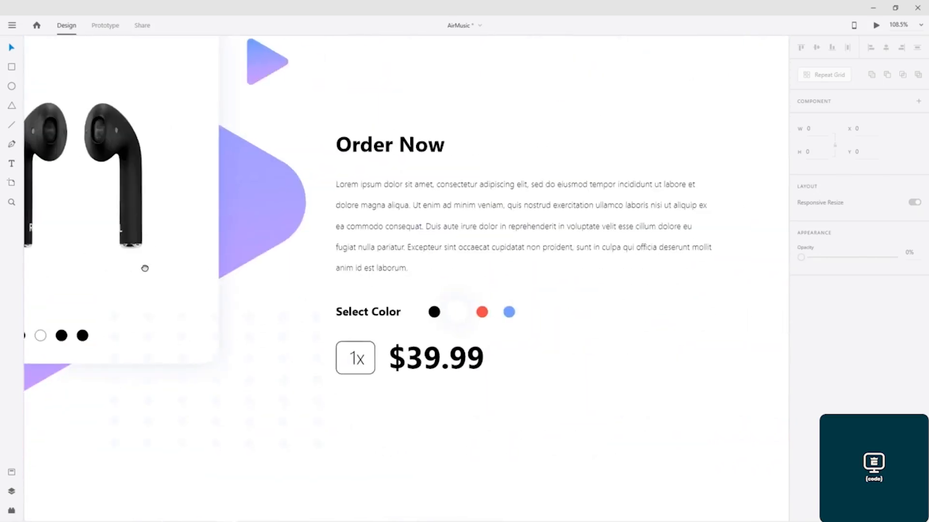
{"action": "left_click", "coordinate": [392, 148]}
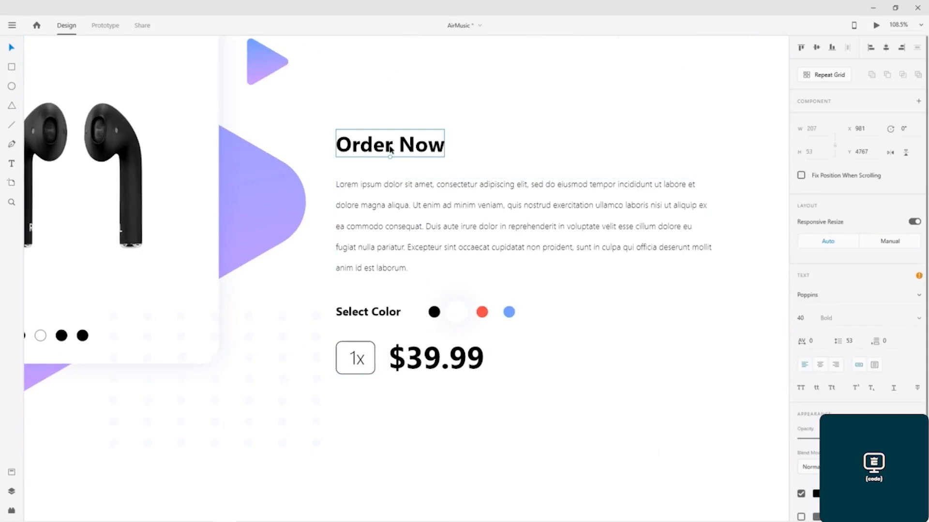
{"action": "left_click", "coordinate": [401, 187], "text": "shift"}
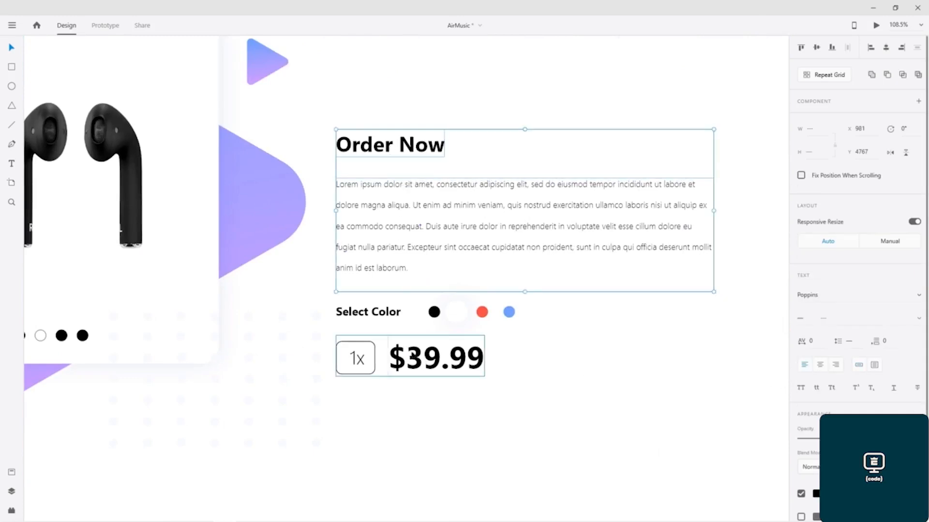
{"action": "left_click", "coordinate": [423, 363], "text": "shift"}
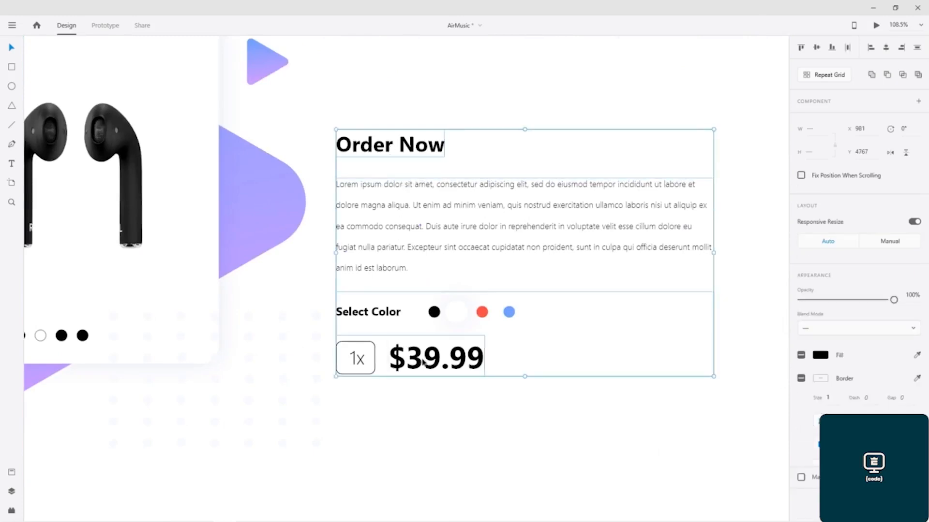
{"action": "left_click", "coordinate": [423, 363], "text": "shift"}
{"action": "left_click", "coordinate": [841, 295]}
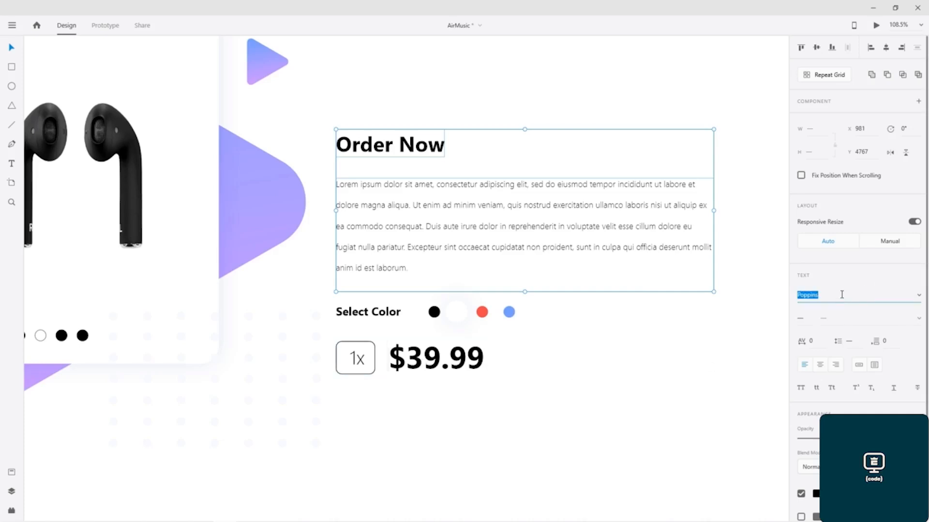
{"action": "type", "text": "Pro"}
{"action": "key", "text": "Return"}
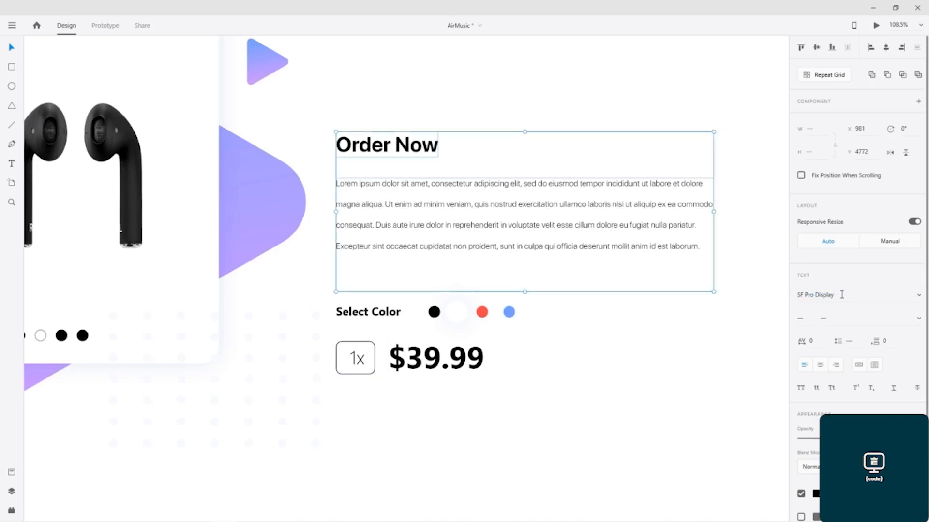
Step: Change the Select Color label's font to SF Pro Display
{"action": "left_click", "coordinate": [401, 312]}
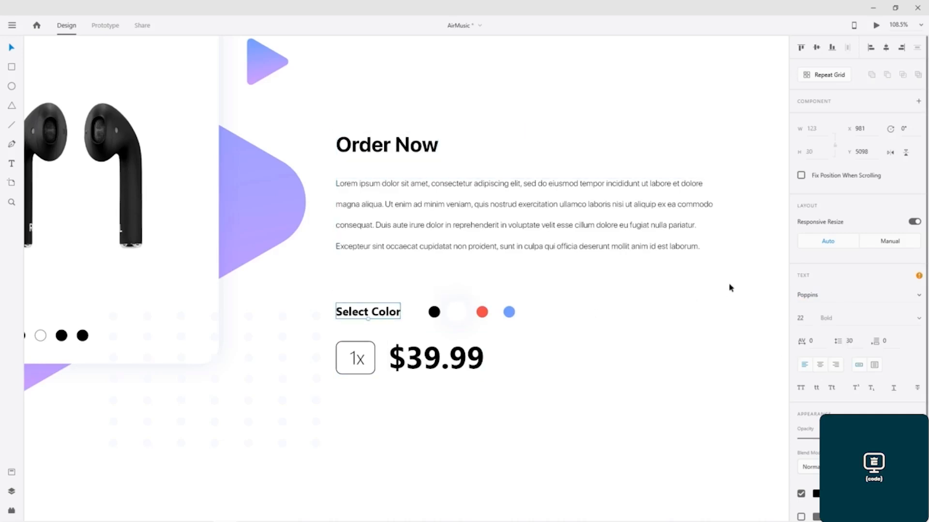
{"action": "left_click", "coordinate": [835, 293]}
{"action": "type", "text": "SF Pro Display"}
{"action": "key", "text": "Return"}
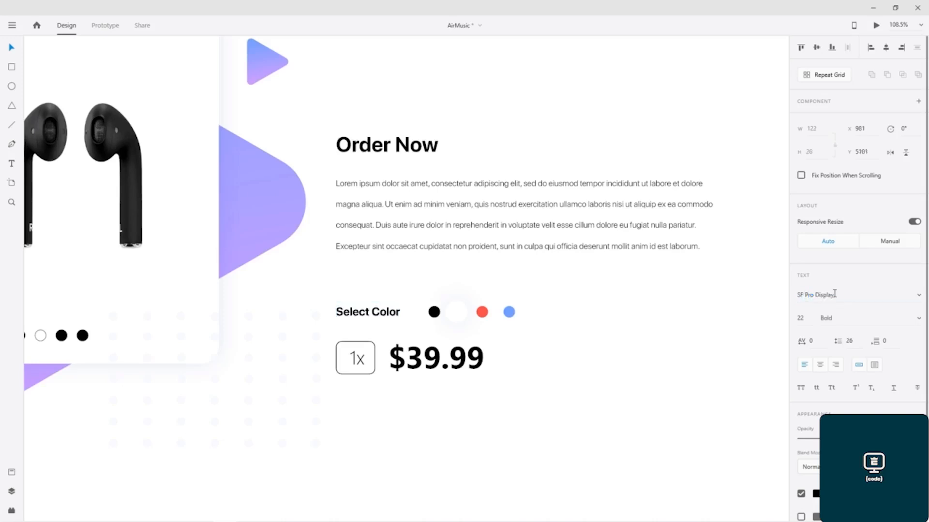
Step: Change the $39.99 price text's font to SF Pro Display
{"action": "left_click", "coordinate": [435, 364]}
{"action": "double_click", "coordinate": [435, 363]}
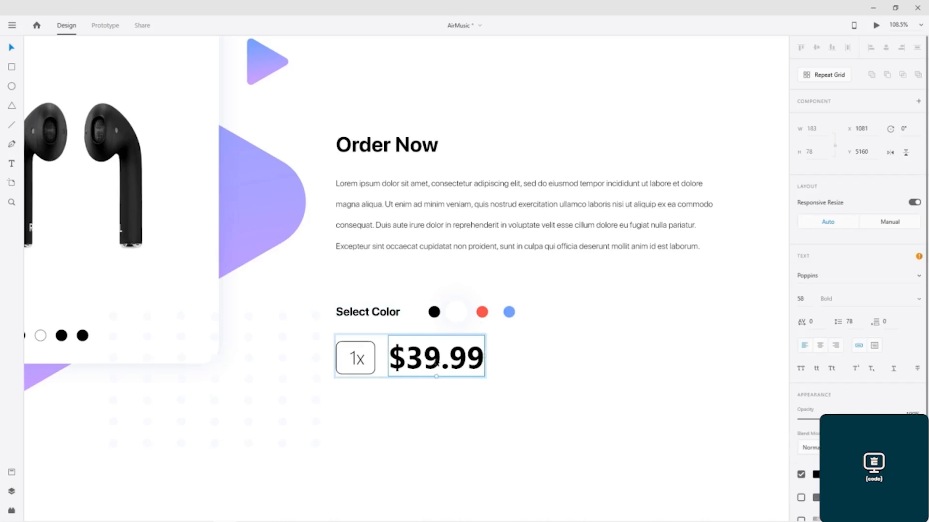
{"action": "left_click", "coordinate": [831, 276]}
{"action": "type", "text": "SF"}
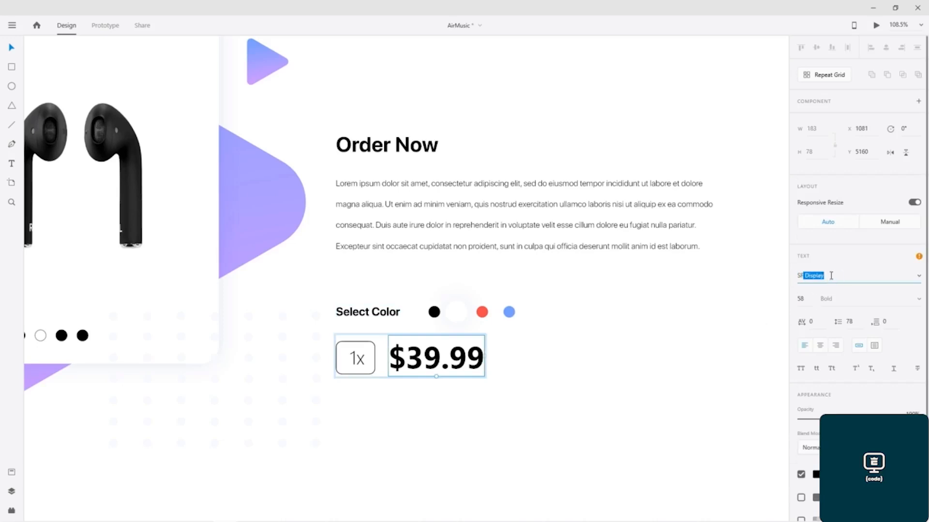
{"action": "type", "text": " ro"}
{"action": "type", "text": "Pro"}
{"action": "key", "text": "Return"}
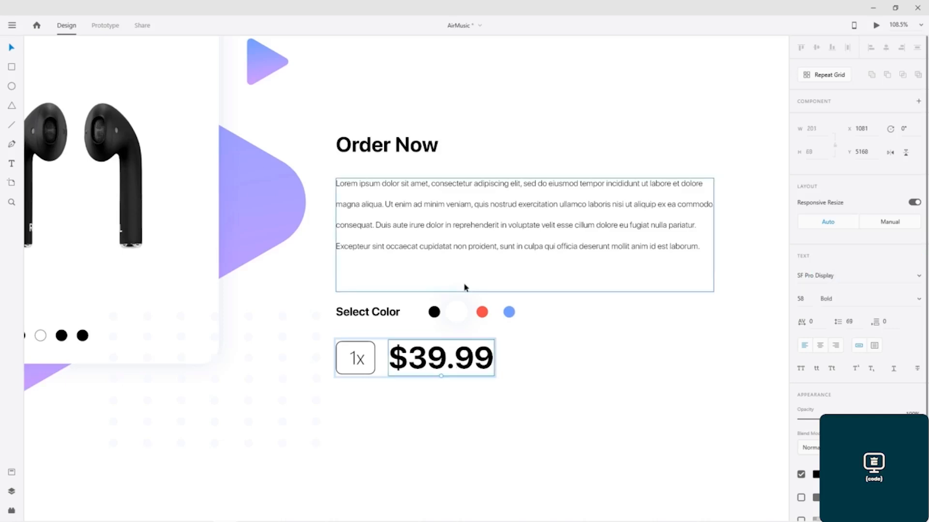
Step: Change the 1x quantity label's font to SF Pro Display
{"action": "left_click", "coordinate": [359, 361]}
{"action": "double_click", "coordinate": [360, 361]}
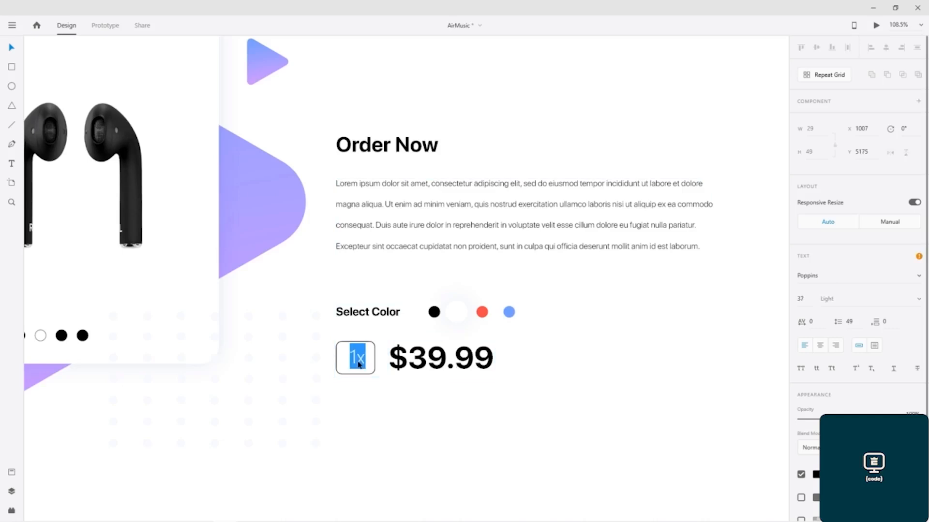
{"action": "left_click", "coordinate": [823, 280]}
{"action": "type", "text": "SF P"}
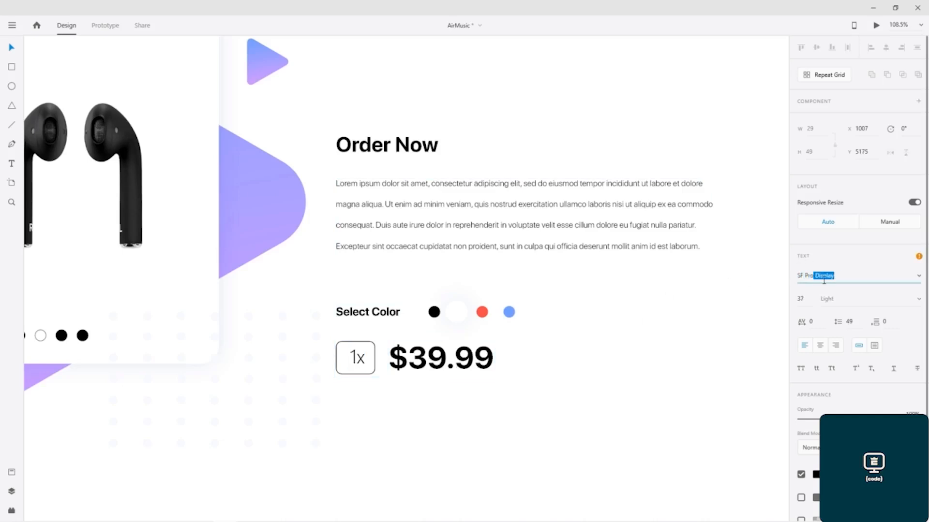
{"action": "type", "text": "ro"}
{"action": "key", "text": "Return"}
{"action": "key", "text": "Escape"}
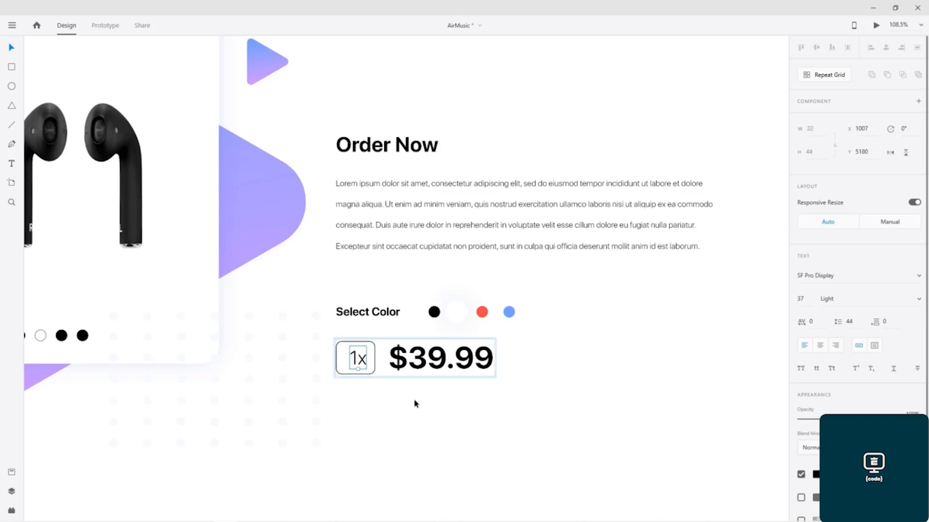
Step: Draw a full-width rectangle about 1923 × 706 below the Order Now section on the right artboard
{"action": "scroll", "coordinate": [414, 404], "scroll_direction": "down", "scroll_amount": 6}
{"action": "left_click_drag", "start_coordinate": [394, 442], "coordinate": [483, 504]}
{"action": "left_click_drag", "start_coordinate": [586, 256], "coordinate": [576, 429]}
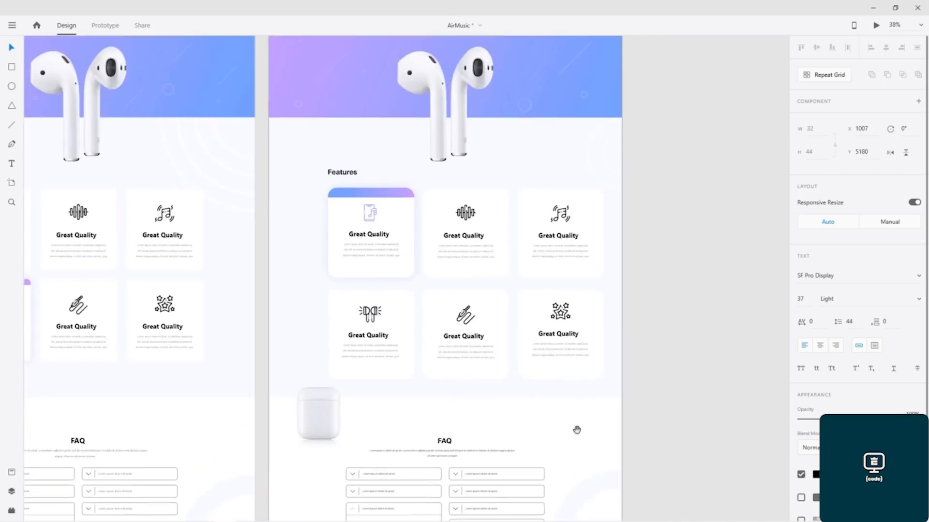
{"action": "mouse_move", "coordinate": [587, 324]}
{"action": "left_mouse_down"}
{"action": "mouse_move", "coordinate": [581, 503]}
{"action": "mouse_move", "coordinate": [586, 326]}
{"action": "left_mouse_up"}
{"action": "left_click_drag", "start_coordinate": [586, 248], "coordinate": [587, 144]}
{"action": "left_click_drag", "start_coordinate": [547, 464], "coordinate": [574, 195]}
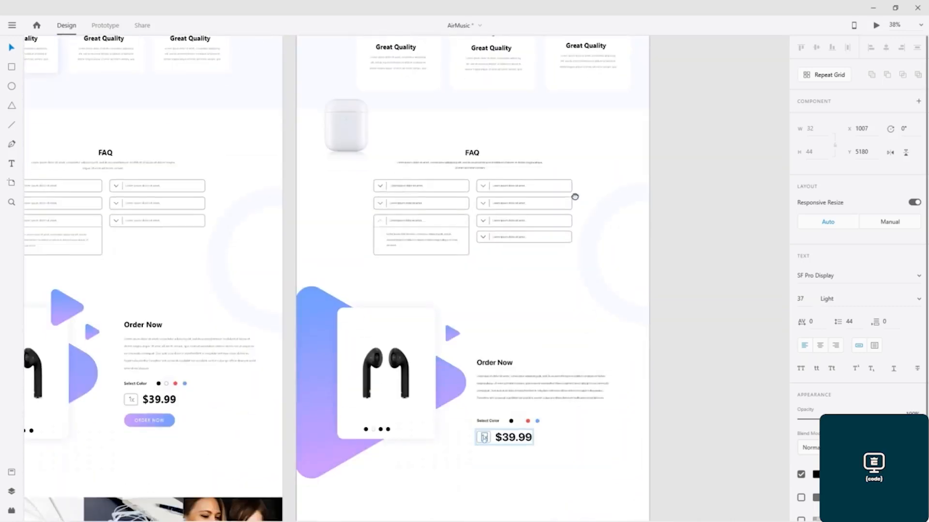
{"action": "left_click_drag", "start_coordinate": [547, 421], "coordinate": [595, 189]}
{"action": "left_click_drag", "start_coordinate": [510, 297], "coordinate": [612, 255]}
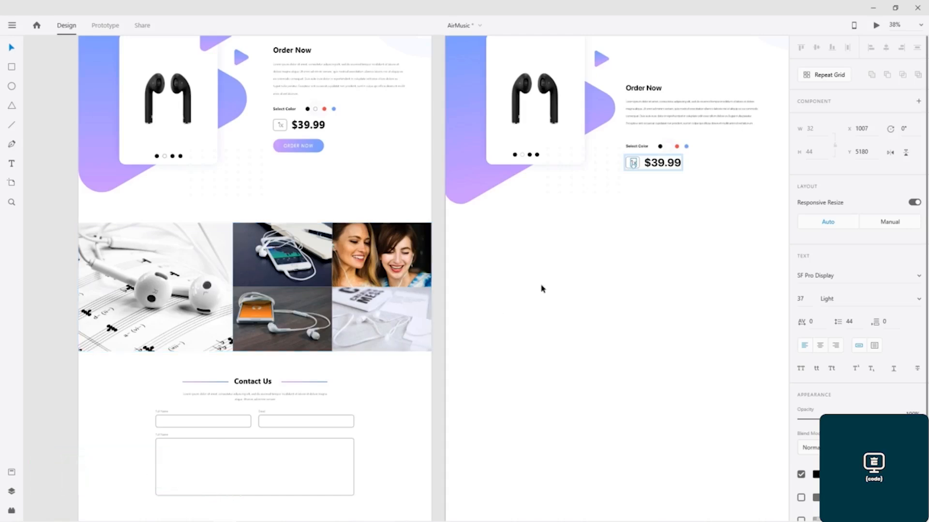
{"action": "left_click_drag", "start_coordinate": [598, 276], "coordinate": [561, 271]}
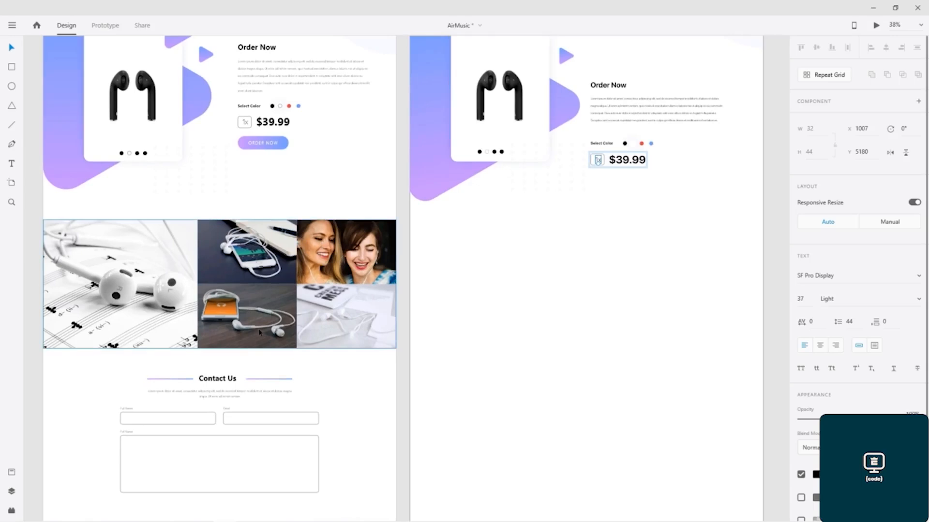
{"action": "left_click", "coordinate": [437, 248]}
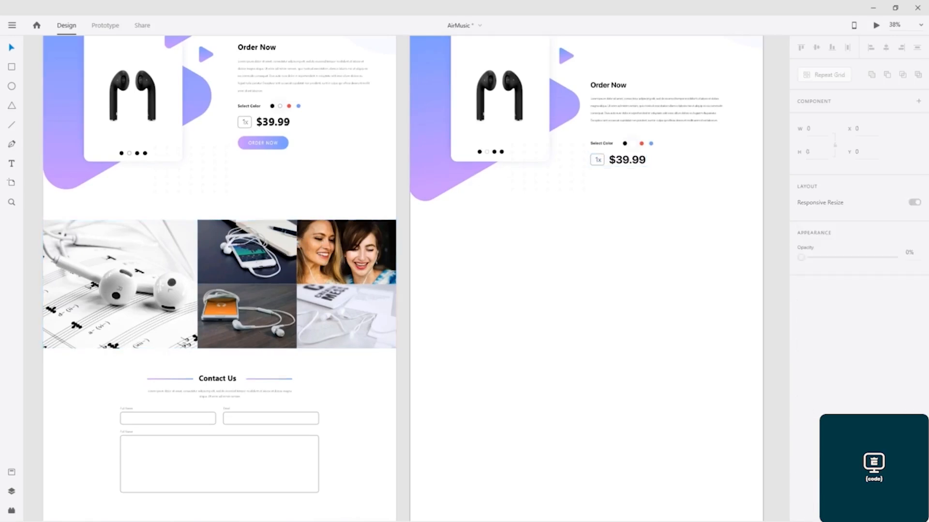
{"action": "left_click", "coordinate": [12, 67]}
{"action": "left_click_drag", "start_coordinate": [410, 221], "coordinate": [764, 350]}
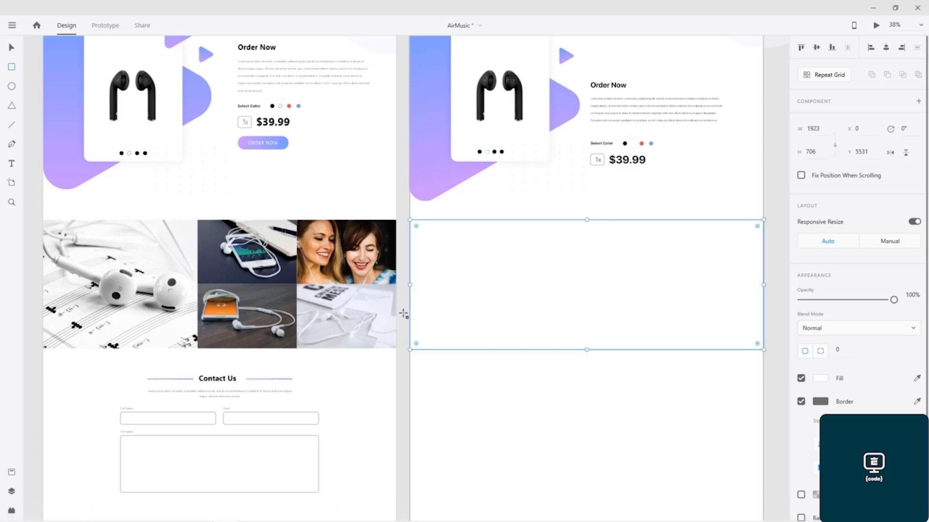
Step: Draw a rectangle about 959 × 684 filling the left half of the new section
{"action": "left_click", "coordinate": [11, 47]}
{"action": "left_click", "coordinate": [13, 70]}
{"action": "mouse_move", "coordinate": [415, 223]}
{"action": "left_mouse_down"}
{"action": "mouse_move", "coordinate": [462, 288]}
{"action": "mouse_move", "coordinate": [590, 347]}
{"action": "left_mouse_up"}
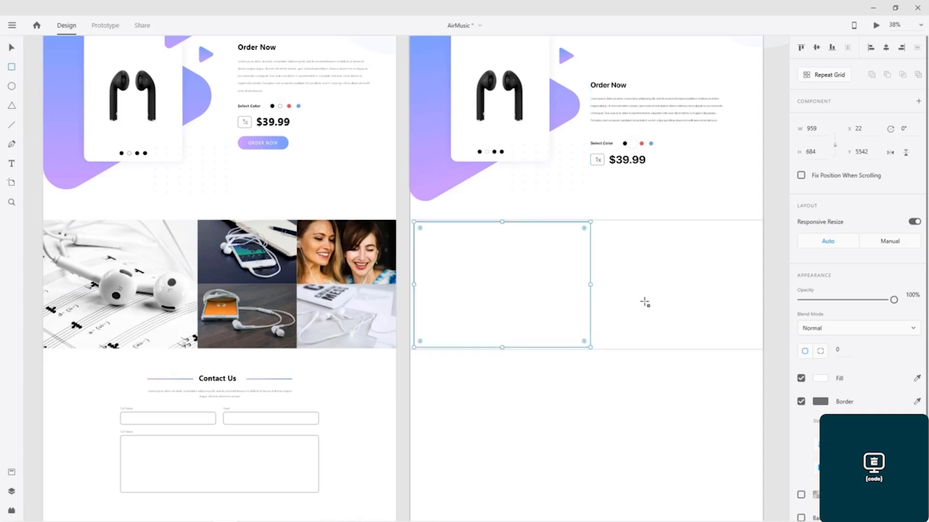
Step: Draw a rectangle about 437 × 342 in the upper right of the section
{"action": "mouse_move", "coordinate": [598, 224]}
{"action": "left_mouse_down"}
{"action": "mouse_move", "coordinate": [684, 271]}
{"action": "mouse_move", "coordinate": [677, 284]}
{"action": "left_mouse_up"}
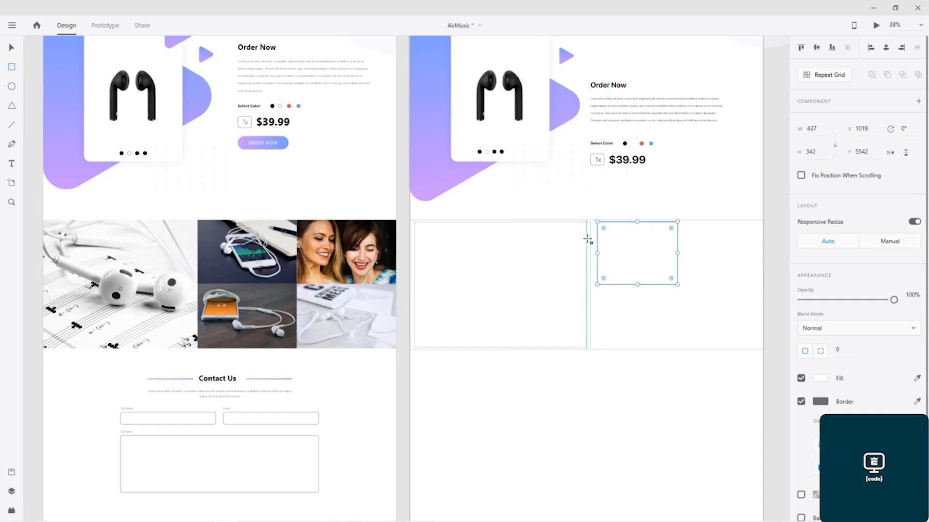
{"action": "key", "text": "v"}
{"action": "mouse_move", "coordinate": [633, 262]}
{"action": "left_mouse_down"}
{"action": "mouse_move", "coordinate": [634, 303]}
{"action": "mouse_move", "coordinate": [631, 261]}
{"action": "left_mouse_up"}
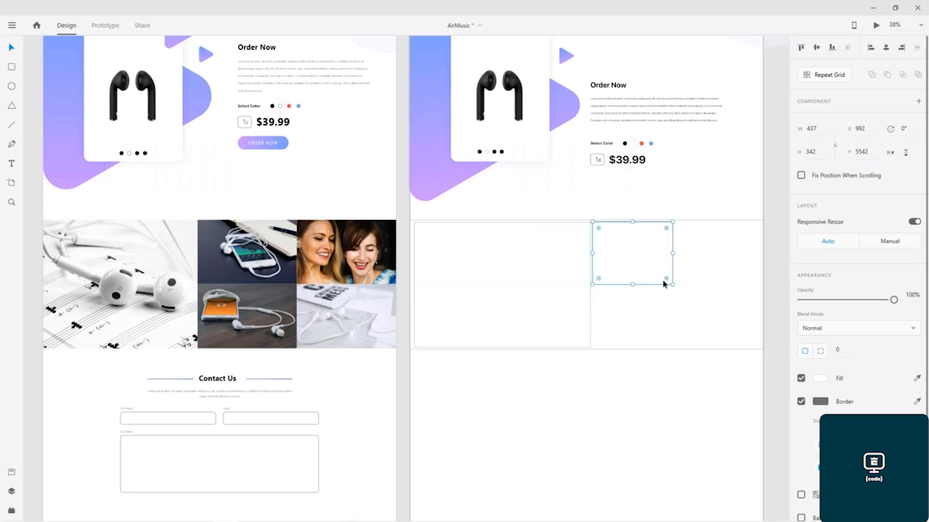
{"action": "mouse_move", "coordinate": [671, 284]}
{"action": "left_mouse_down"}
{"action": "mouse_move", "coordinate": [650, 272]}
{"action": "mouse_move", "coordinate": [664, 288]}
{"action": "left_mouse_up"}
Step: Duplicate the small rectangle into a two-by-two grid across the section's right half
{"action": "left_click_drag", "start_coordinate": [624, 262], "coordinate": [705, 325]}
{"action": "left_click", "coordinate": [659, 317], "text": "shift"}
{"action": "left_click", "coordinate": [711, 255], "text": "shift"}
{"action": "left_click", "coordinate": [650, 249], "text": "shift"}
{"action": "left_click_drag", "start_coordinate": [678, 259], "coordinate": [698, 258]}
{"action": "left_click", "coordinate": [646, 376]}
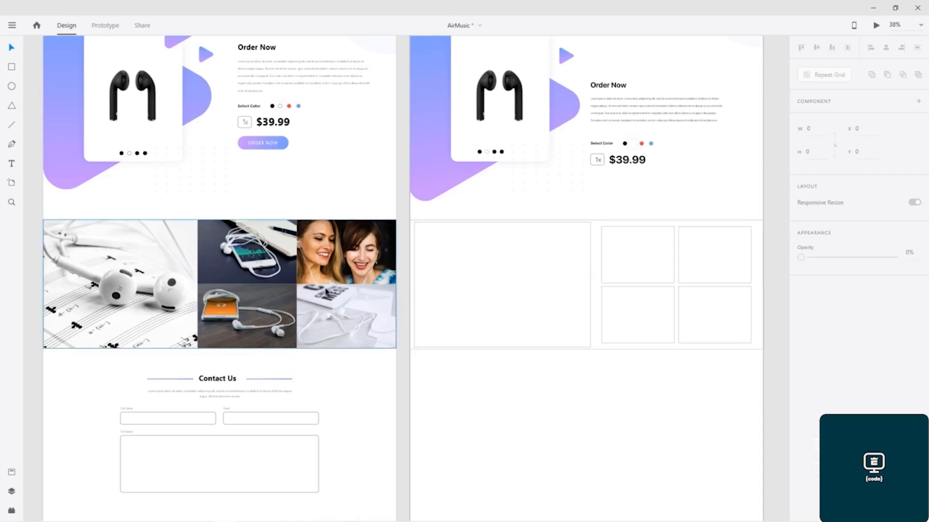
{"action": "left_click", "coordinate": [412, 348]}
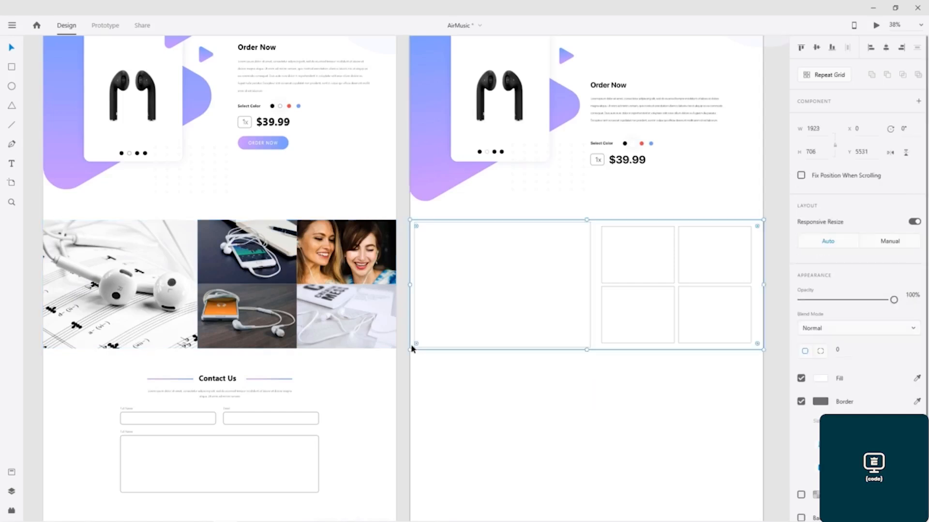
Step: Delete the placeholder rectangles from the new section on the right artboard
{"action": "key", "text": "Escape"}
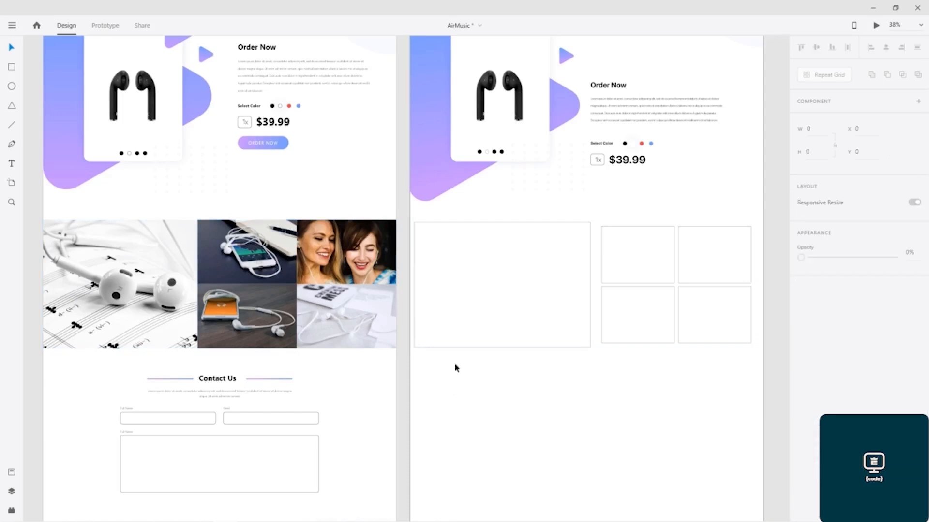
{"action": "left_click_drag", "start_coordinate": [402, 332], "coordinate": [732, 257]}
{"action": "key", "text": "Delete"}
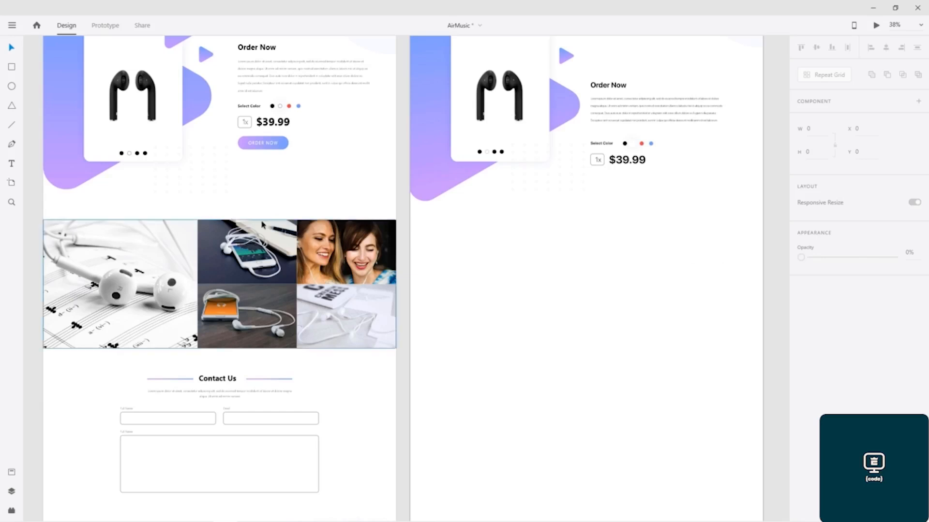
Step: Copy the image gallery from the left artboard and paste it into the right artboard's new section
{"action": "left_click", "coordinate": [87, 229]}
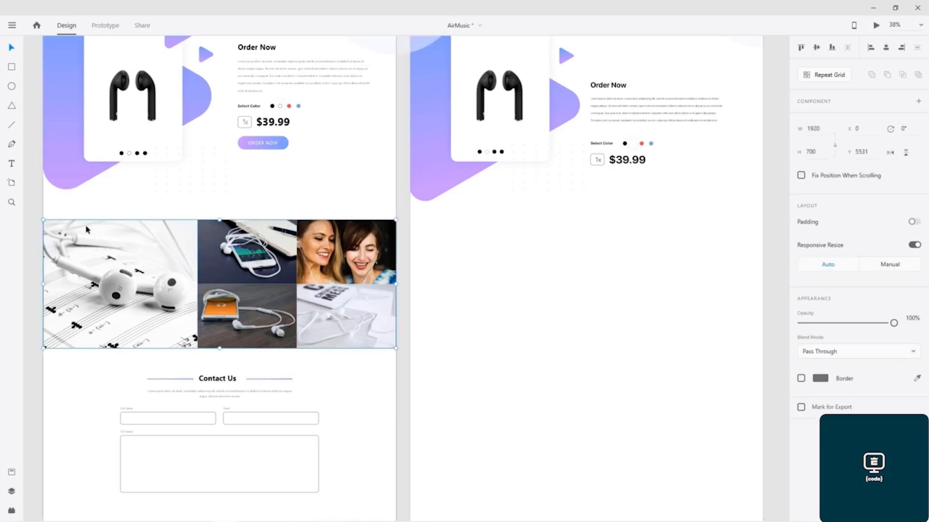
{"action": "left_click", "coordinate": [680, 382]}
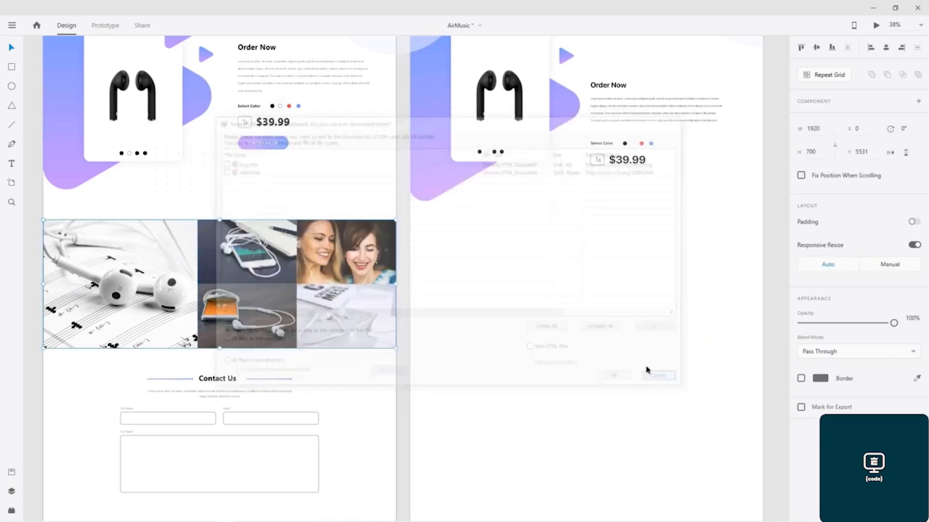
{"action": "key", "text": "ctrl+v"}
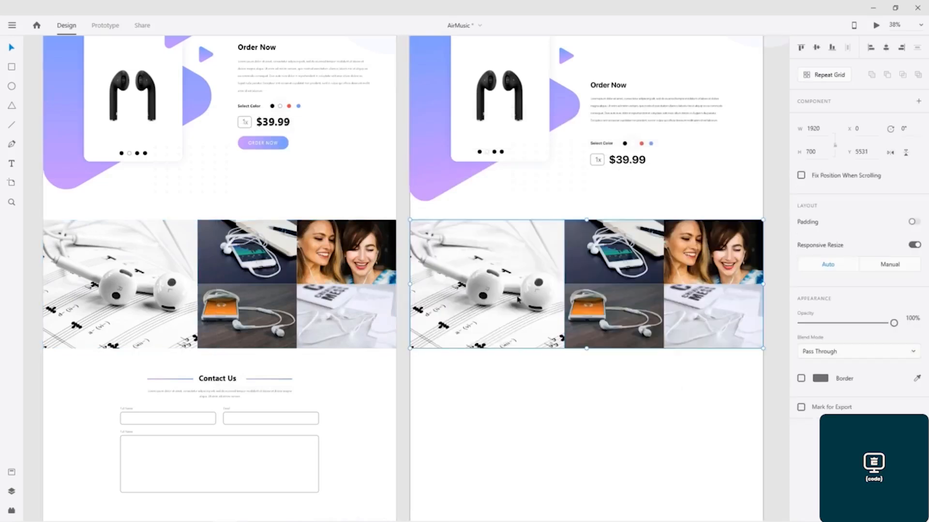
{"action": "left_click", "coordinate": [537, 389]}
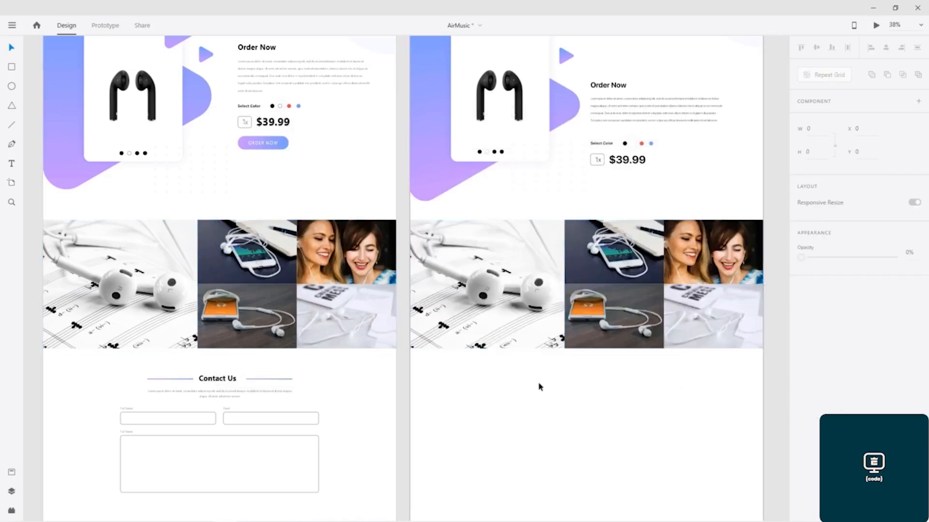
Step: Fill the large gallery image with a diagonal blue-to-purple linear gradient
{"action": "left_click", "coordinate": [484, 272]}
{"action": "double_click", "coordinate": [484, 272]}
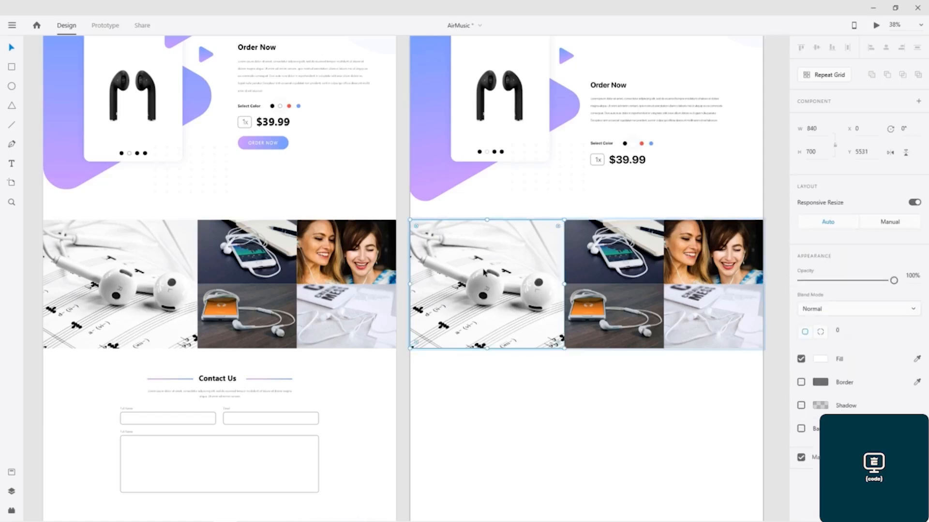
{"action": "left_click", "coordinate": [821, 362]}
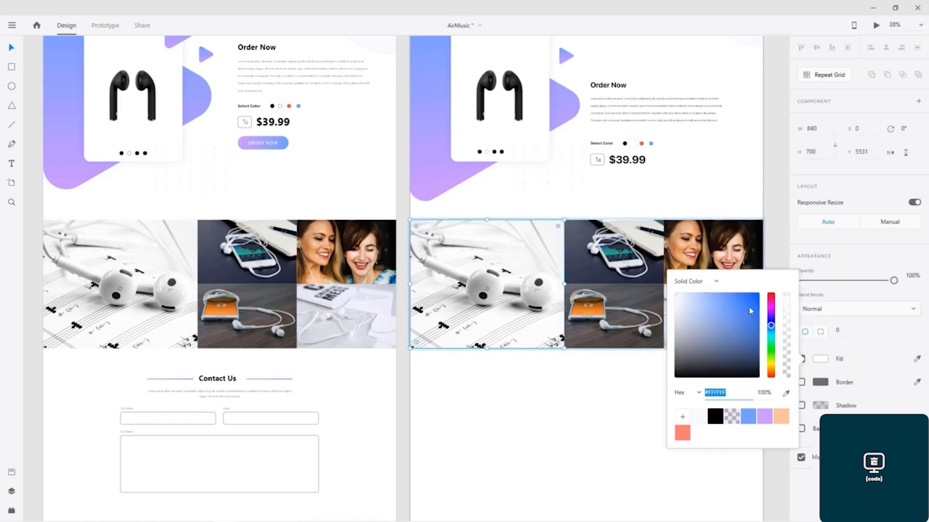
{"action": "left_click", "coordinate": [715, 283]}
{"action": "left_click", "coordinate": [699, 300]}
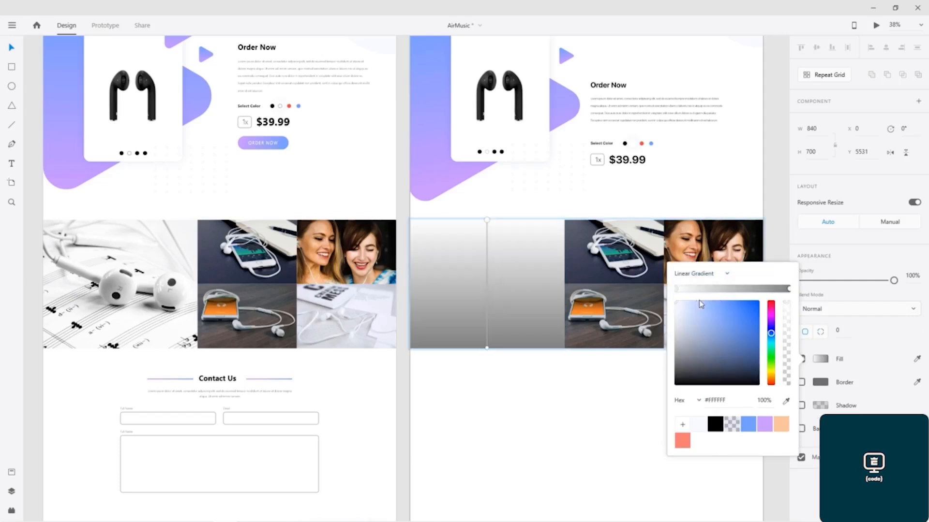
{"action": "left_click", "coordinate": [676, 289]}
{"action": "left_click", "coordinate": [748, 425]}
{"action": "left_click", "coordinate": [789, 288]}
{"action": "left_click", "coordinate": [764, 425]}
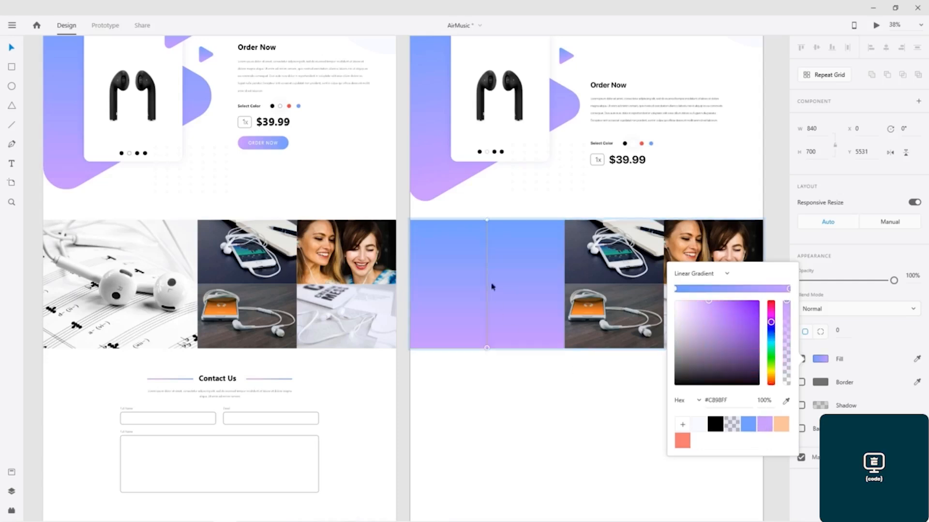
{"action": "left_click_drag", "start_coordinate": [488, 223], "coordinate": [410, 224]}
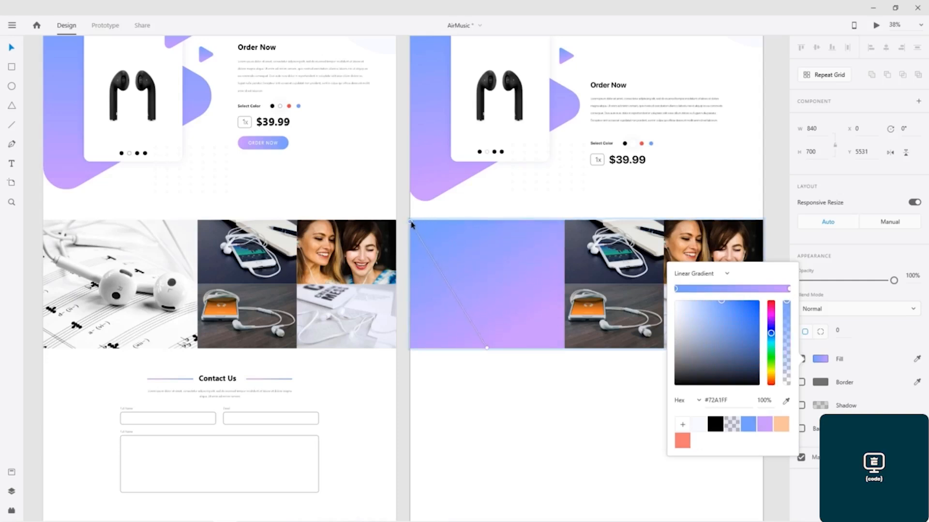
{"action": "left_click_drag", "start_coordinate": [487, 348], "coordinate": [564, 347]}
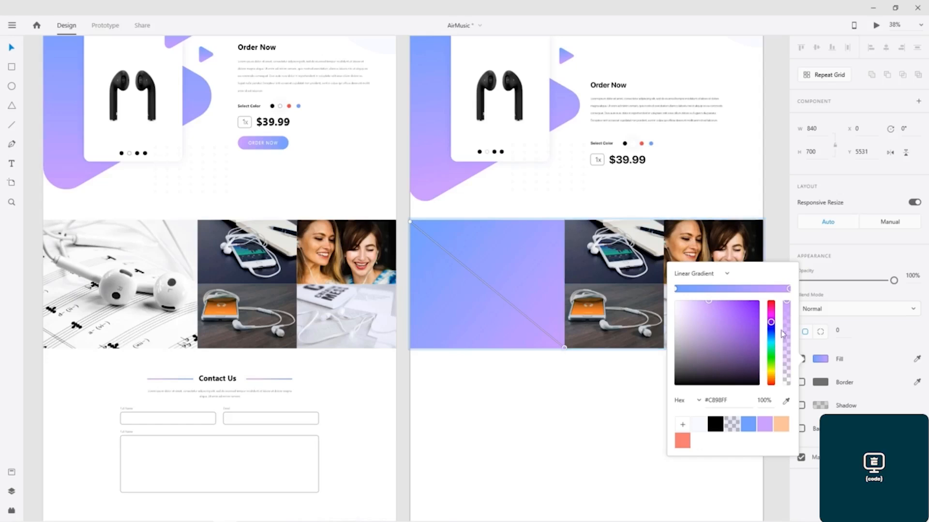
{"action": "mouse_move", "coordinate": [787, 303]}
{"action": "left_mouse_down"}
{"action": "mouse_move", "coordinate": [784, 379]}
{"action": "mouse_move", "coordinate": [787, 300]}
{"action": "left_mouse_up"}
Step: Set the image's opacity to 73% and fade the gradient stops to 14% and 22% alpha
{"action": "left_click", "coordinate": [889, 282]}
{"action": "left_click_drag", "start_coordinate": [894, 283], "coordinate": [870, 283]}
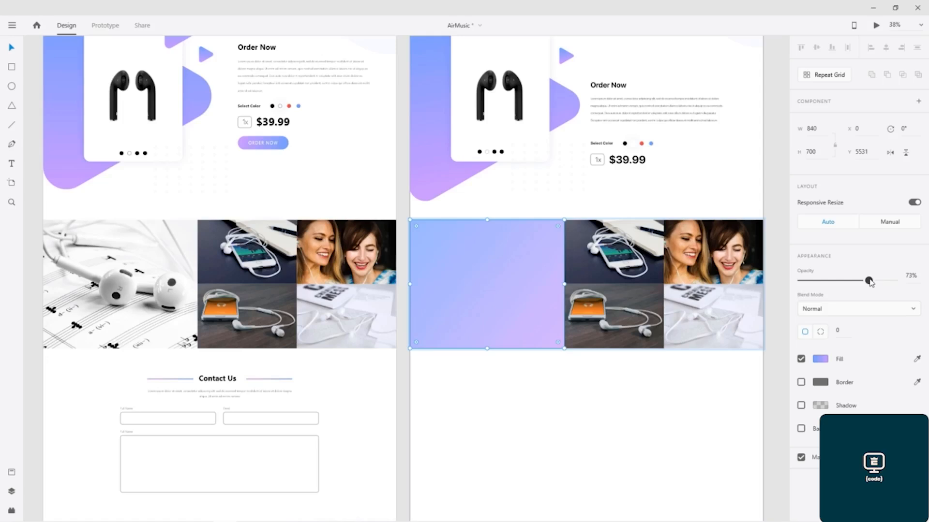
{"action": "left_click", "coordinate": [823, 361]}
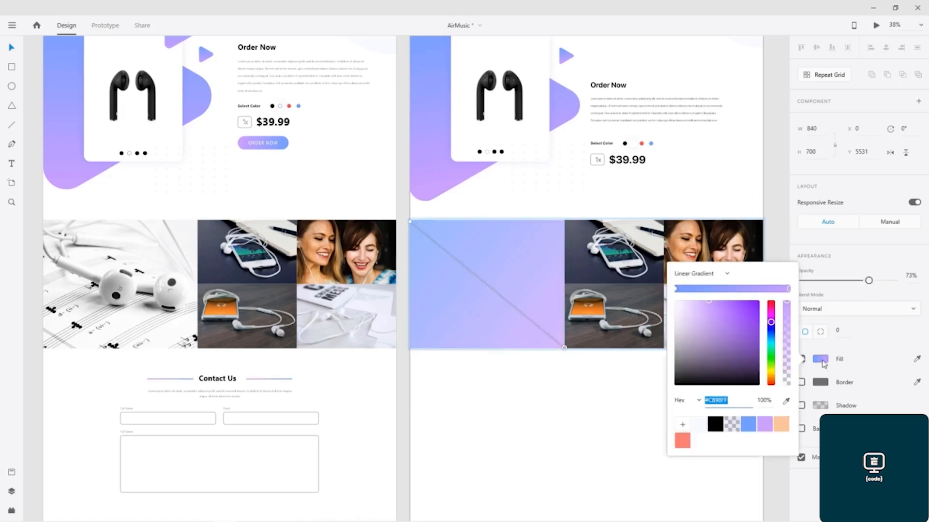
{"action": "left_click_drag", "start_coordinate": [786, 304], "coordinate": [786, 378]}
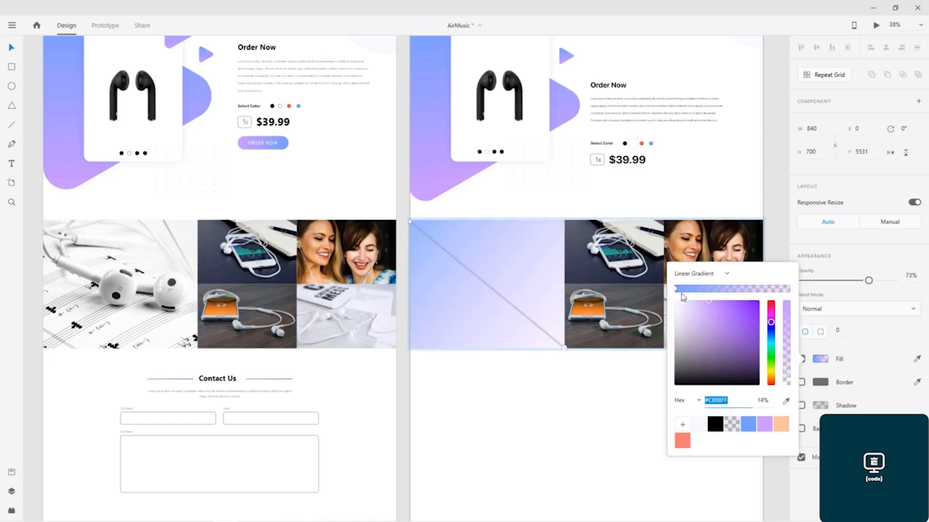
{"action": "left_click", "coordinate": [677, 290]}
{"action": "left_click_drag", "start_coordinate": [787, 302], "coordinate": [790, 366]}
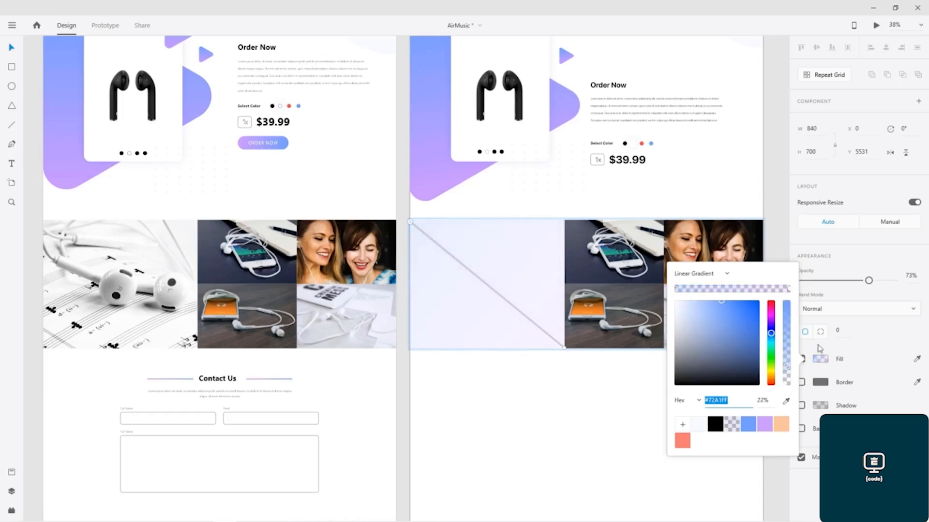
{"action": "left_click", "coordinate": [871, 293]}
Step: Toggle background and object blur on the image and switch its fill off
{"action": "left_click", "coordinate": [801, 428]}
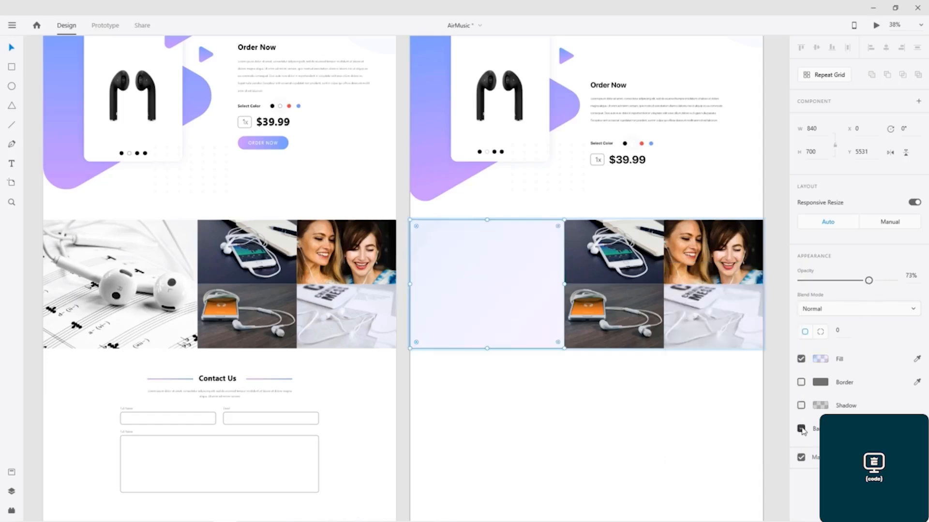
{"action": "left_click", "coordinate": [802, 427]}
{"action": "left_click", "coordinate": [841, 429]}
{"action": "left_click", "coordinate": [842, 450]}
{"action": "left_click", "coordinate": [800, 429]}
{"action": "left_click", "coordinate": [801, 429]}
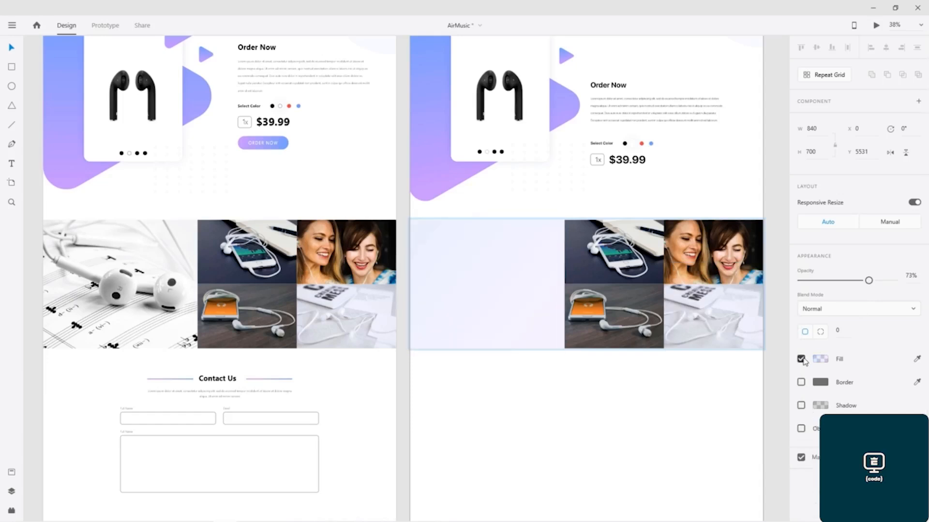
{"action": "left_click", "coordinate": [801, 359]}
Step: Undo the gradient, opacity and blur changes on the large gallery image
{"action": "left_click", "coordinate": [573, 377]}
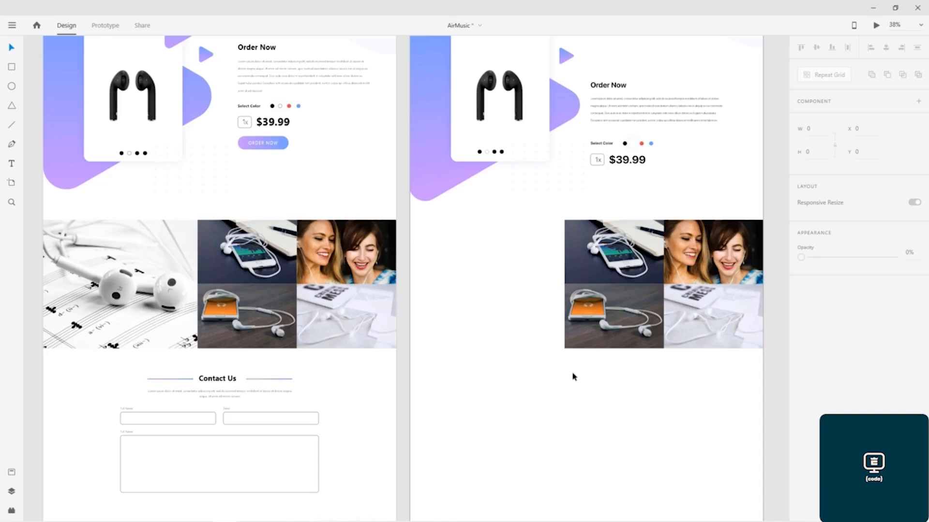
{"action": "key", "text": "ctrl+z"}
{"action": "key", "text": "ctrl+z"}
{"action": "key", "text": "ctrl+z"}
{"action": "key", "text": "ctrl+z"}
{"action": "key", "text": "ctrl+z"}
{"action": "key", "text": "ctrl+z"}
{"action": "key", "text": "ctrl+z"}
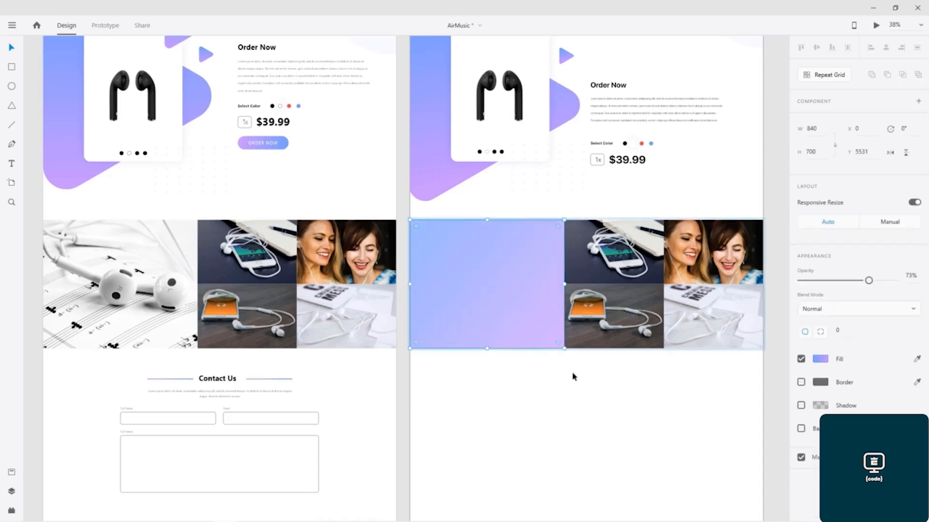
{"action": "key", "text": "ctrl+z"}
{"action": "key", "text": "ctrl+z"}
{"action": "key", "text": "ctrl+z"}
{"action": "key", "text": "ctrl+z"}
{"action": "key", "text": "ctrl+z"}
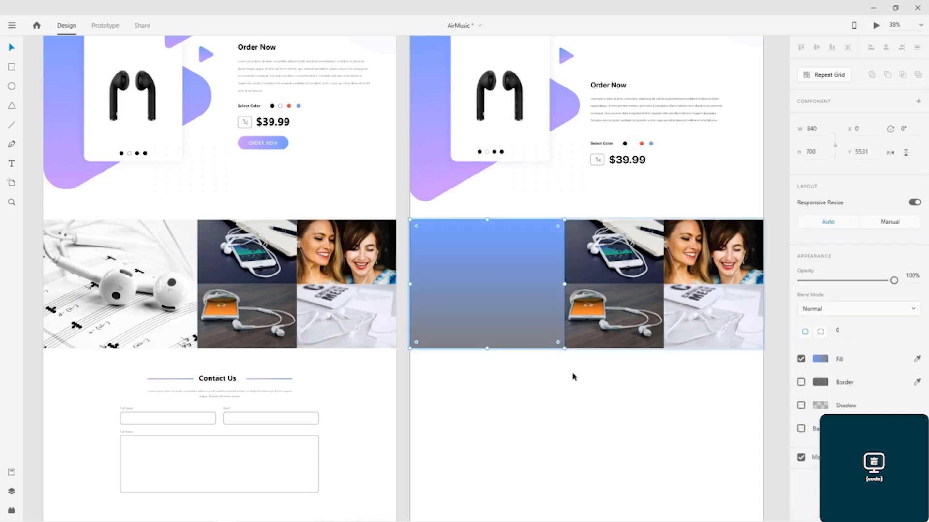
{"action": "left_click", "coordinate": [573, 377]}
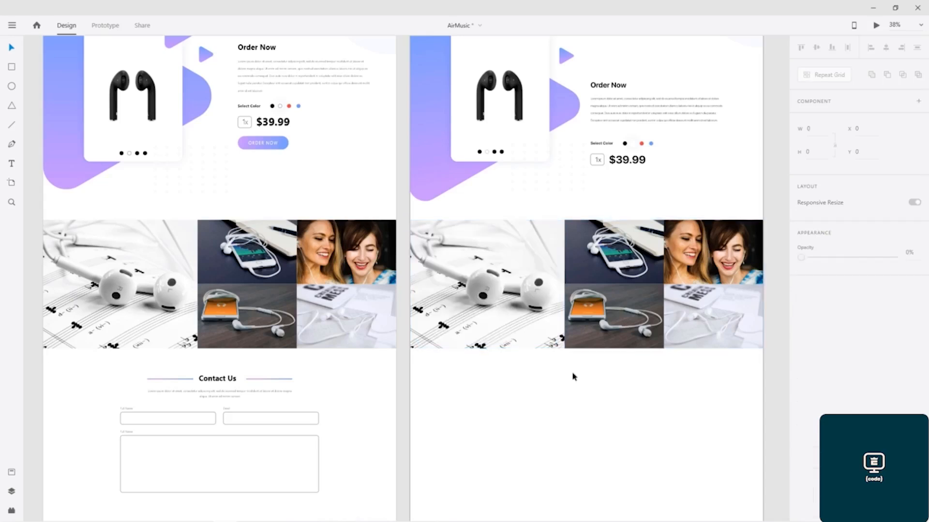
{"action": "scroll", "coordinate": [374, 372], "scroll_direction": "down", "scroll_amount": 5}
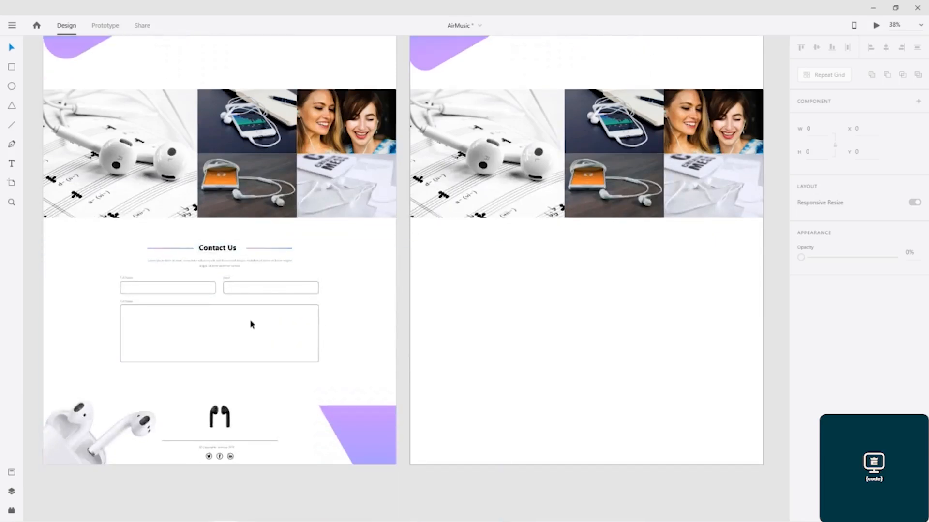
{"action": "left_click", "coordinate": [171, 284]}
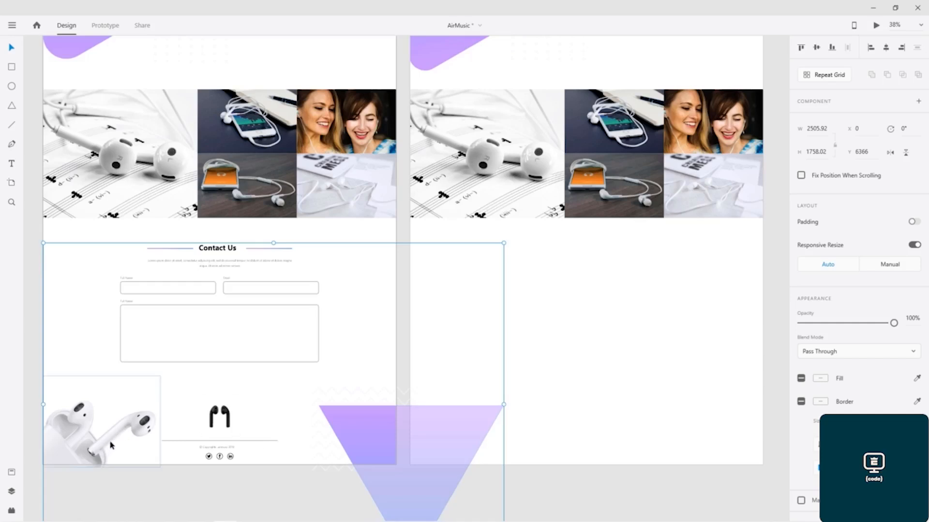
{"action": "double_click", "coordinate": [94, 432]}
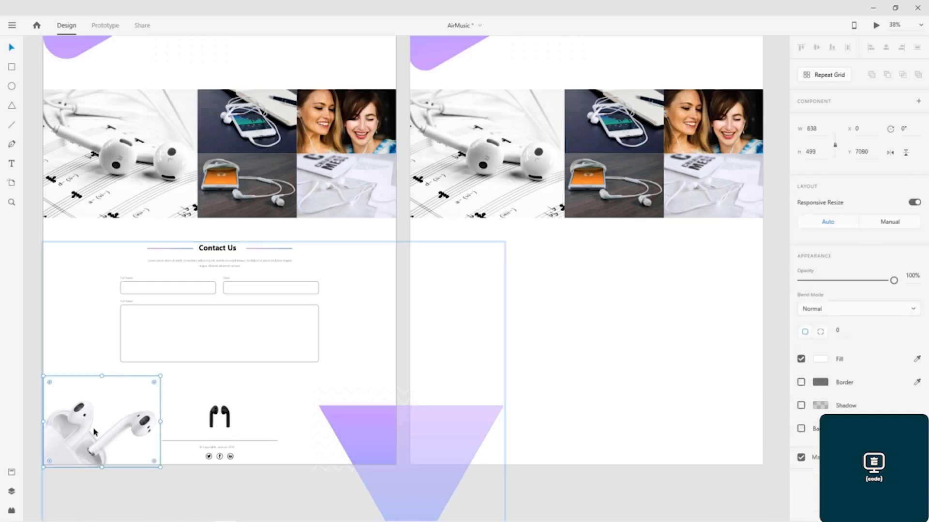
{"action": "mouse_move", "coordinate": [164, 372]}
{"action": "left_mouse_down"}
{"action": "mouse_move", "coordinate": [174, 418]}
{"action": "mouse_move", "coordinate": [160, 350]}
{"action": "mouse_move", "coordinate": [168, 368]}
{"action": "left_mouse_up"}
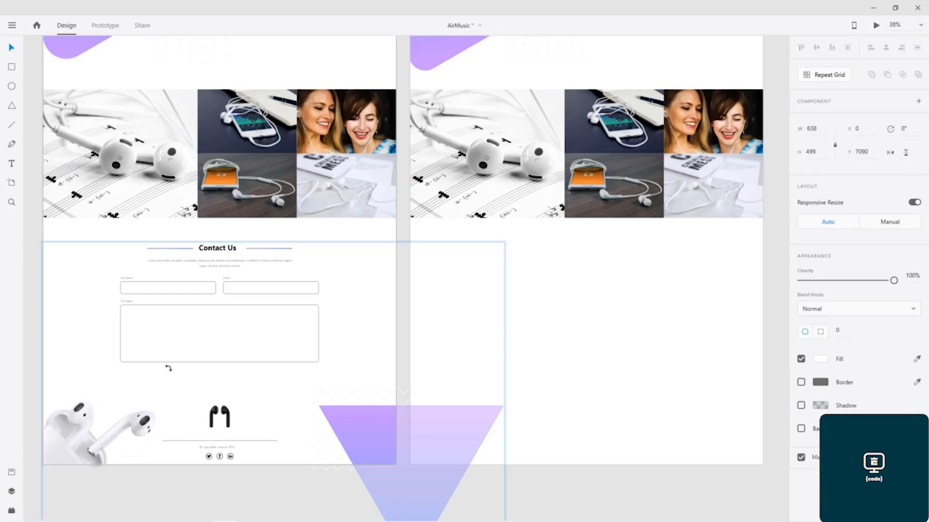
{"action": "left_click", "coordinate": [110, 507]}
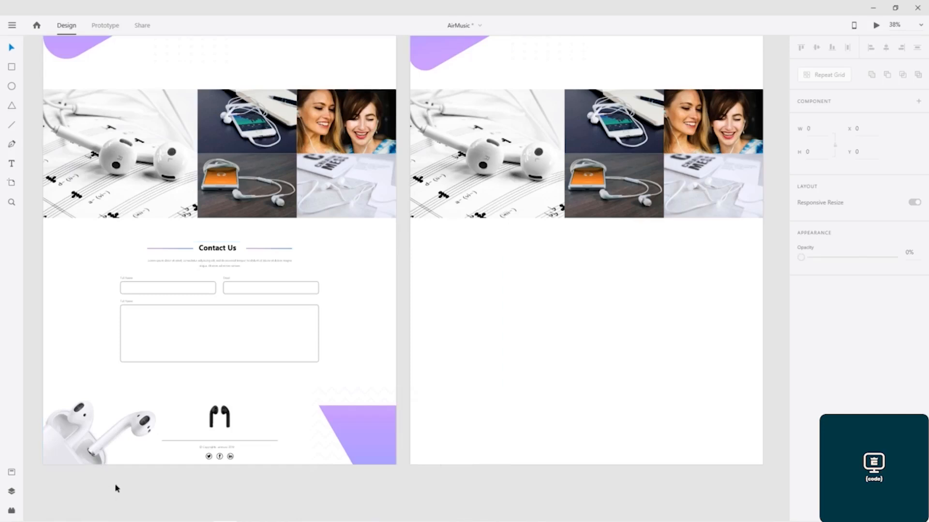
{"action": "left_click_drag", "start_coordinate": [61, 497], "coordinate": [379, 250]}
{"action": "left_click", "coordinate": [251, 508]}
{"action": "left_click_drag", "start_coordinate": [38, 229], "coordinate": [240, 458]}
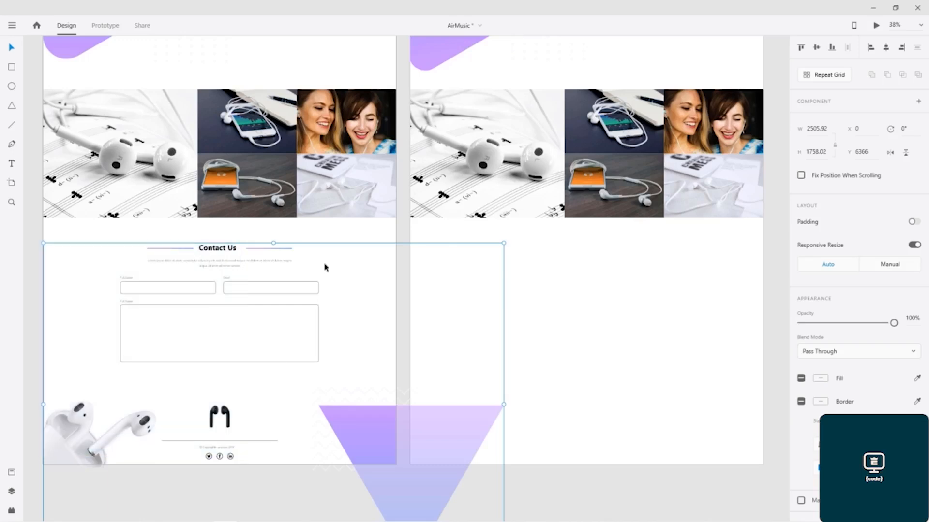
{"action": "left_click", "coordinate": [330, 259]}
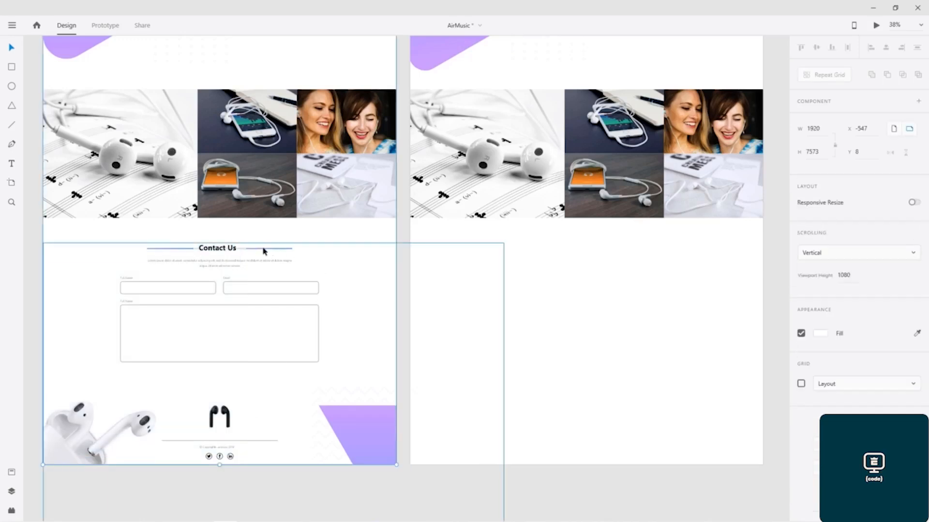
{"action": "left_click", "coordinate": [316, 255]}
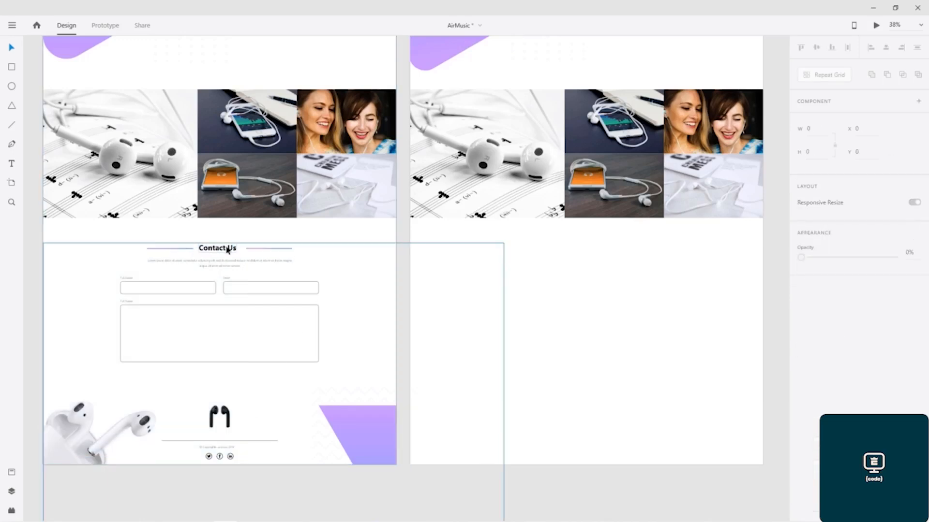
Step: Move the Contact Us and footer group from the left artboard onto the right artboard below the gallery
{"action": "left_click", "coordinate": [226, 250]}
{"action": "left_click_drag", "start_coordinate": [75, 266], "coordinate": [98, 274]}
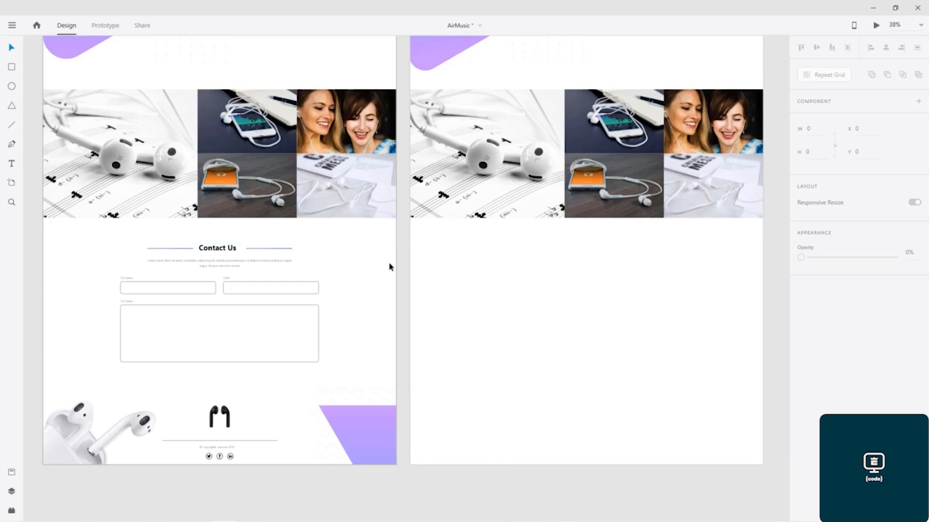
{"action": "left_click", "coordinate": [161, 241]}
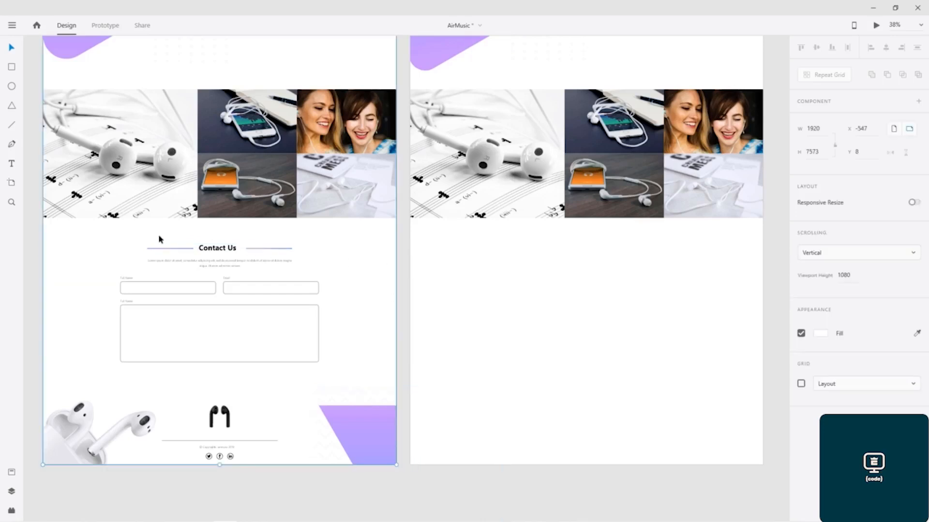
{"action": "left_click", "coordinate": [73, 280]}
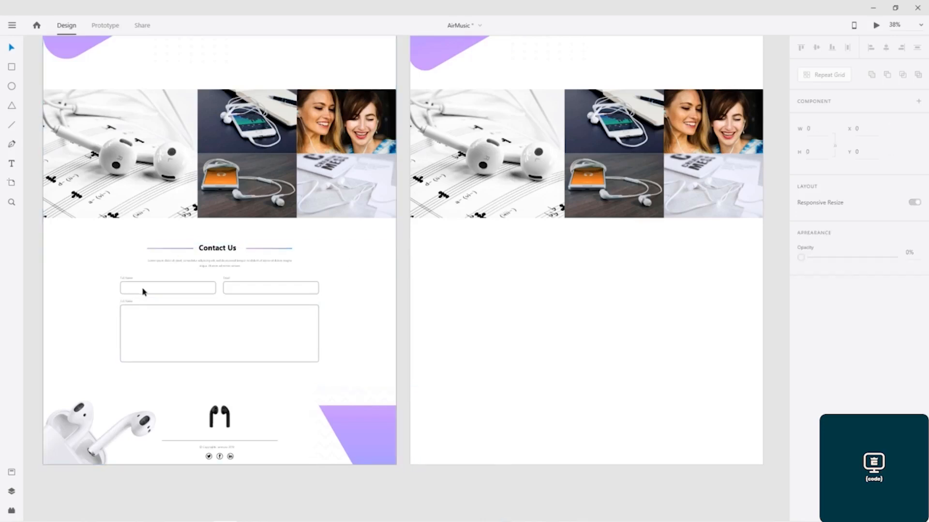
{"action": "left_click_drag", "start_coordinate": [35, 241], "coordinate": [264, 483]}
{"action": "left_click_drag", "start_coordinate": [215, 252], "coordinate": [572, 257]}
{"action": "key", "text": "ctrl+z"}
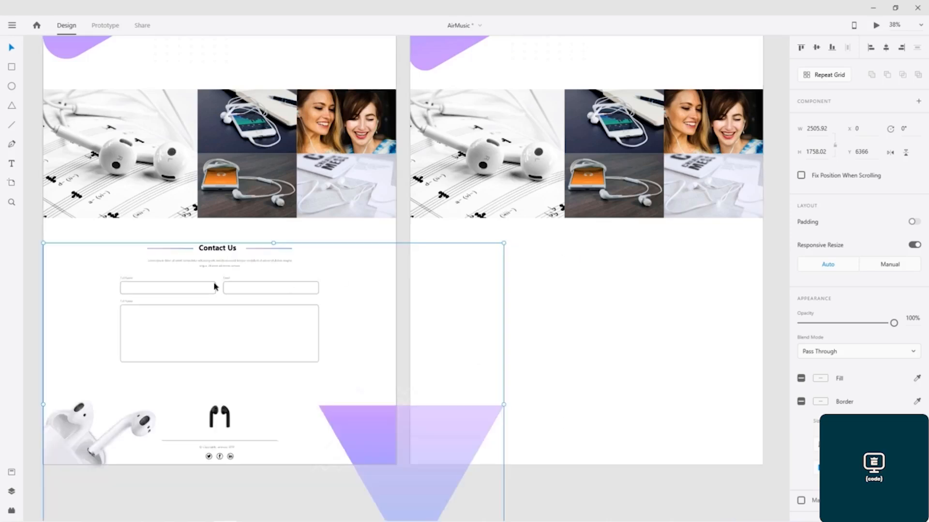
{"action": "left_click_drag", "start_coordinate": [215, 285], "coordinate": [584, 284]}
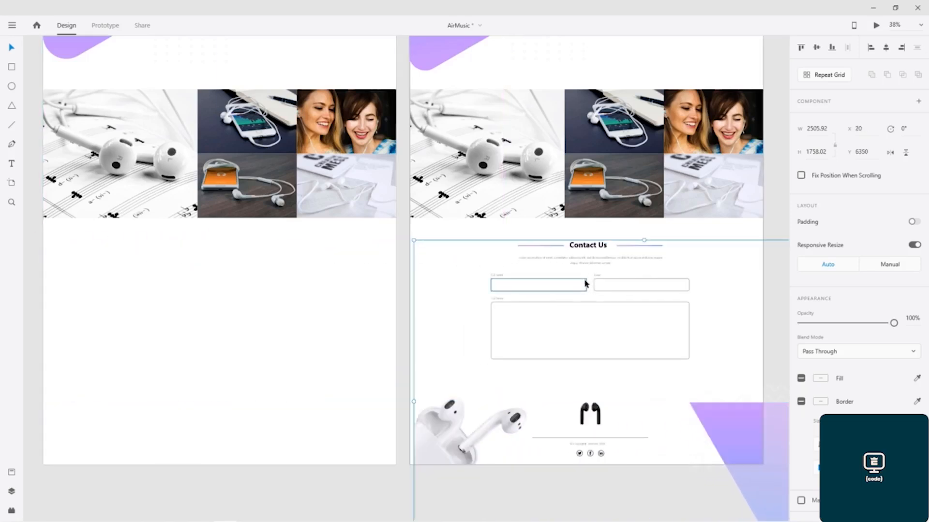
Step: Undo the move and instead copy the Contact Us and footer group onto the right artboard below the gallery
{"action": "key", "text": "ctrl+z"}
{"action": "left_click_drag", "start_coordinate": [282, 319], "coordinate": [549, 311]}
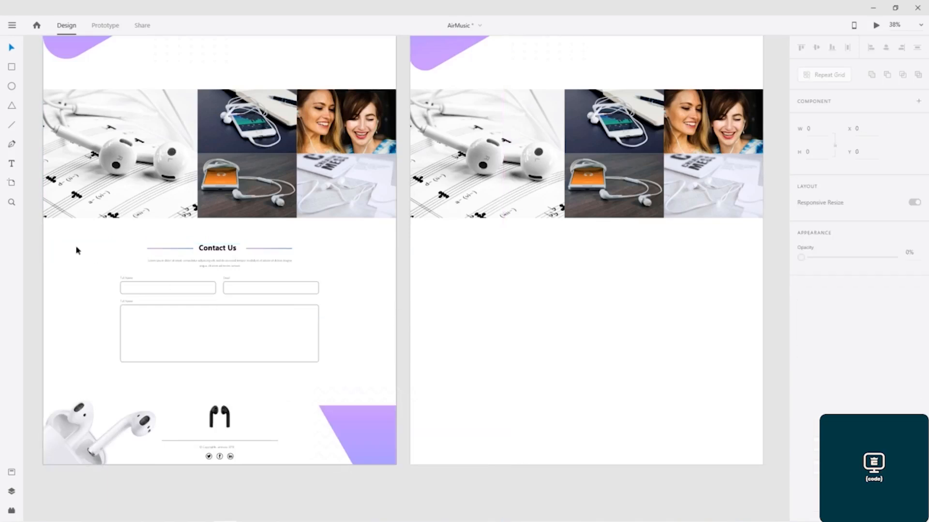
{"action": "left_click_drag", "start_coordinate": [35, 229], "coordinate": [219, 406]}
{"action": "left_click_drag", "start_coordinate": [185, 364], "coordinate": [321, 482]}
{"action": "left_click_drag", "start_coordinate": [234, 290], "coordinate": [598, 303]}
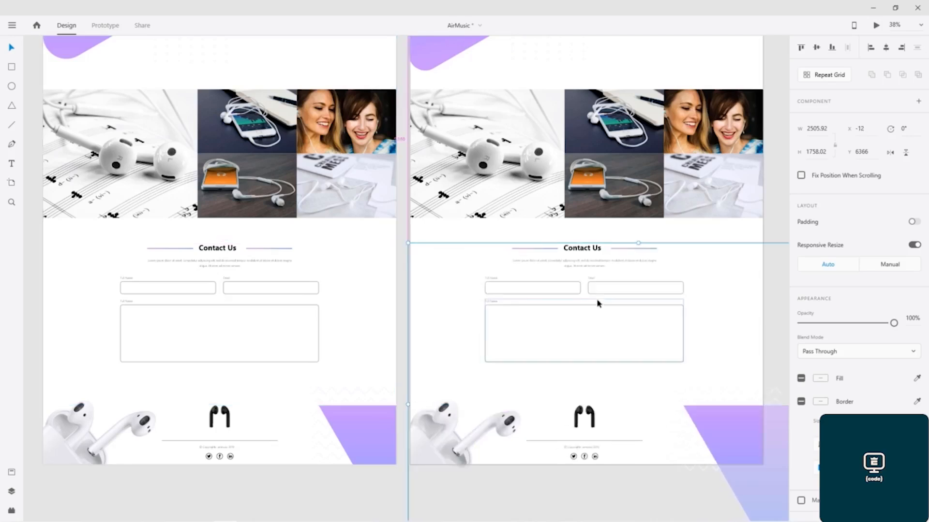
Step: Reposition the copied Contact Us and footer group so it sits flush with the artboard's left edge
{"action": "left_click", "coordinate": [463, 260]}
{"action": "mouse_move", "coordinate": [379, 492]}
{"action": "left_mouse_down"}
{"action": "mouse_move", "coordinate": [475, 482]}
{"action": "mouse_move", "coordinate": [601, 431]}
{"action": "mouse_move", "coordinate": [604, 440]}
{"action": "left_mouse_up"}
{"action": "left_click_drag", "start_coordinate": [406, 232], "coordinate": [645, 308]}
{"action": "left_click_drag", "start_coordinate": [587, 250], "coordinate": [589, 248]}
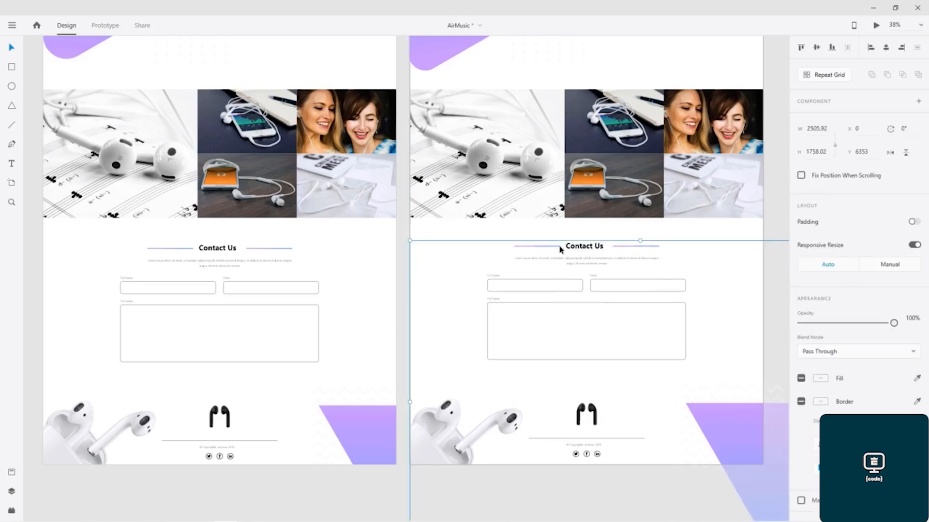
Step: Change the Contact Us heading's font to SF Pro Display
{"action": "double_click", "coordinate": [583, 248]}
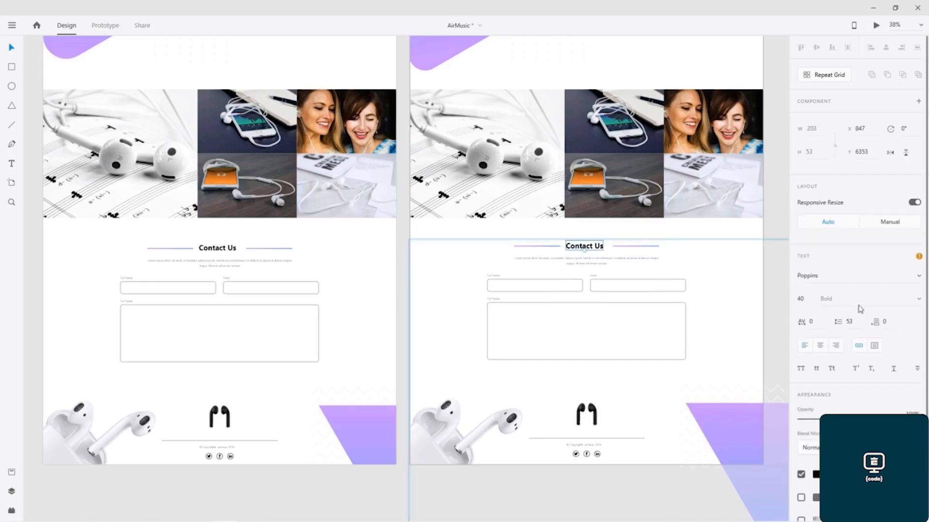
{"action": "left_click", "coordinate": [829, 276]}
{"action": "type", "text": "o"}
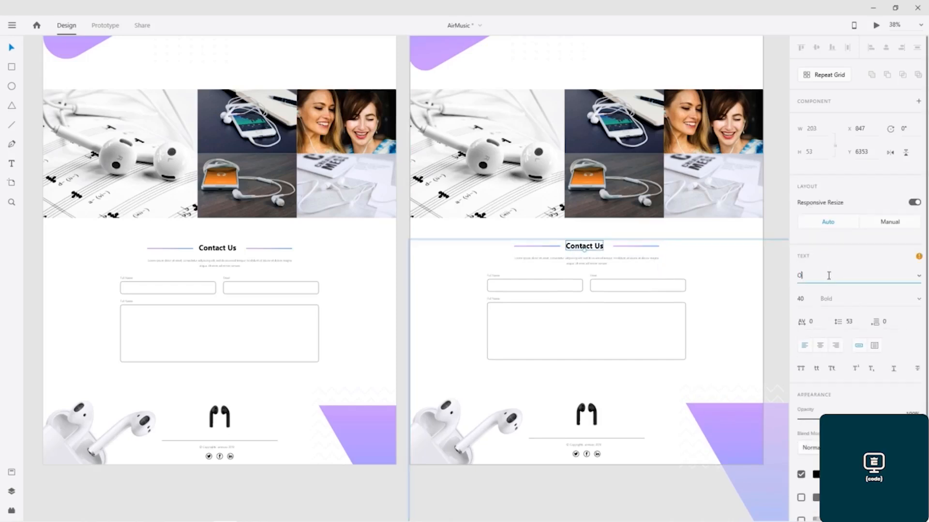
{"action": "type", "text": "SF Pro Display"}
{"action": "key", "text": "Return"}
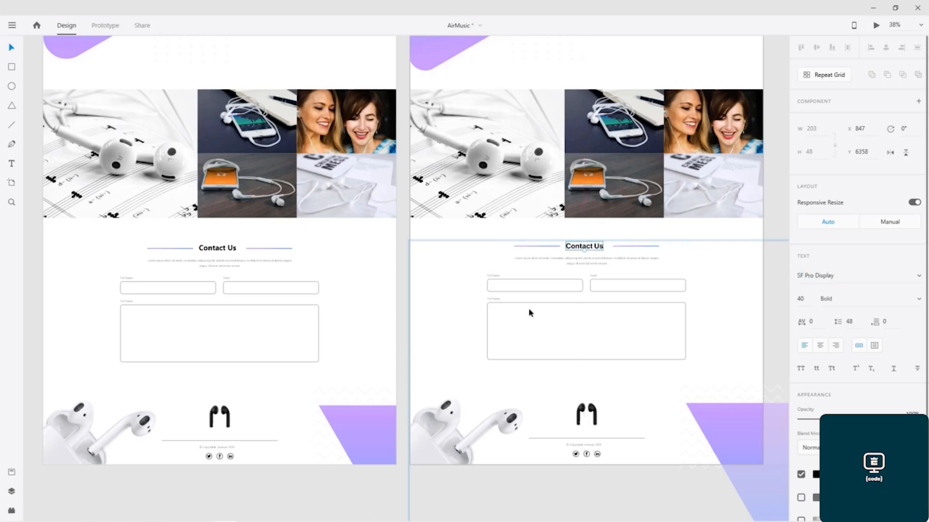
Step: Change the font of the label above the large message box to SF Pro Display
{"action": "scroll", "coordinate": [536, 306], "scroll_direction": "up", "scroll_amount": 6}
{"action": "left_click_drag", "start_coordinate": [669, 247], "coordinate": [446, 174]}
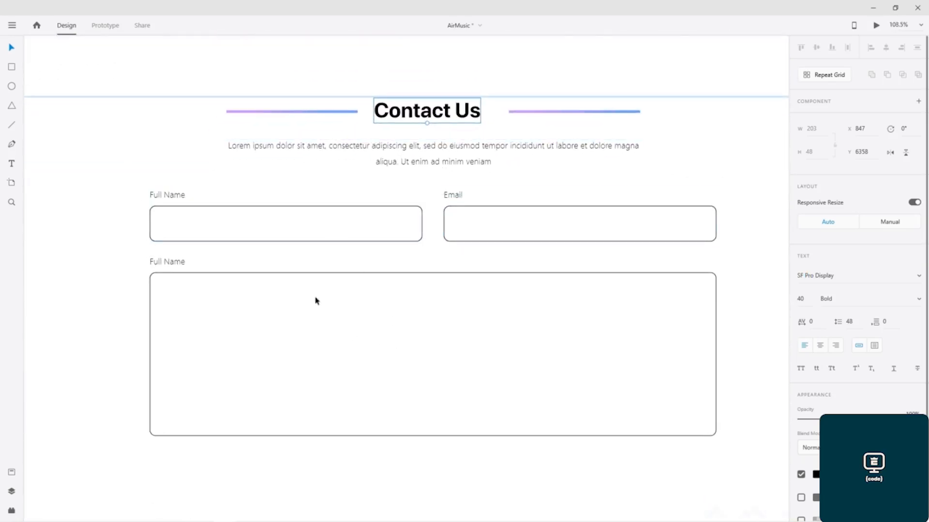
{"action": "left_click", "coordinate": [169, 263]}
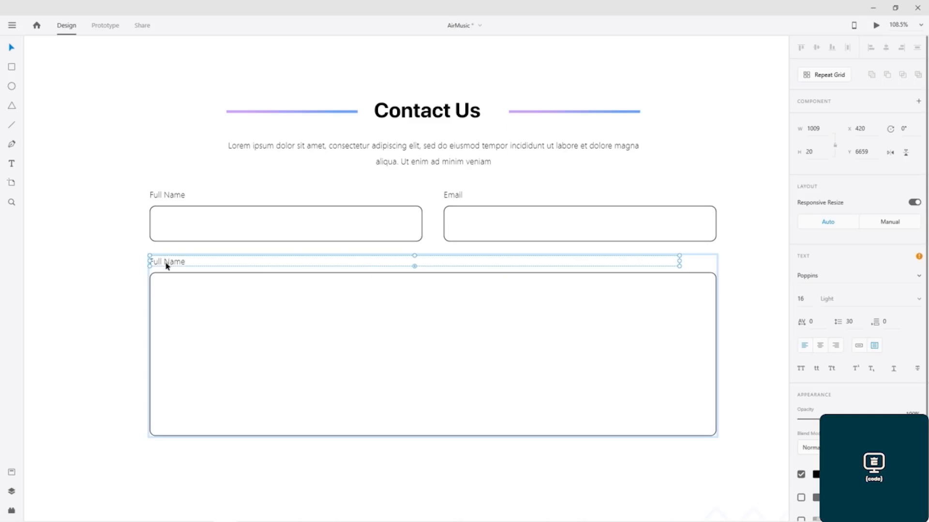
{"action": "double_click", "coordinate": [166, 266]}
{"action": "left_click", "coordinate": [837, 276]}
{"action": "type", "text": "SF Pro Display"}
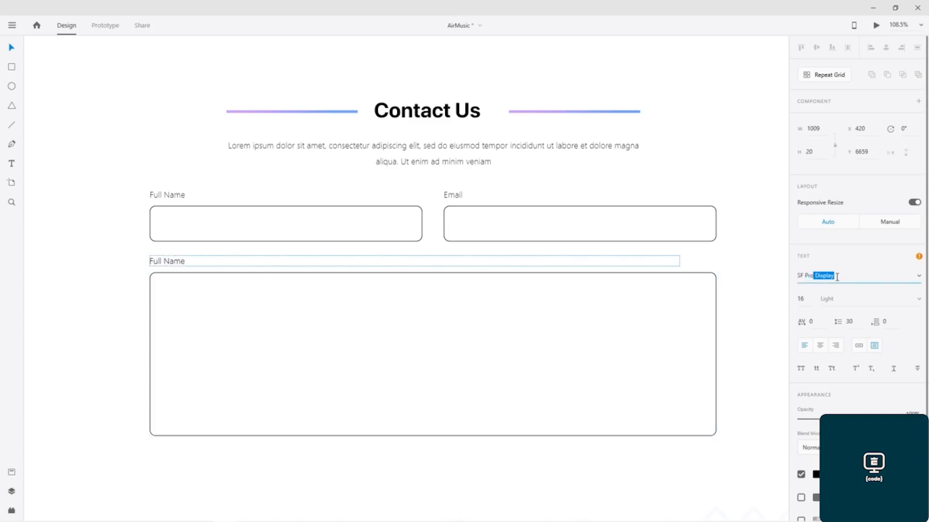
{"action": "key", "text": "Return"}
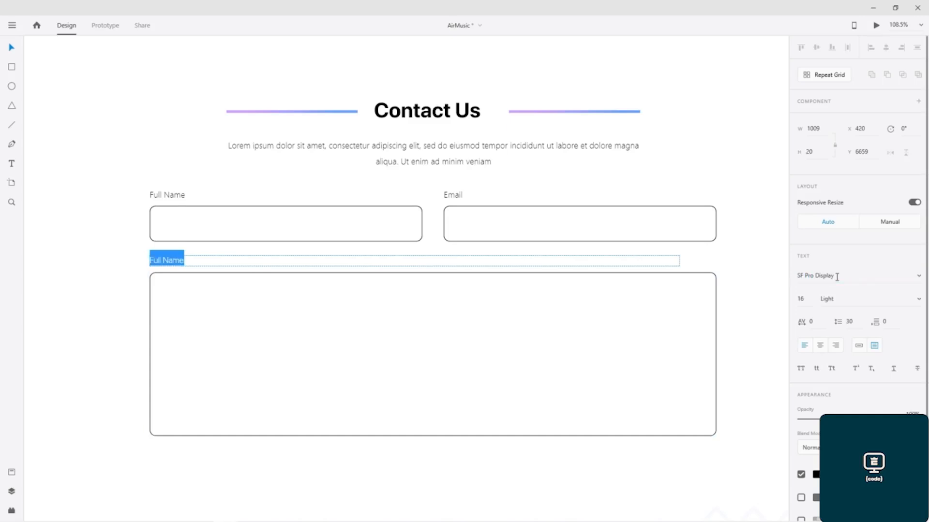
Step: Change the Full Name field label's font to SF Pro Display
{"action": "left_click", "coordinate": [173, 200]}
{"action": "double_click", "coordinate": [172, 199]}
{"action": "left_click", "coordinate": [840, 279]}
{"action": "type", "text": "SF "}
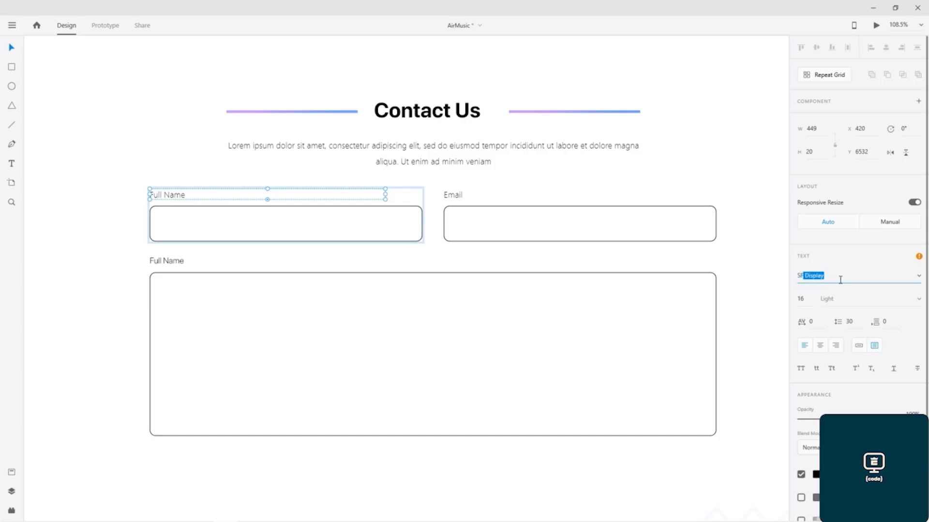
{"action": "type", "text": "Pro"}
{"action": "key", "text": "Return"}
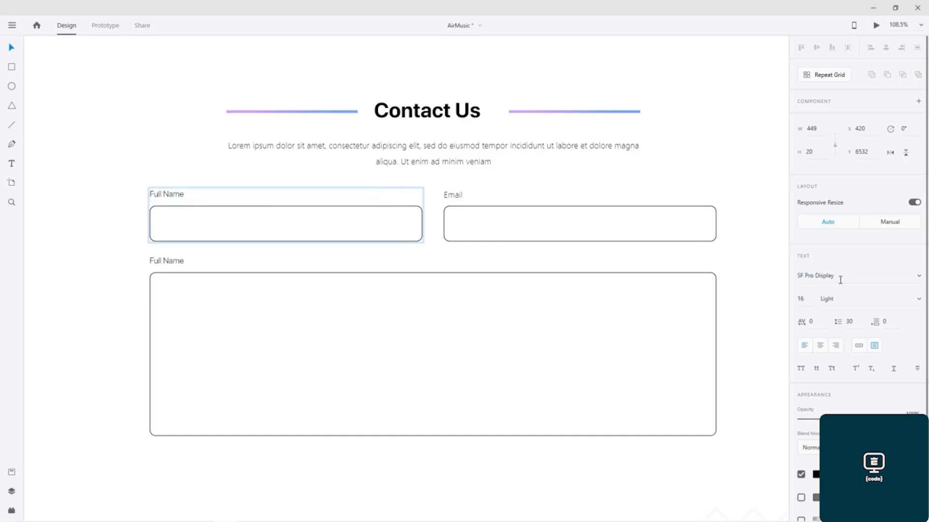
Step: Change the intro paragraph under the Contact Us heading to SF Pro Display
{"action": "left_click", "coordinate": [454, 201]}
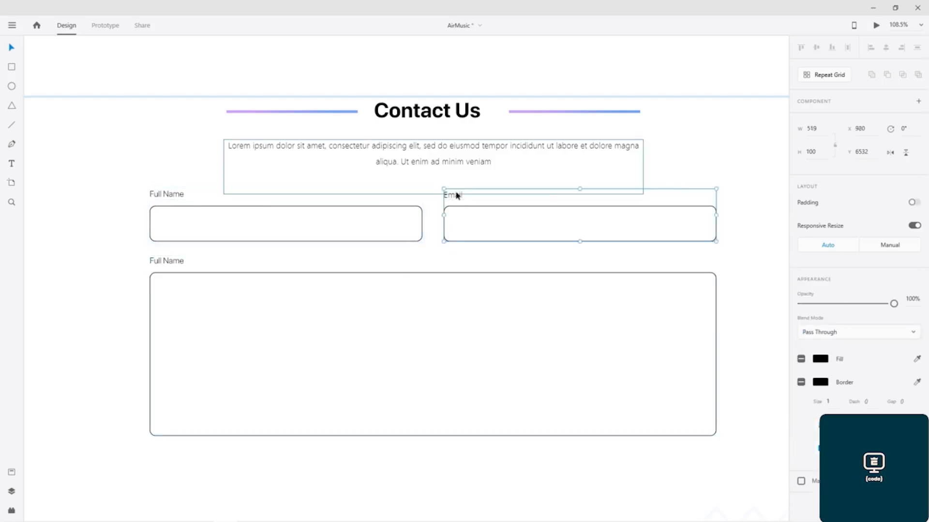
{"action": "double_click", "coordinate": [456, 195]}
{"action": "left_click_drag", "start_coordinate": [470, 173], "coordinate": [485, 173]}
{"action": "left_click", "coordinate": [707, 175]}
{"action": "left_click", "coordinate": [825, 277]}
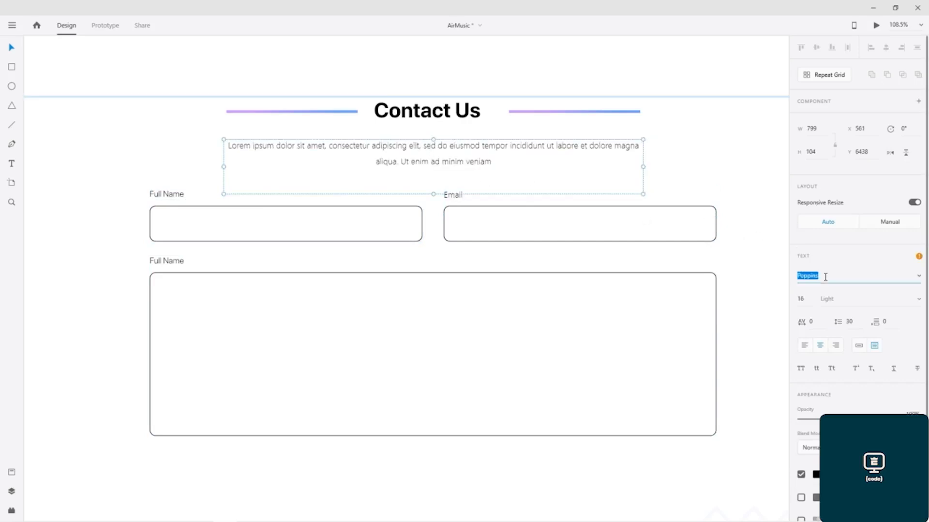
{"action": "type", "text": "SF"}
{"action": "type", "text": "O"}
{"action": "type", "text": "P"}
{"action": "type", "text": "ro Display"}
{"action": "key", "text": "Return"}
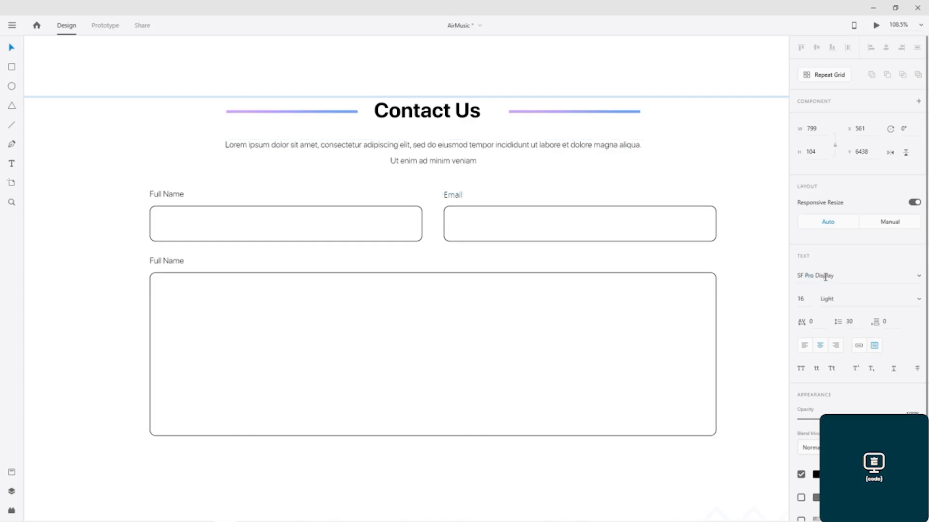
Step: Change the Email field label's font to SF Pro Display
{"action": "left_click", "coordinate": [455, 198]}
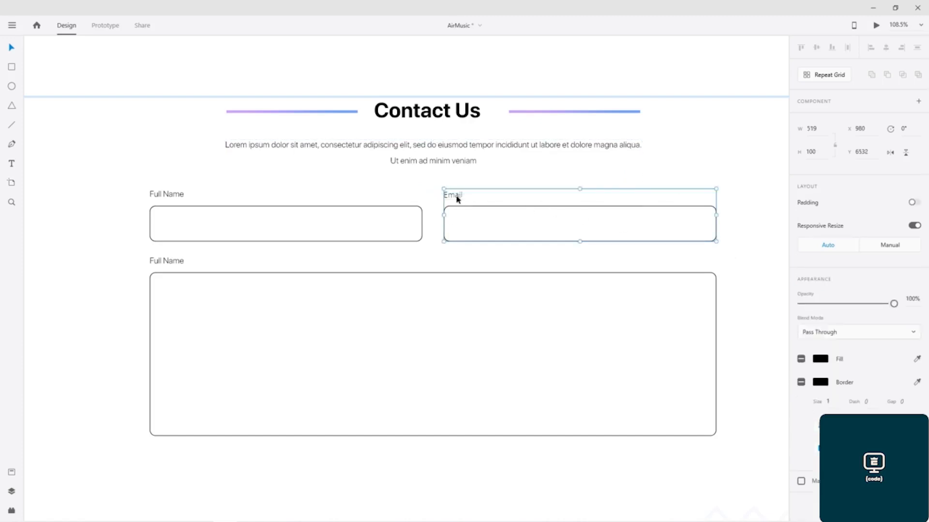
{"action": "double_click", "coordinate": [456, 199]}
{"action": "left_click", "coordinate": [827, 273]}
{"action": "type", "text": "SF Pro Display"}
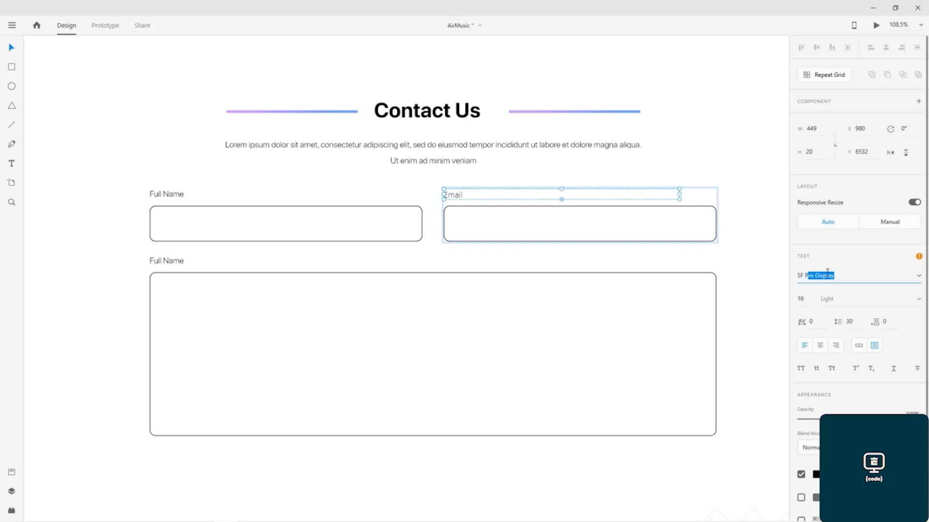
{"action": "key", "text": "Return"}
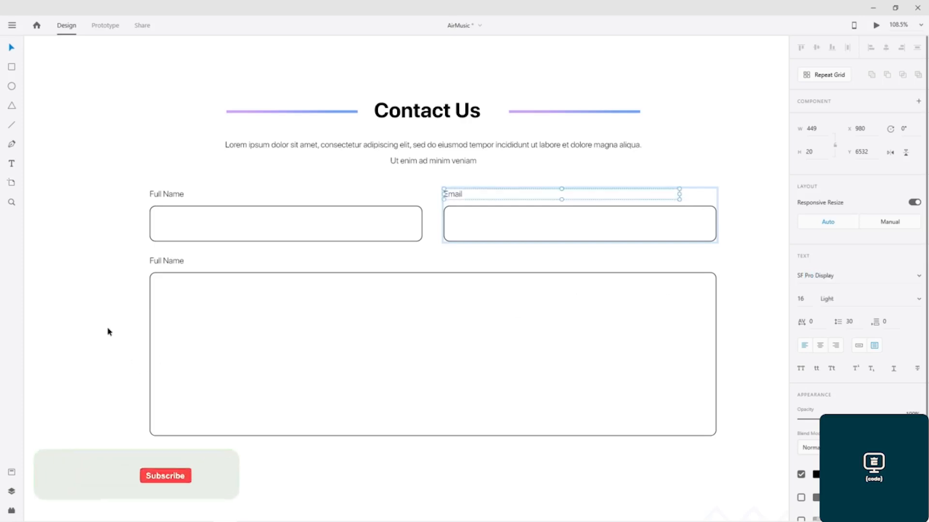
Step: Change the footer copyright text's font to SF Pro Display
{"action": "left_click", "coordinate": [109, 331]}
{"action": "scroll", "coordinate": [343, 473], "scroll_direction": "down", "scroll_amount": 6}
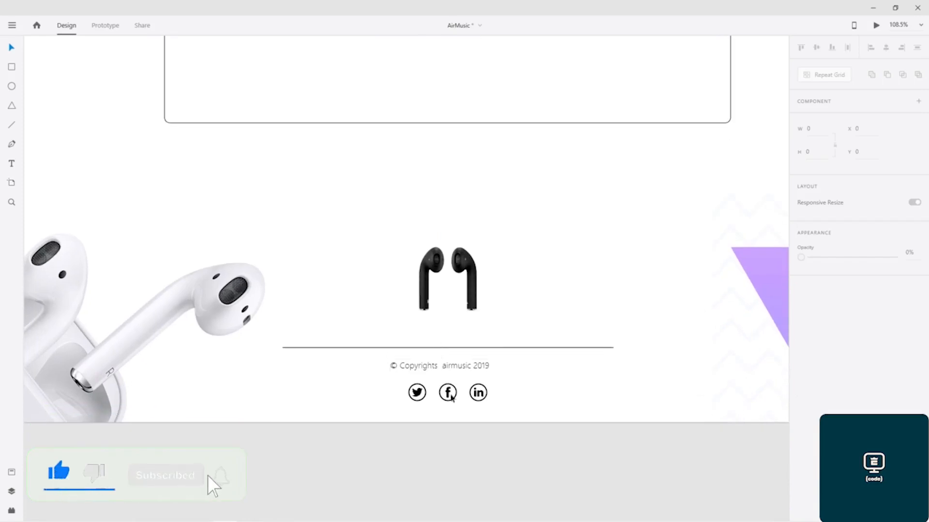
{"action": "left_click", "coordinate": [482, 399]}
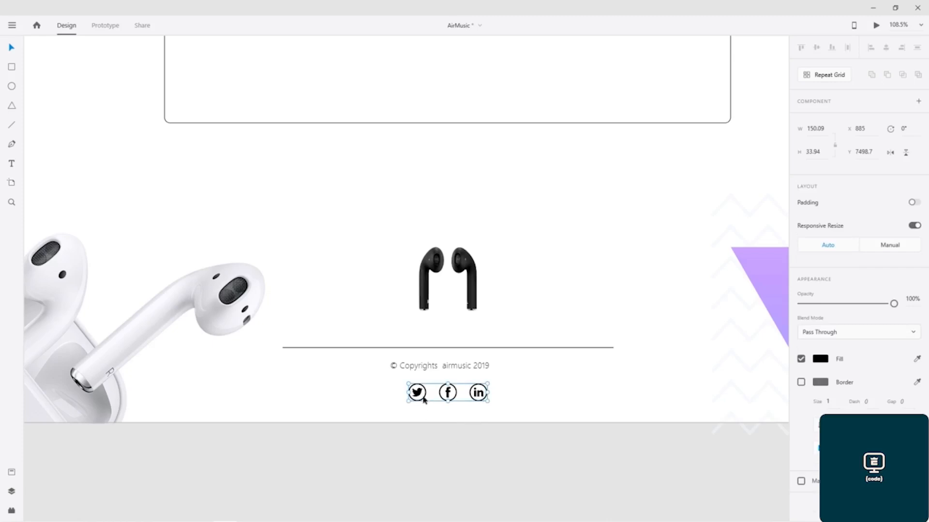
{"action": "left_click", "coordinate": [434, 369]}
{"action": "double_click", "coordinate": [434, 367]}
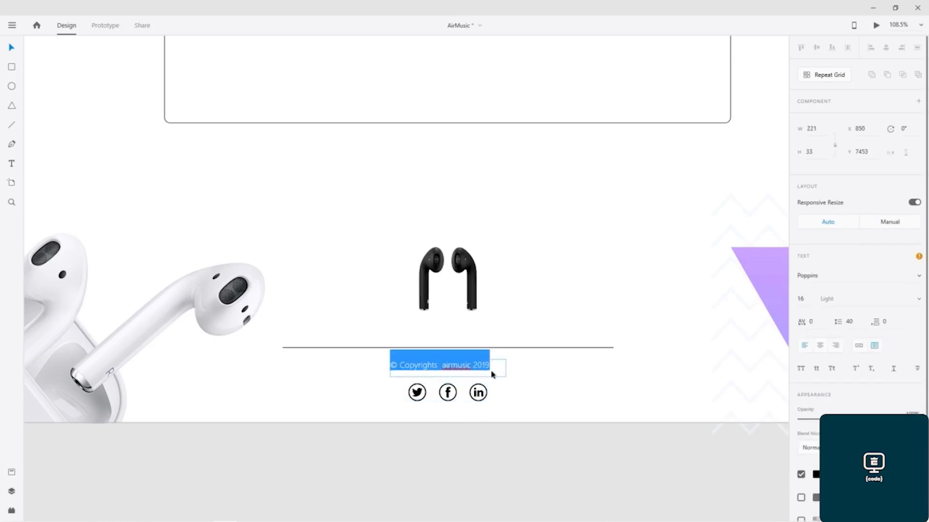
{"action": "key", "text": "Escape"}
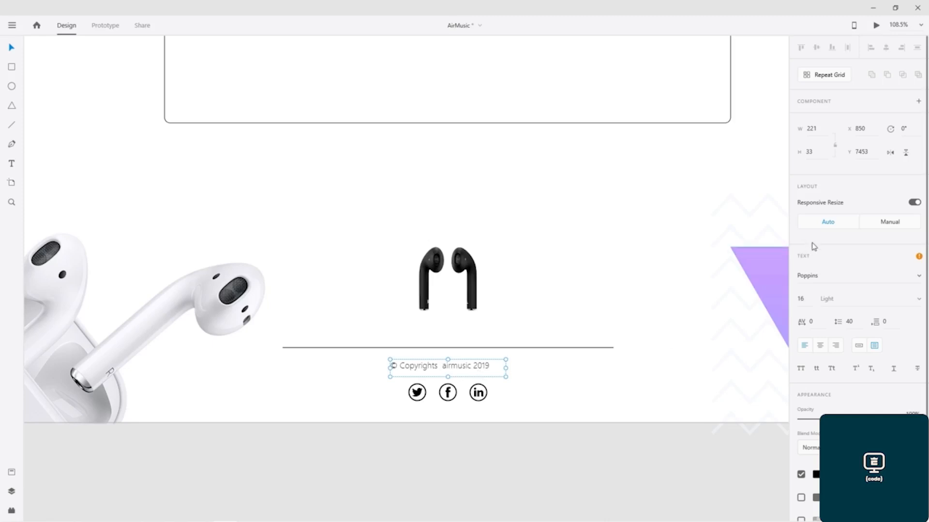
{"action": "left_click", "coordinate": [826, 272]}
{"action": "type", "text": "SF Pro Display"}
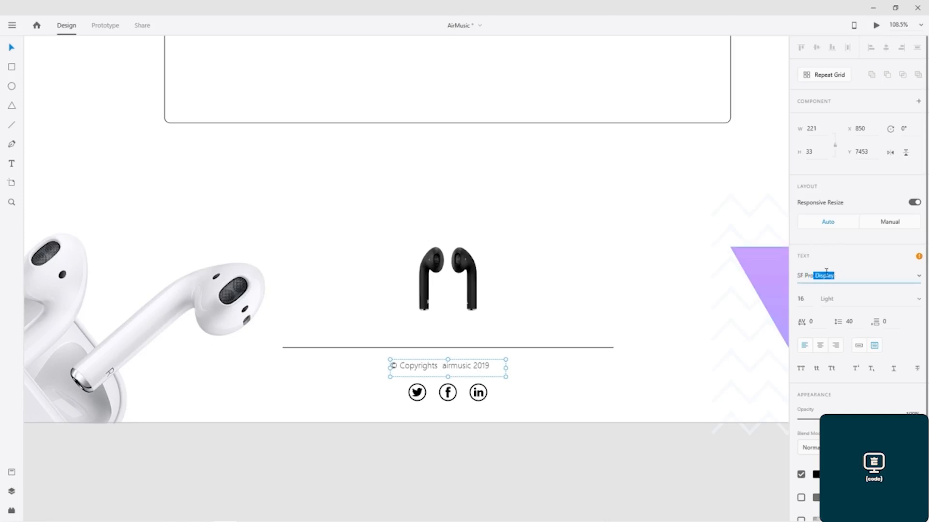
{"action": "key", "text": "Return"}
{"action": "left_click", "coordinate": [418, 459]}
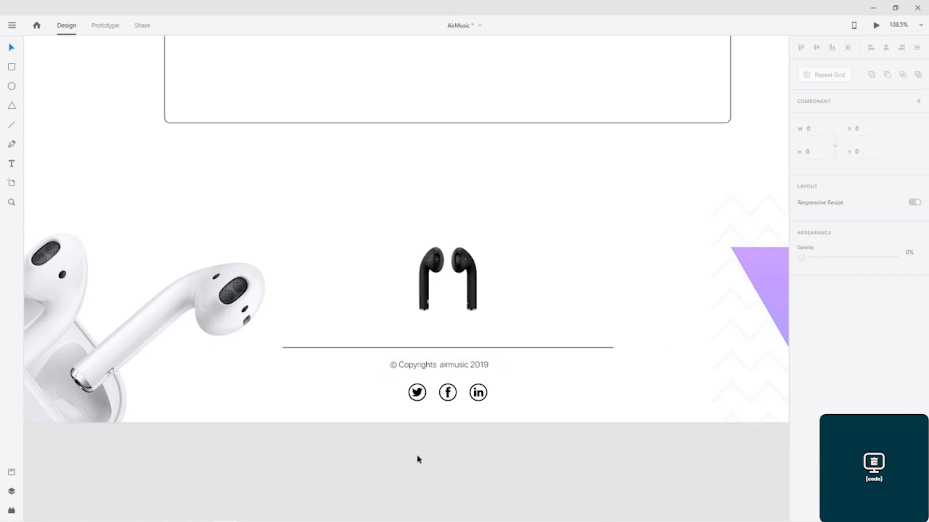
Step: Scroll up through both artboards to compare the redesigned page with the original
{"action": "scroll", "coordinate": [467, 188], "scroll_direction": "down", "scroll_amount": 5}
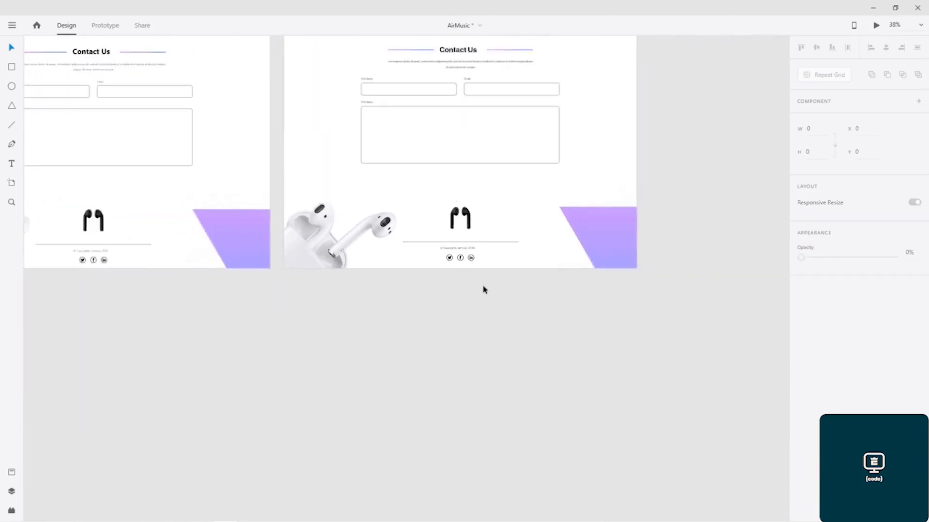
{"action": "scroll", "coordinate": [483, 334], "scroll_direction": "up", "scroll_amount": 5}
{"action": "left_click_drag", "start_coordinate": [668, 151], "coordinate": [668, 198]}
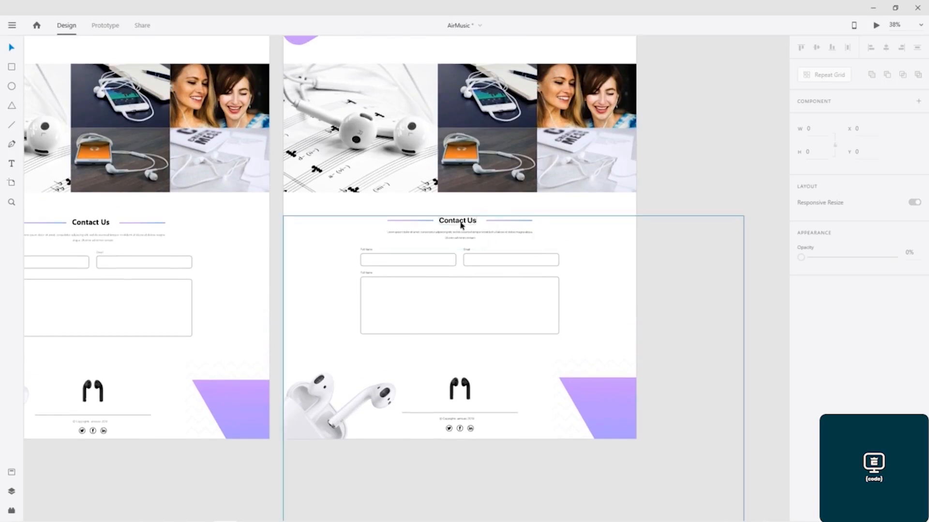
{"action": "left_click_drag", "start_coordinate": [685, 97], "coordinate": [678, 344]}
{"action": "left_click_drag", "start_coordinate": [677, 138], "coordinate": [692, 340]}
{"action": "left_click_drag", "start_coordinate": [692, 151], "coordinate": [724, 160]}
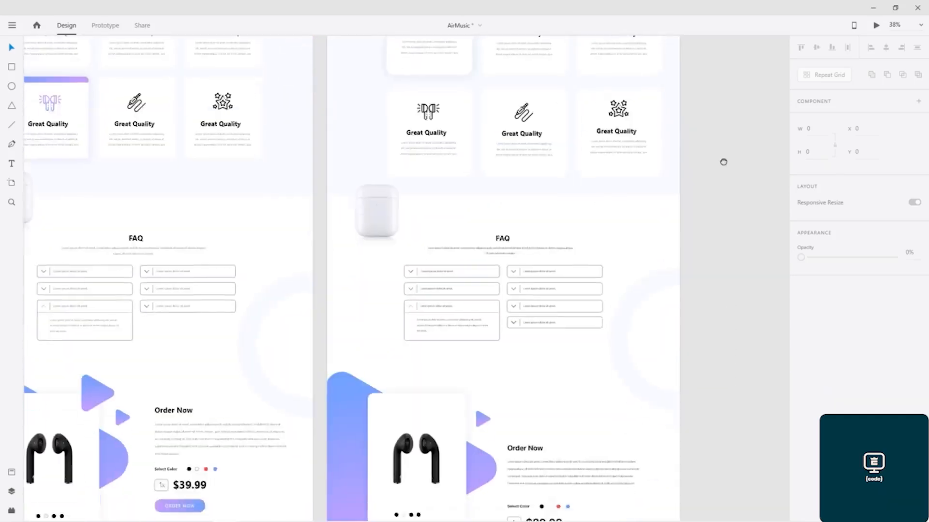
{"action": "left_click_drag", "start_coordinate": [712, 324], "coordinate": [699, 265]}
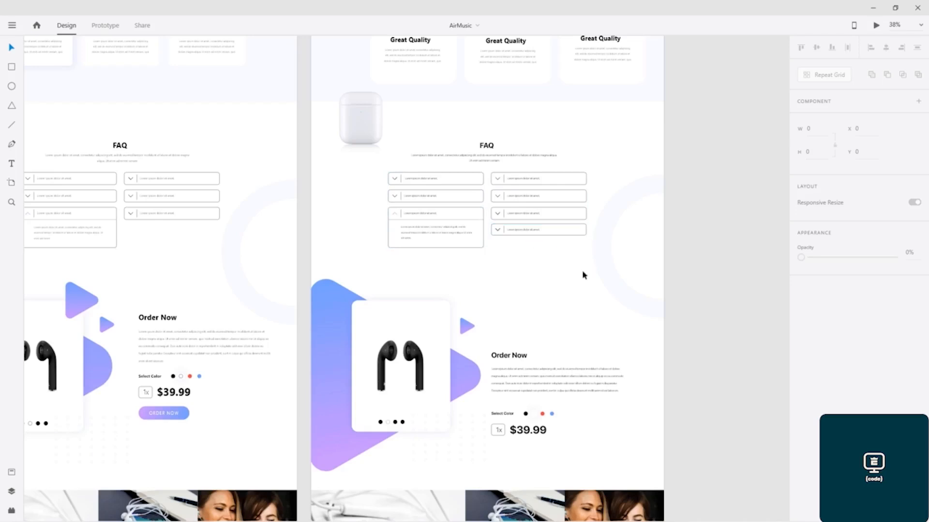
{"action": "left_click_drag", "start_coordinate": [702, 80], "coordinate": [469, 264]}
{"action": "scroll", "coordinate": [469, 265], "scroll_direction": "down", "scroll_amount": 2}
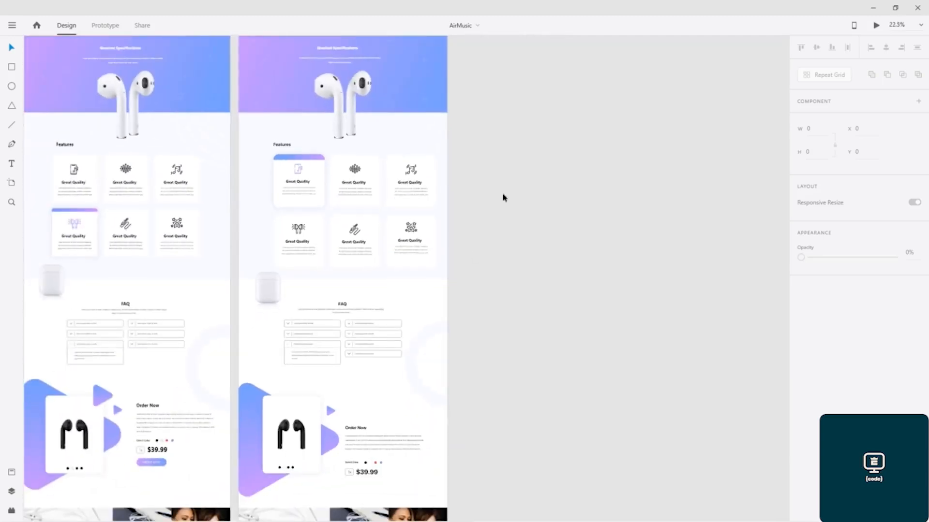
Step: Duplicate the Air Music – 1 artboard beside itself
{"action": "left_click_drag", "start_coordinate": [504, 195], "coordinate": [456, 350]}
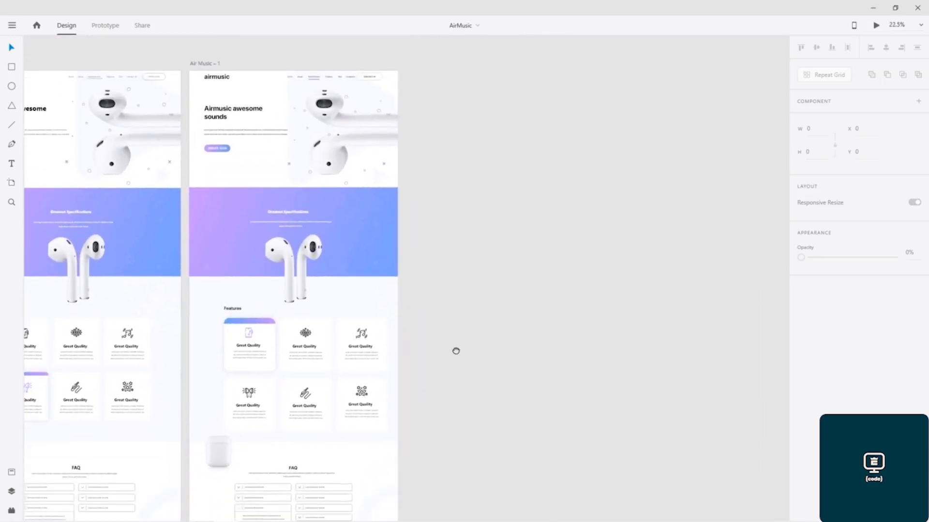
{"action": "left_click", "coordinate": [200, 64]}
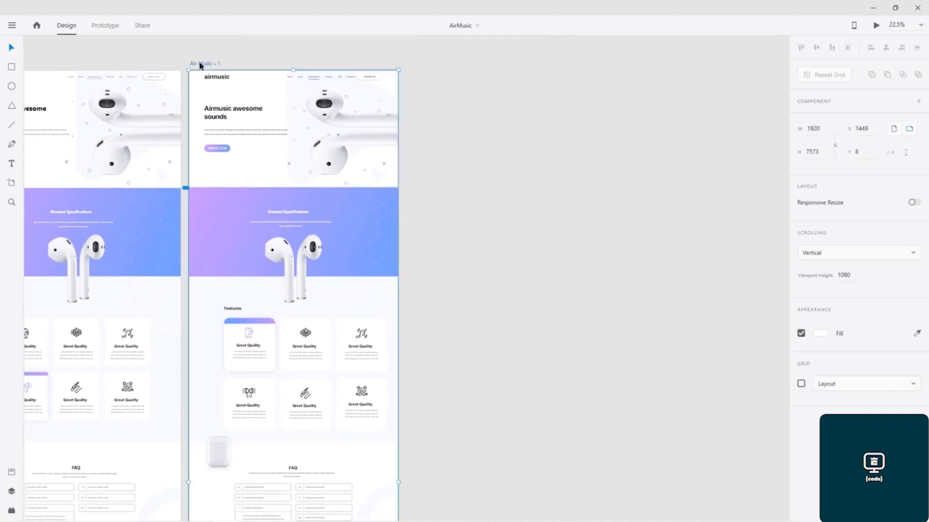
{"action": "left_click_drag", "start_coordinate": [200, 63], "coordinate": [414, 81]}
{"action": "left_click", "coordinate": [704, 190]}
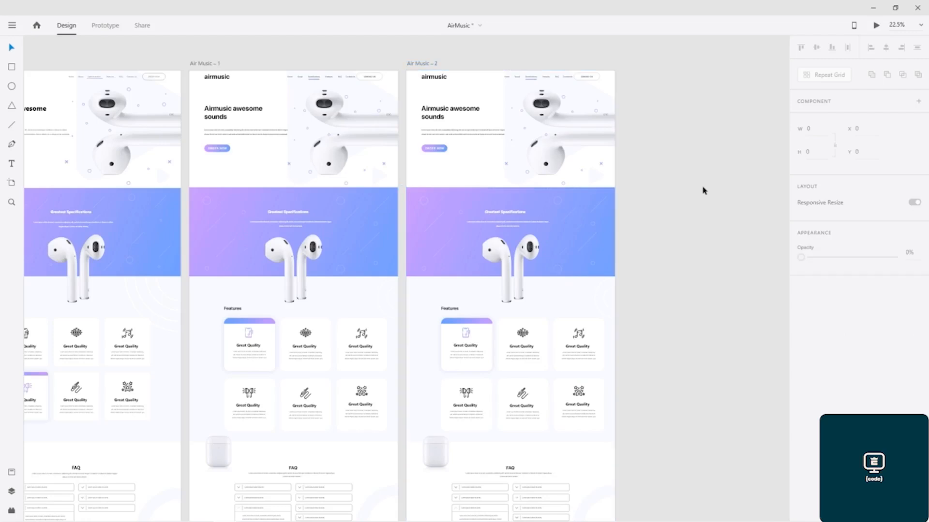
Step: Enlarge the last FAQ item box in the duplicated artboard to a height of about 222
{"action": "scroll", "coordinate": [668, 316], "scroll_direction": "down", "scroll_amount": 5}
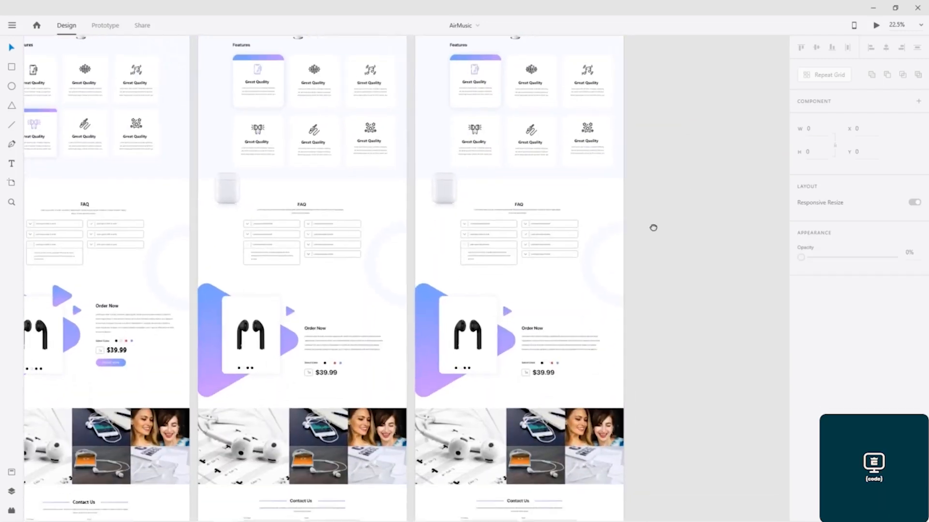
{"action": "left_click_drag", "start_coordinate": [653, 227], "coordinate": [609, 250]}
{"action": "scroll", "coordinate": [435, 282], "scroll_direction": "up", "scroll_amount": 8}
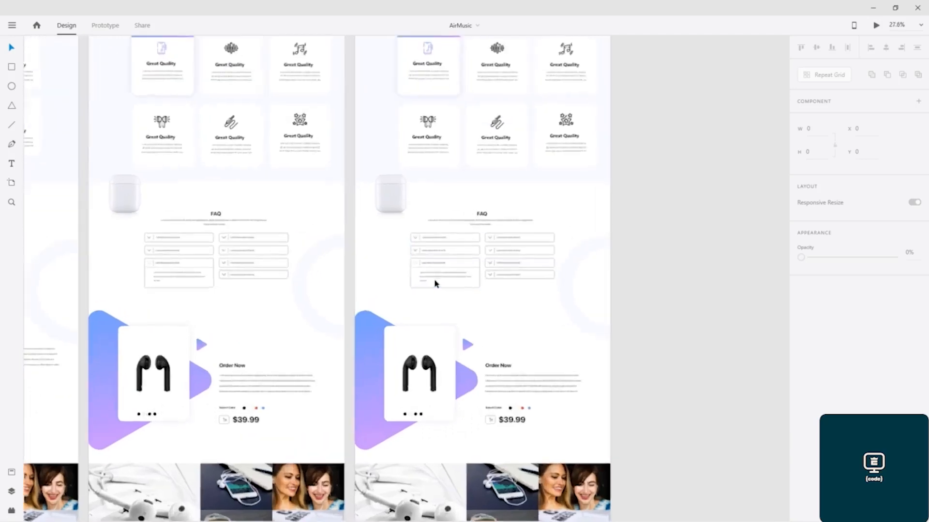
{"action": "left_click_drag", "start_coordinate": [666, 290], "coordinate": [398, 238]}
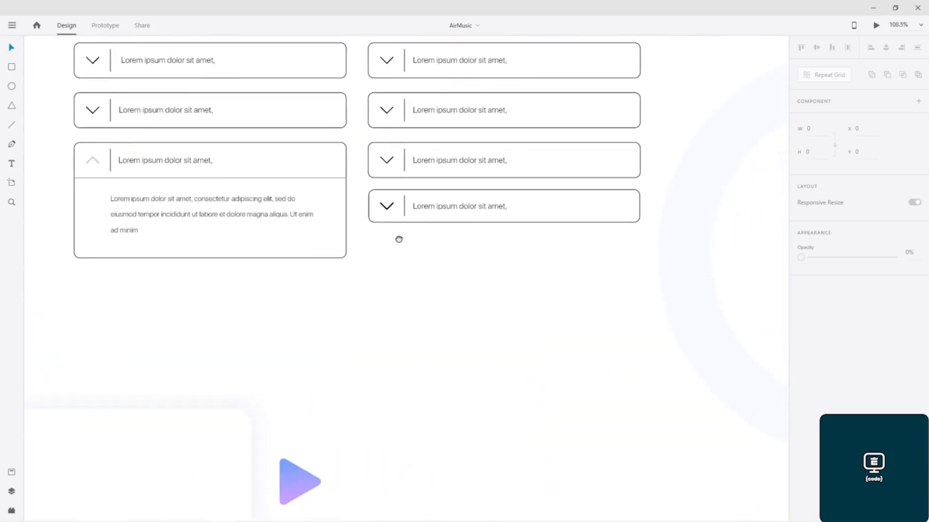
{"action": "left_click", "coordinate": [437, 223]}
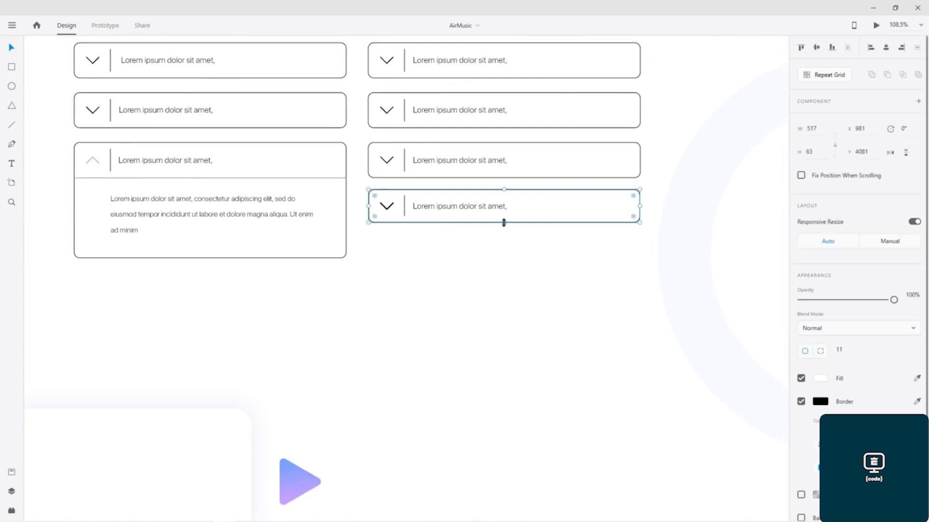
{"action": "left_click_drag", "start_coordinate": [504, 224], "coordinate": [499, 306]}
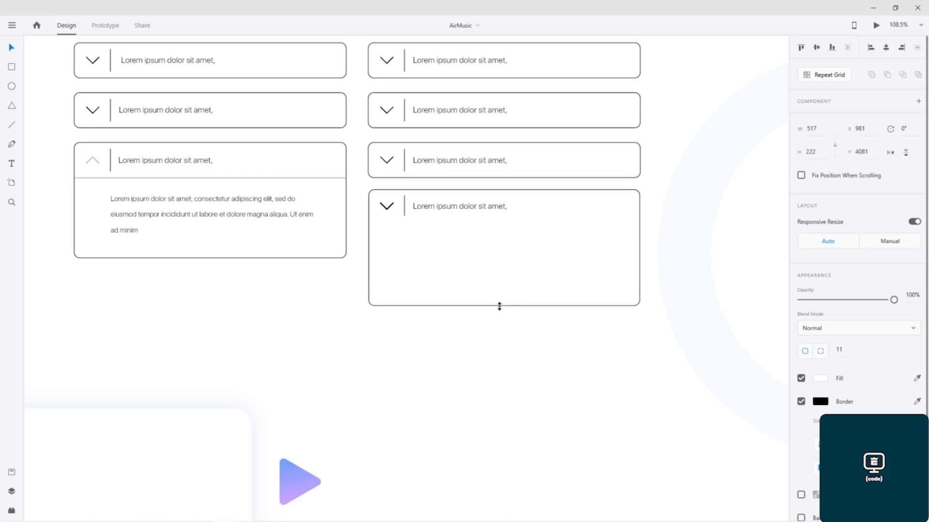
Step: Copy the answer text from the open FAQ item into the enlarged last FAQ item
{"action": "left_click", "coordinate": [150, 213]}
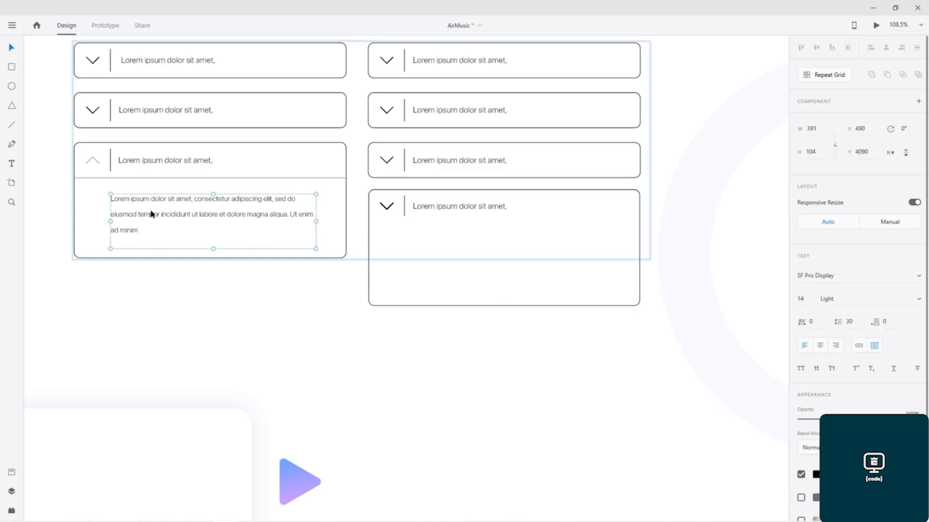
{"action": "left_click", "coordinate": [488, 265]}
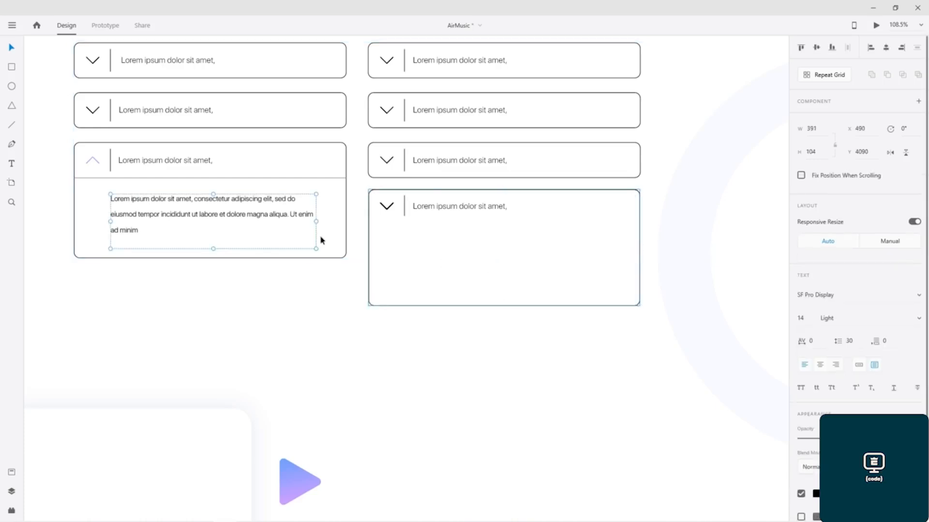
{"action": "left_click_drag", "start_coordinate": [247, 216], "coordinate": [540, 261]}
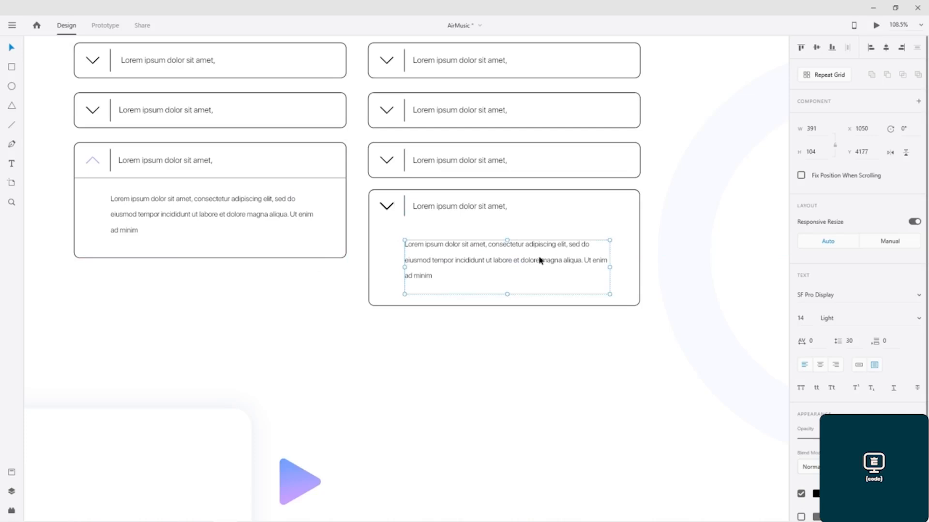
{"action": "left_click", "coordinate": [312, 285]}
Step: Rotate the chevron of the last FAQ item in the original artboard by 180° so it points upward
{"action": "scroll", "coordinate": [175, 280], "scroll_direction": "left", "scroll_amount": 15}
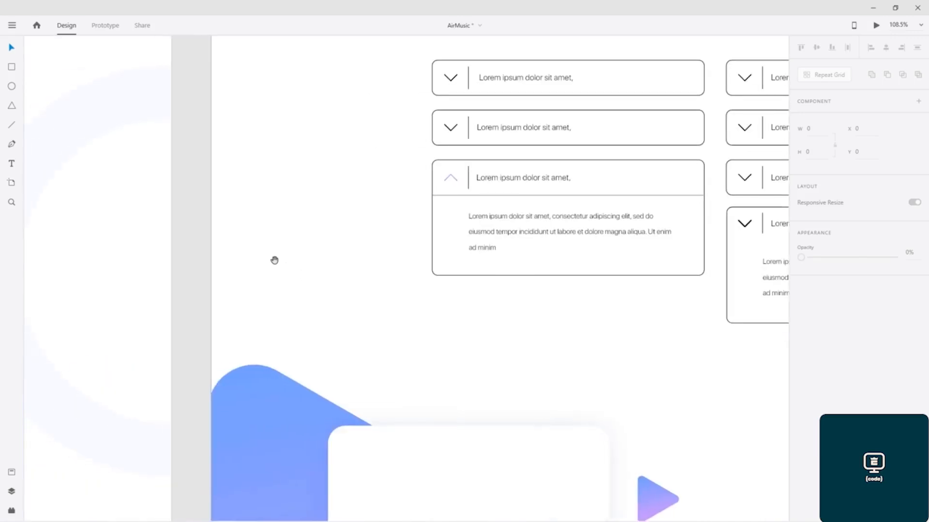
{"action": "scroll", "coordinate": [431, 301], "scroll_direction": "left", "scroll_amount": 6}
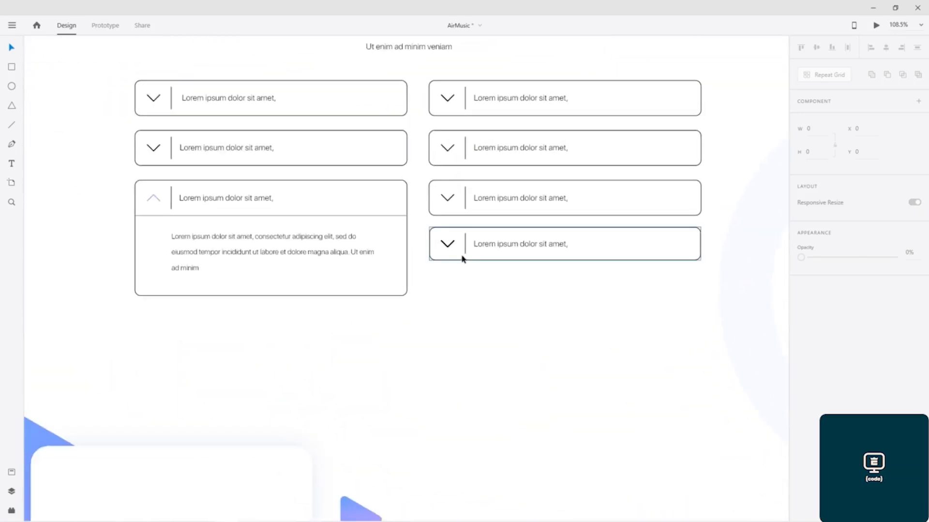
{"action": "left_click", "coordinate": [443, 241]}
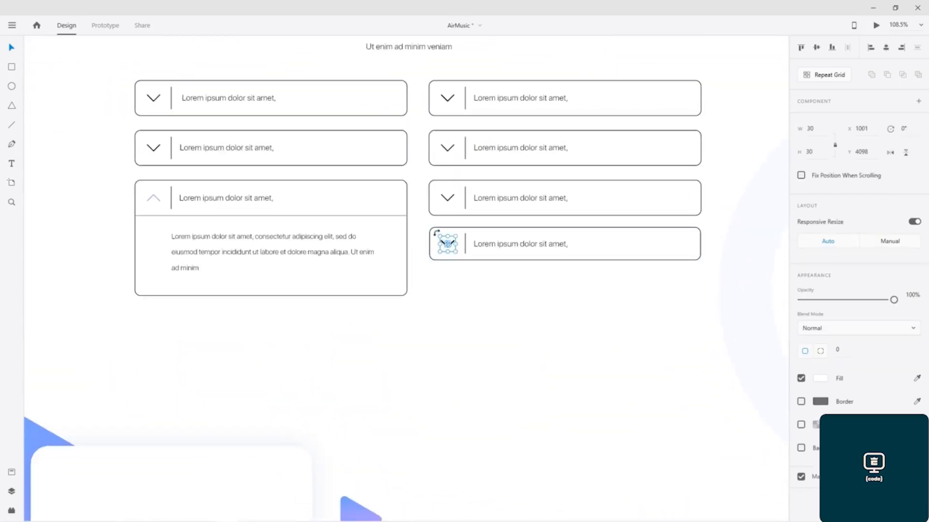
{"action": "left_click_drag", "start_coordinate": [436, 233], "coordinate": [465, 264]}
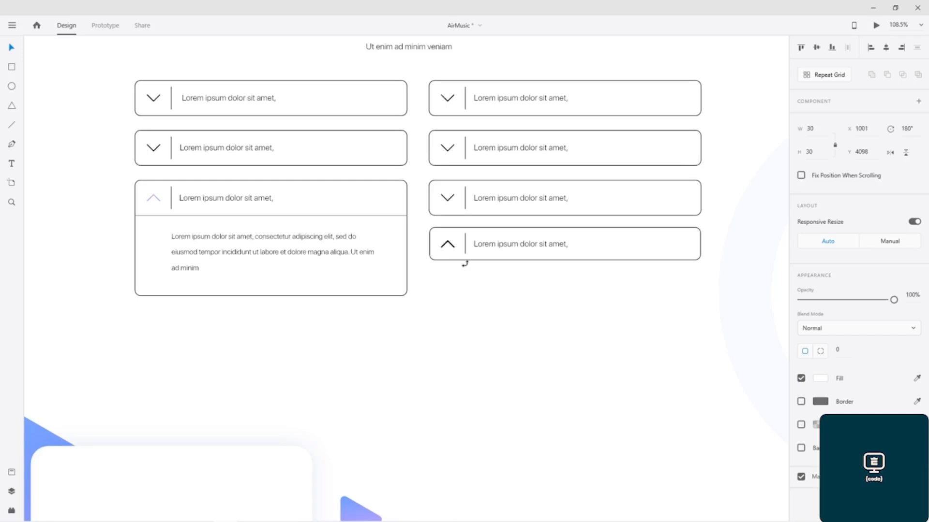
{"action": "left_click", "coordinate": [466, 290]}
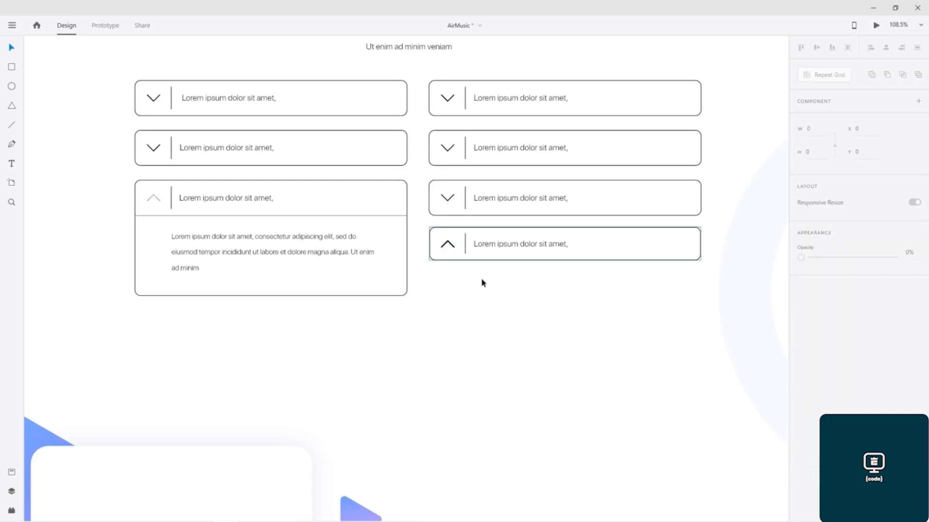
Step: Link the upward chevron in Air Music – 1 to the Air Music – 2 artboard with a tap transition
{"action": "scroll", "coordinate": [483, 283], "scroll_direction": "down", "scroll_amount": 4}
{"action": "left_click_drag", "start_coordinate": [615, 303], "coordinate": [241, 274]}
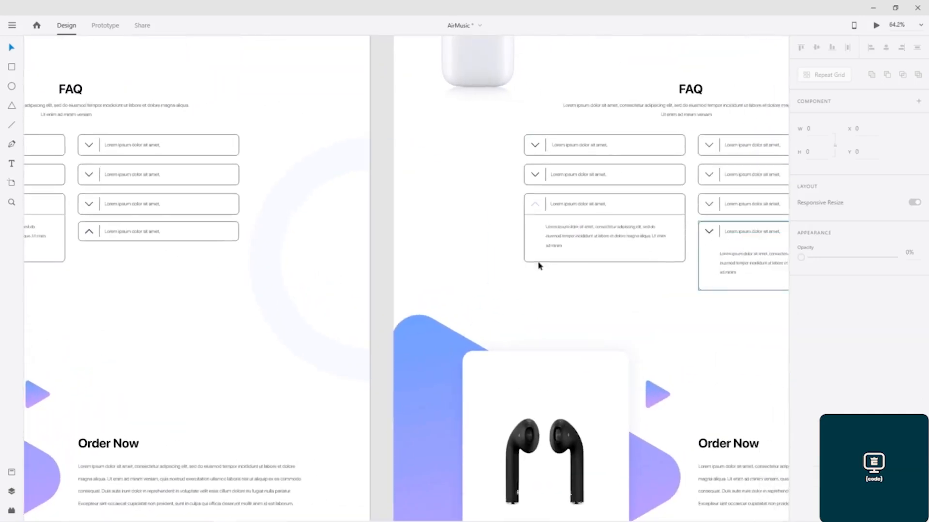
{"action": "left_click_drag", "start_coordinate": [419, 267], "coordinate": [379, 252]}
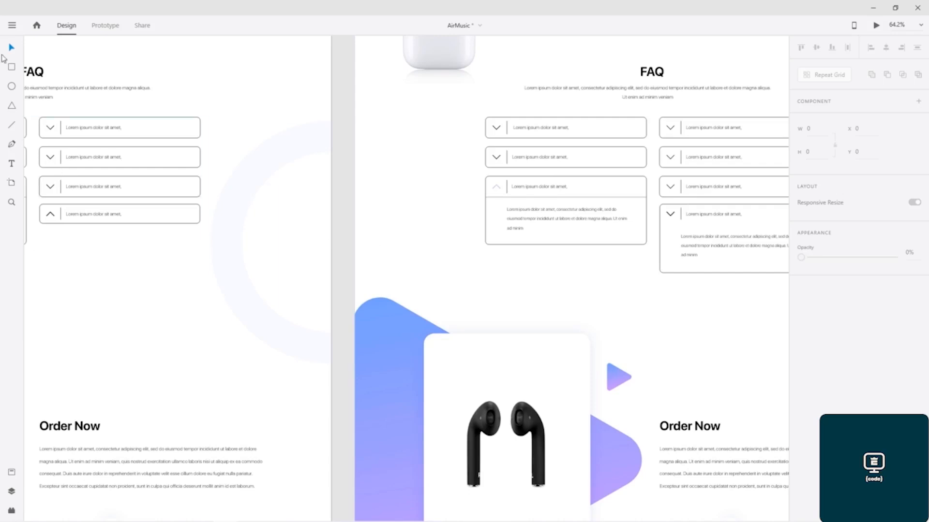
{"action": "left_click", "coordinate": [102, 29]}
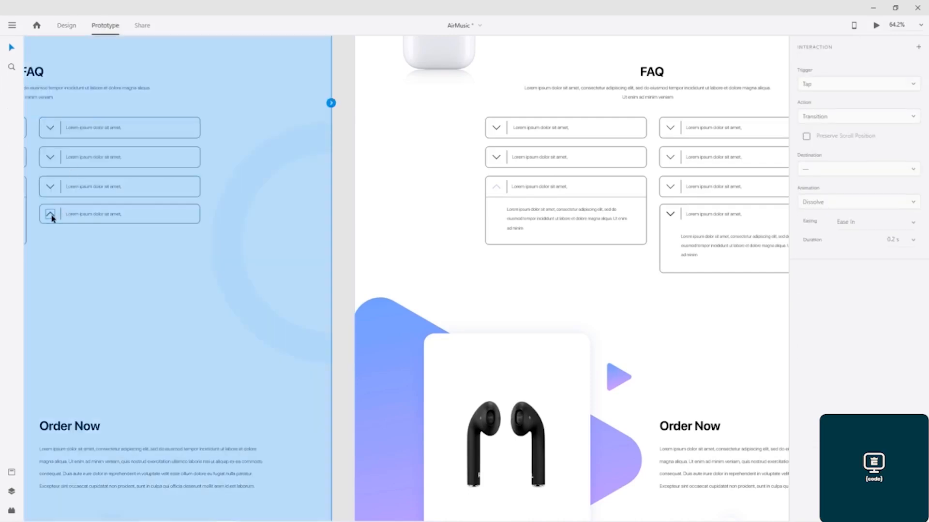
{"action": "left_click", "coordinate": [51, 216]}
{"action": "left_click_drag", "start_coordinate": [56, 215], "coordinate": [689, 223]}
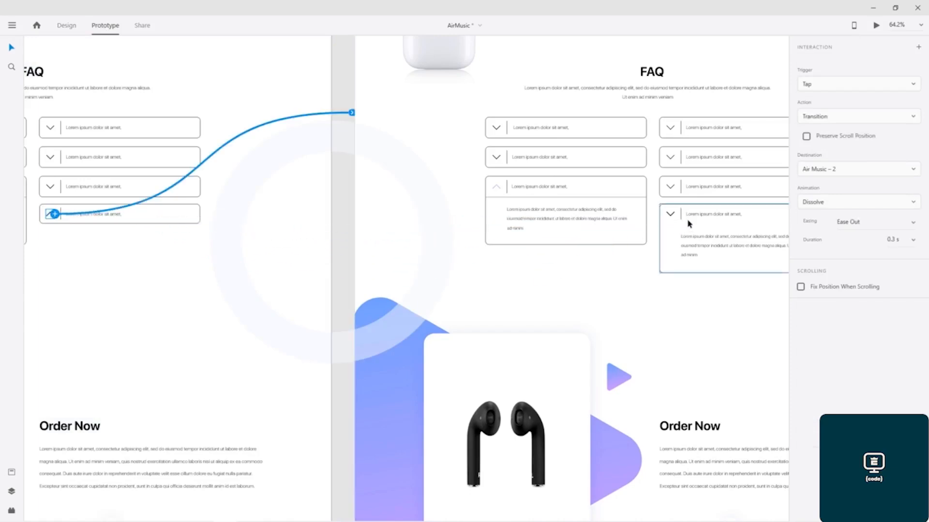
Step: Link the chevron of the expanded FAQ item in Air Music – 2 back to Air Music – 1
{"action": "left_click", "coordinate": [671, 215]}
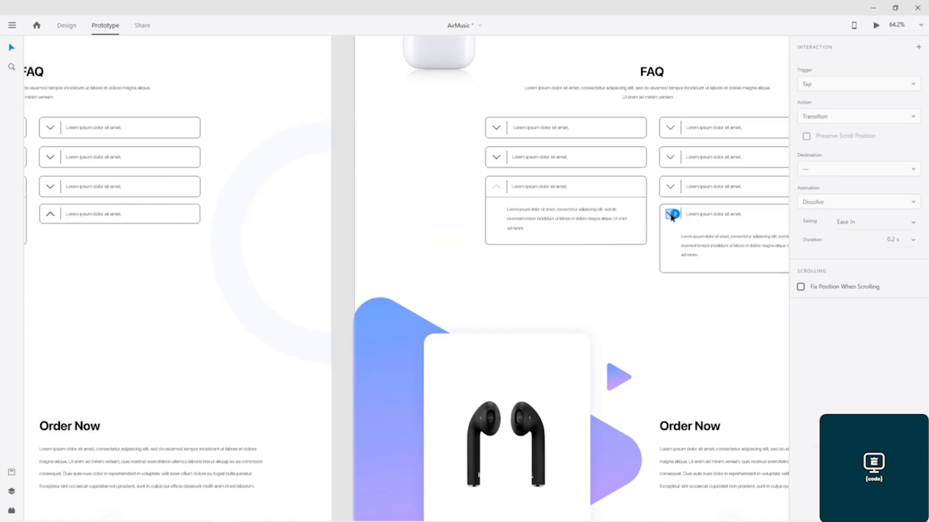
{"action": "left_click_drag", "start_coordinate": [675, 216], "coordinate": [93, 220]}
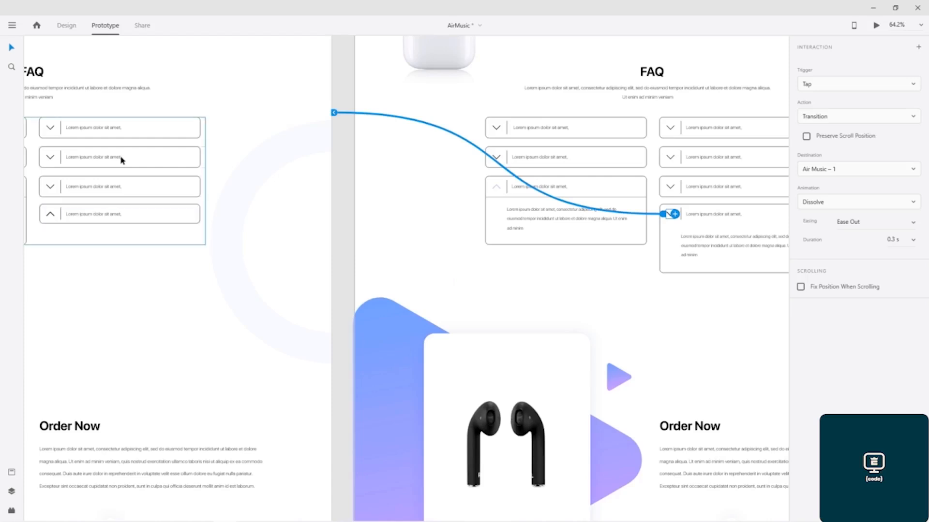
Step: Preview the prototype from Air Music – 1 and test the FAQ chevron toggle
{"action": "scroll", "coordinate": [382, 189], "scroll_direction": "down", "scroll_amount": 10}
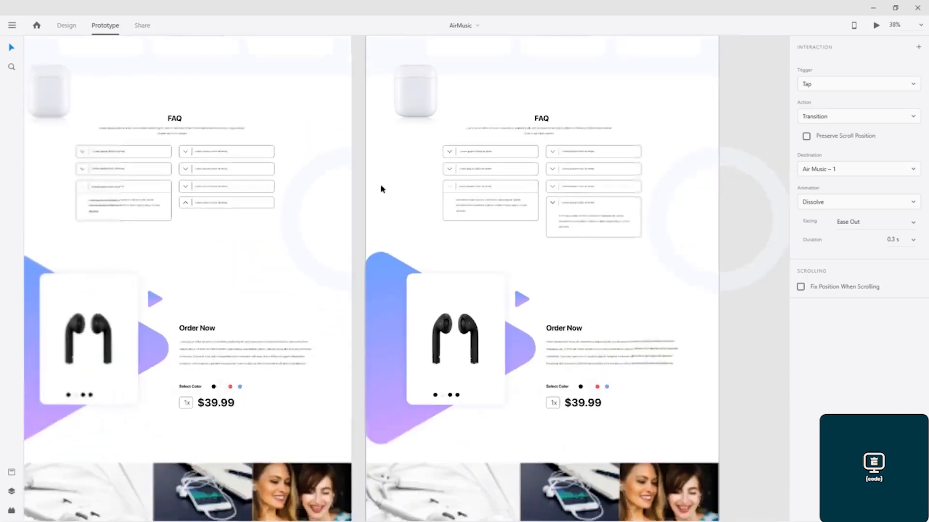
{"action": "scroll", "coordinate": [373, 128], "scroll_direction": "up", "scroll_amount": 5}
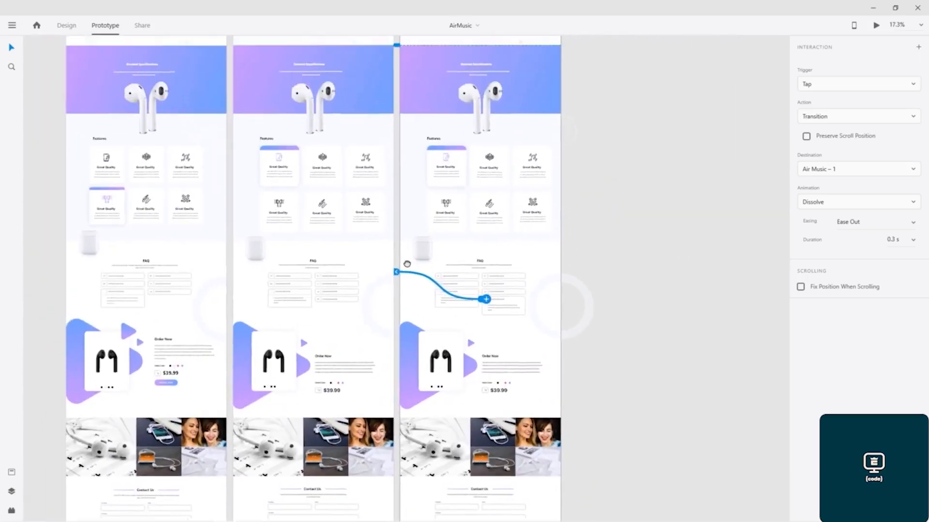
{"action": "left_click", "coordinate": [267, 100]}
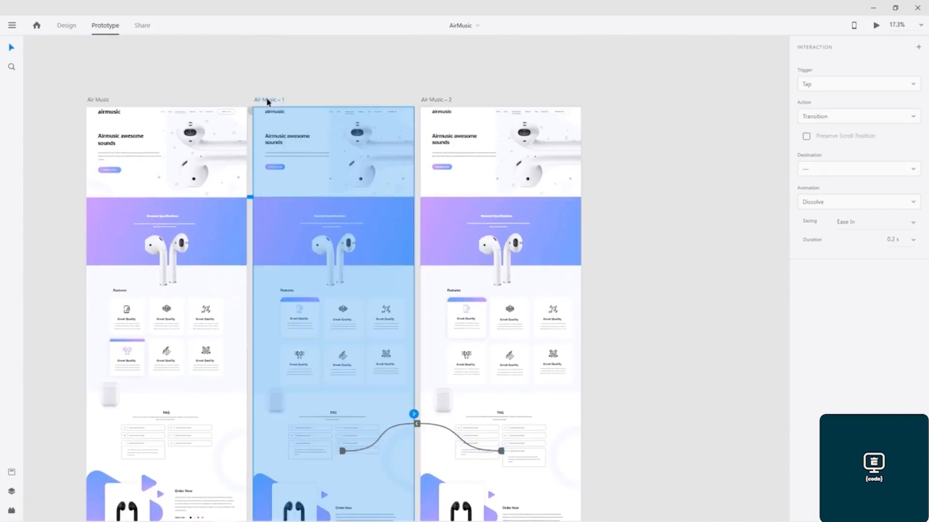
{"action": "left_click", "coordinate": [875, 26]}
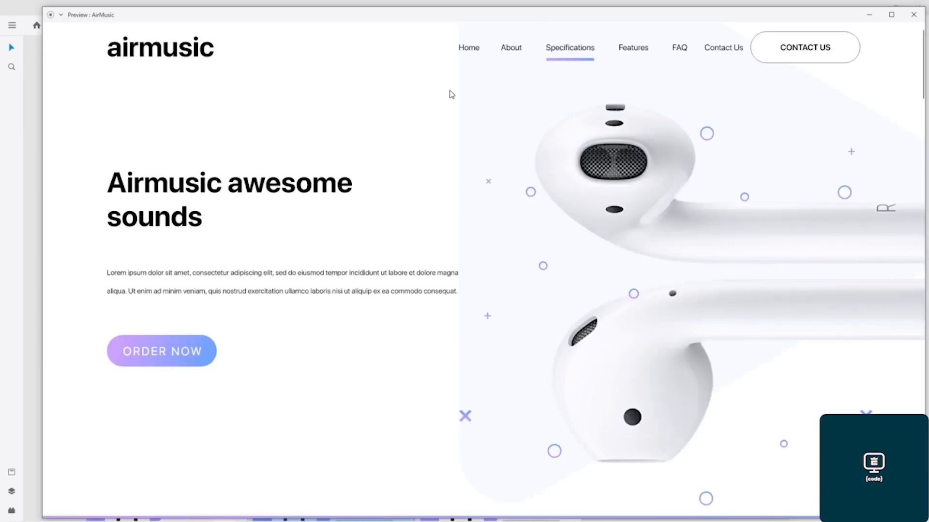
{"action": "scroll", "coordinate": [413, 265], "scroll_direction": "down", "scroll_amount": 15}
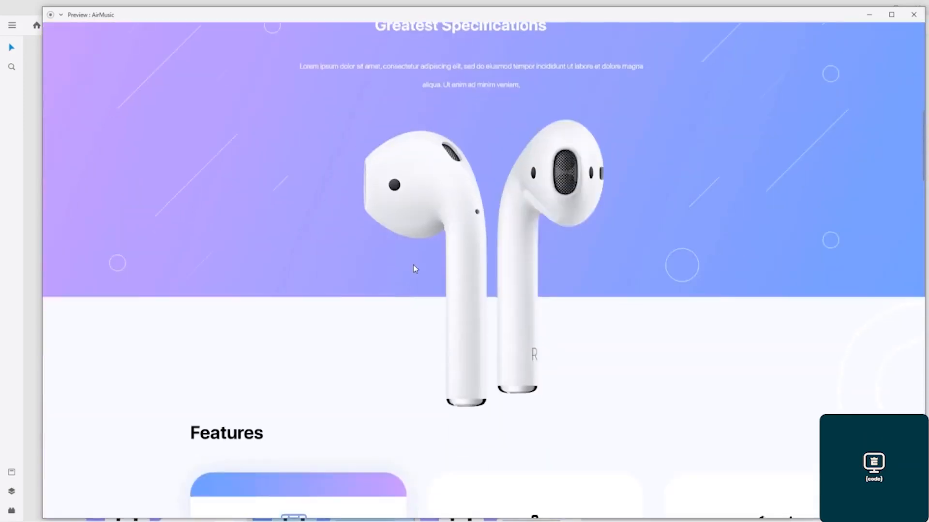
{"action": "scroll", "coordinate": [415, 269], "scroll_direction": "down", "scroll_amount": 6}
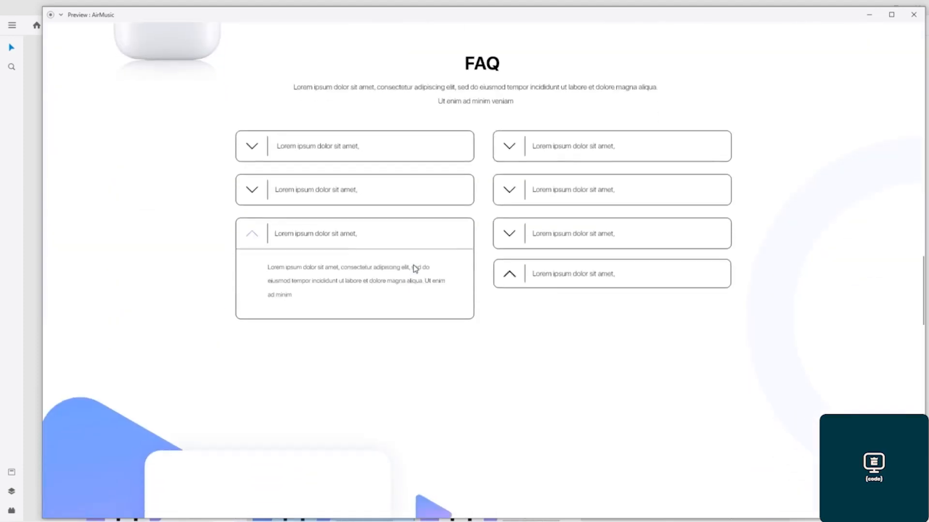
{"action": "left_click", "coordinate": [513, 277]}
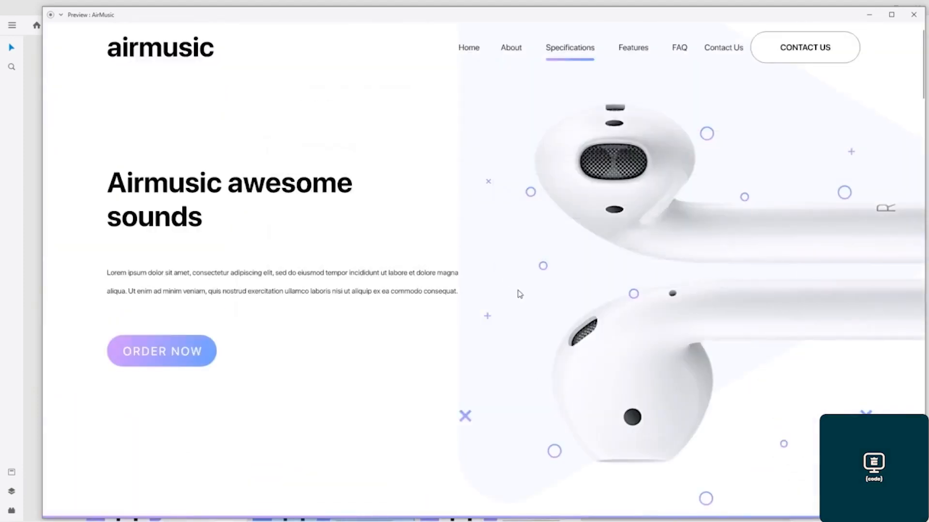
{"action": "scroll", "coordinate": [457, 223], "scroll_direction": "down", "scroll_amount": 12}
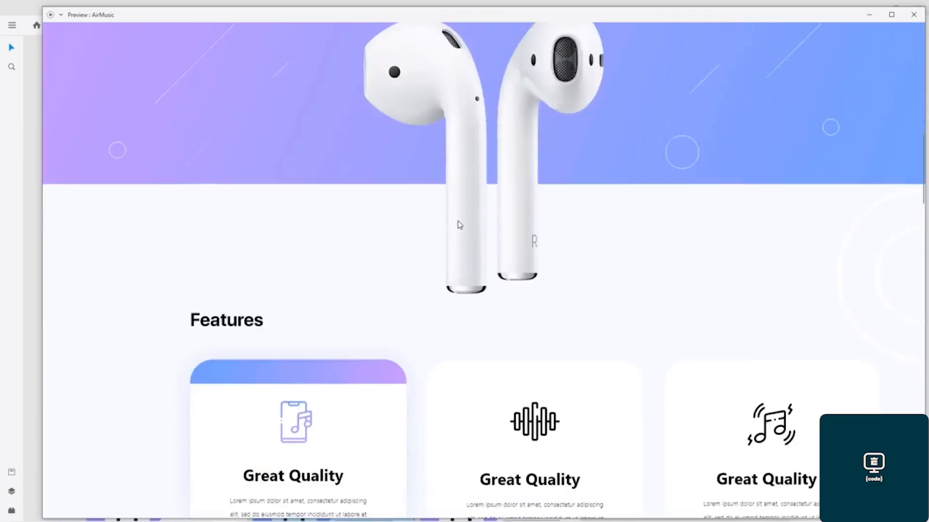
{"action": "scroll", "coordinate": [459, 225], "scroll_direction": "down", "scroll_amount": 10}
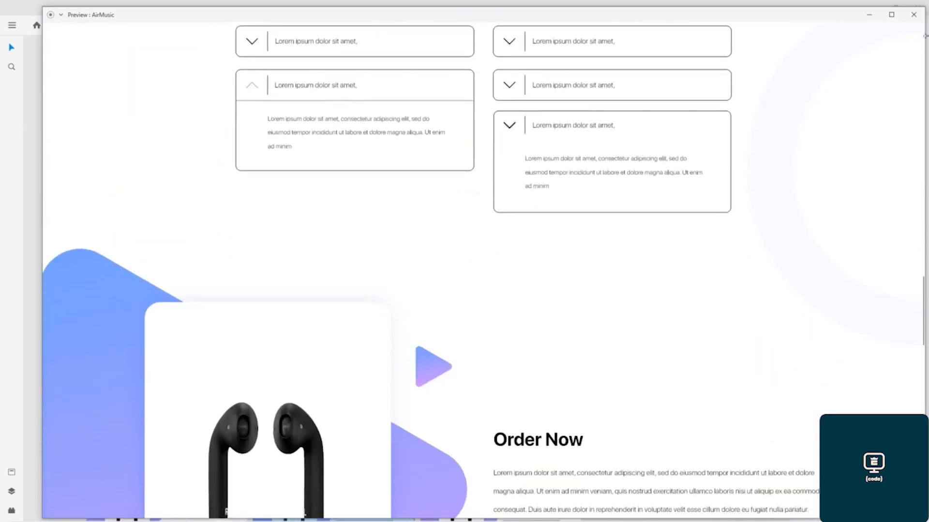
{"action": "left_click", "coordinate": [913, 15]}
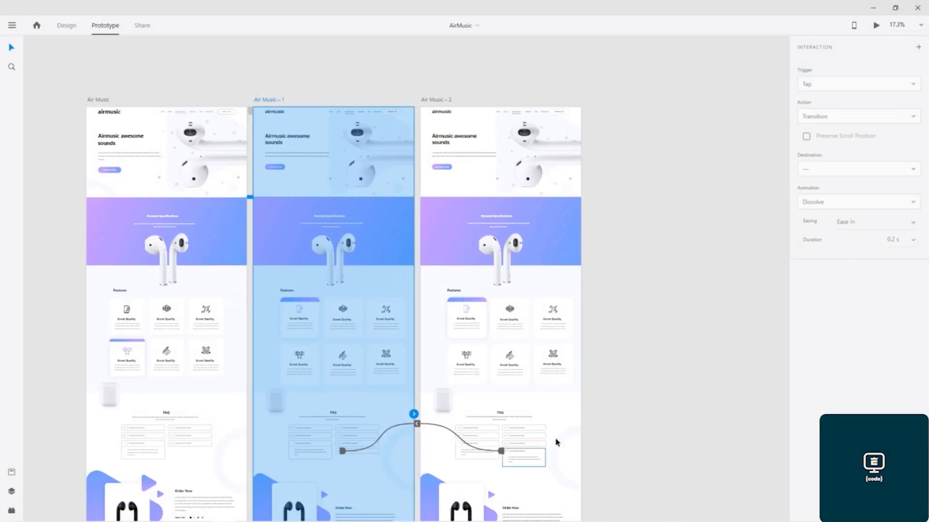
Step: Delete the tap link from the upward chevron in Air Music – 1
{"action": "scroll", "coordinate": [632, 228], "scroll_direction": "down", "scroll_amount": 5}
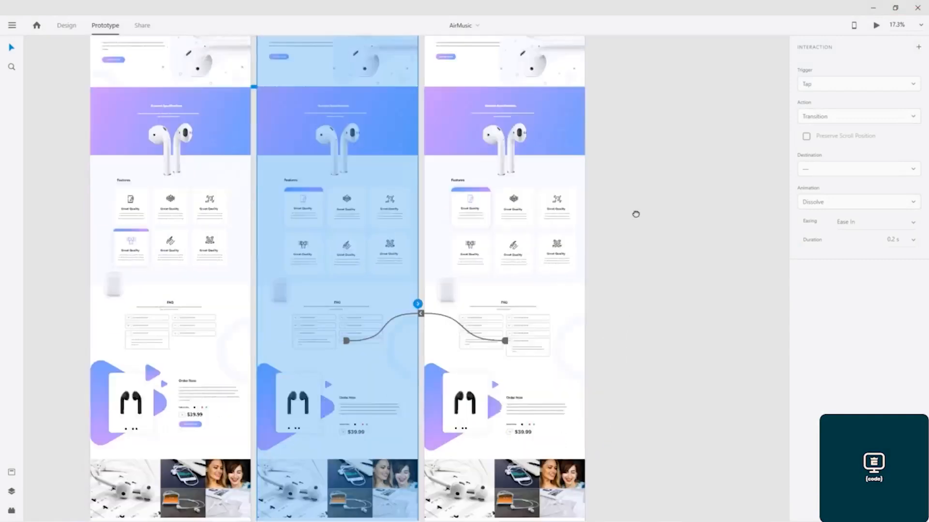
{"action": "scroll", "coordinate": [431, 282], "scroll_direction": "up", "scroll_amount": 6}
{"action": "scroll", "coordinate": [432, 283], "scroll_direction": "up", "scroll_amount": 2}
{"action": "scroll", "coordinate": [441, 276], "scroll_direction": "down", "scroll_amount": 4}
{"action": "left_click_drag", "start_coordinate": [599, 279], "coordinate": [477, 267]}
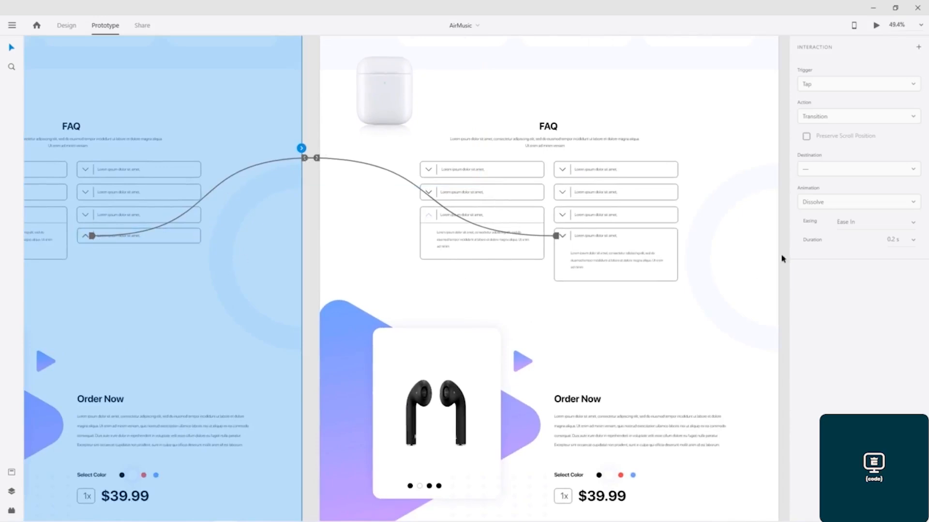
{"action": "left_click", "coordinate": [91, 237]}
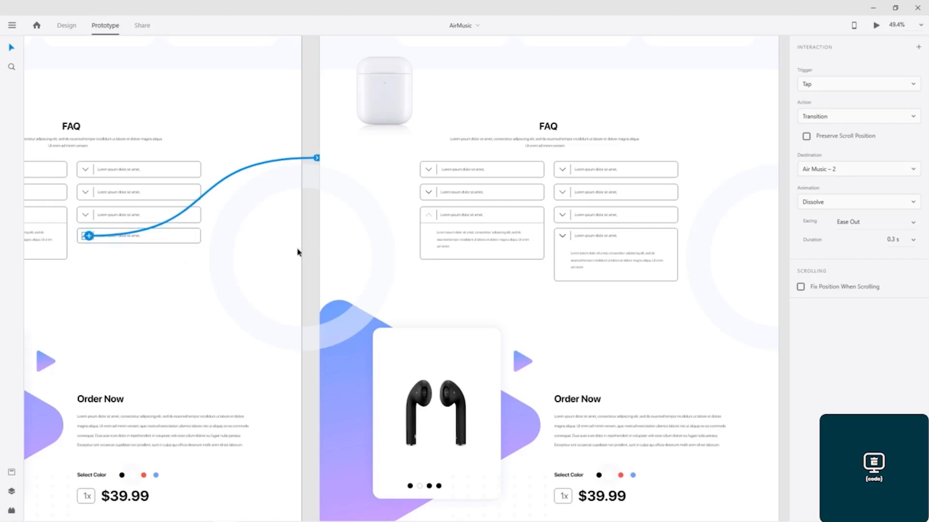
{"action": "key", "text": "Delete"}
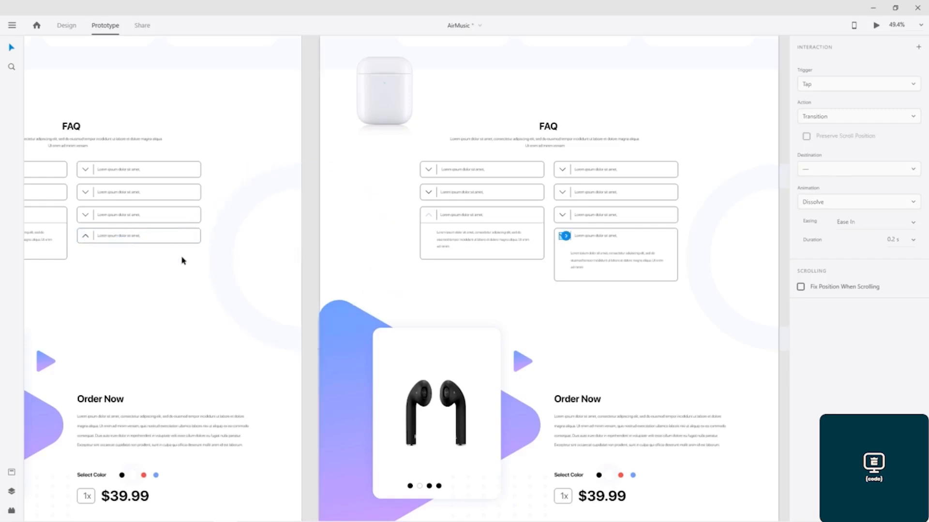
Step: Link the upward chevron in Air Music – 1 to Air Music – 2 again
{"action": "left_click", "coordinate": [94, 261]}
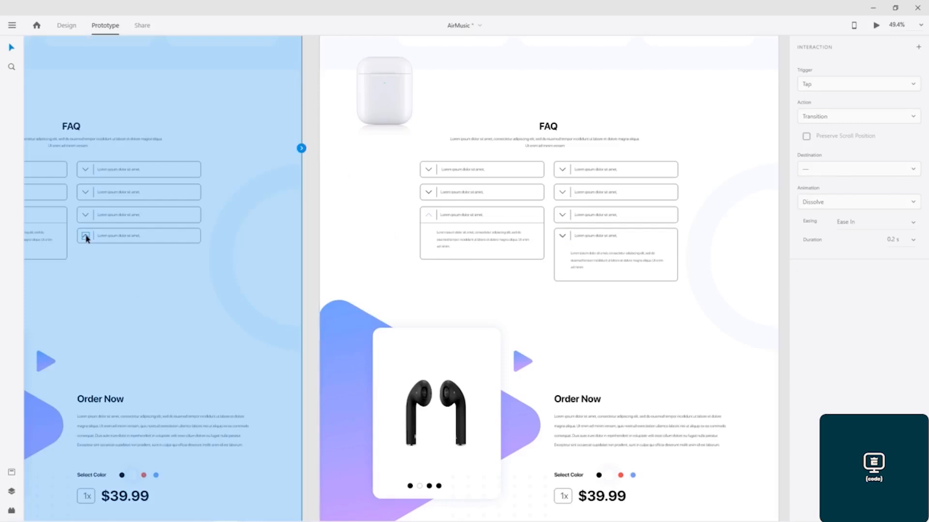
{"action": "left_click", "coordinate": [87, 239]}
{"action": "left_click_drag", "start_coordinate": [89, 236], "coordinate": [564, 239]}
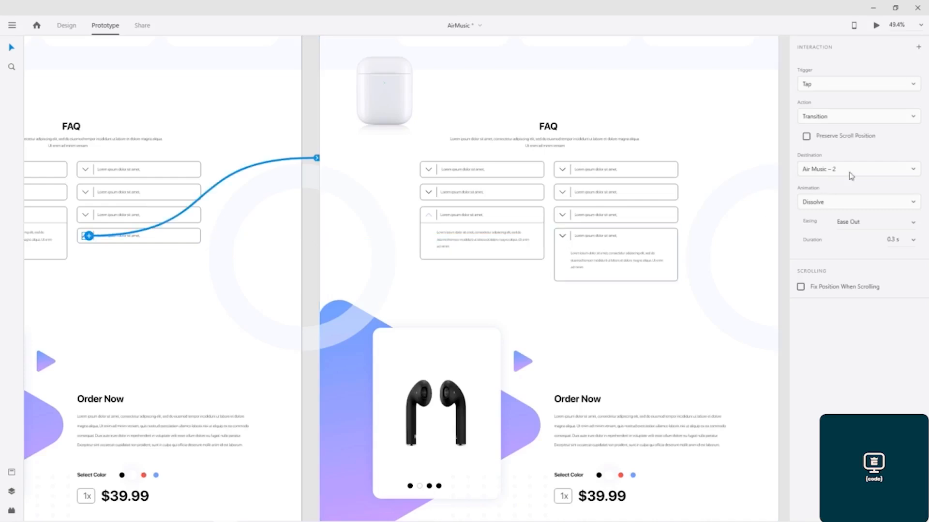
Step: Switch the Air Music – 1 chevron link to Auto-Animate and link the Air Music – 2 expanded chevron back to Air Music – 1
{"action": "left_click", "coordinate": [889, 115]}
{"action": "left_click", "coordinate": [851, 135]}
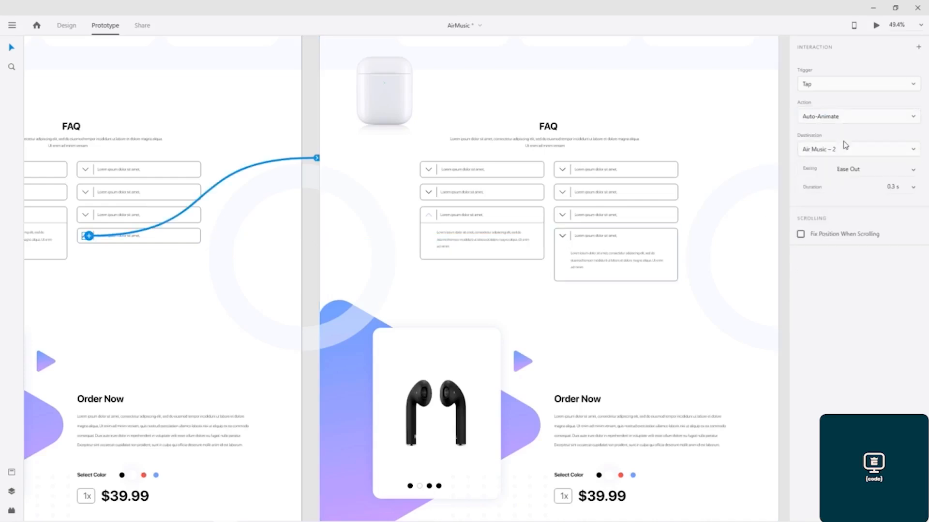
{"action": "left_click", "coordinate": [561, 236]}
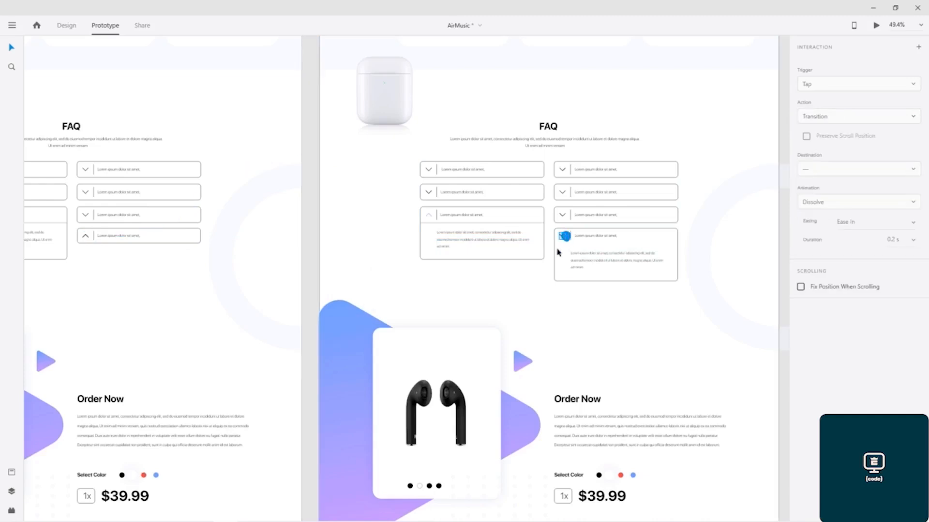
{"action": "left_click_drag", "start_coordinate": [564, 236], "coordinate": [137, 243]}
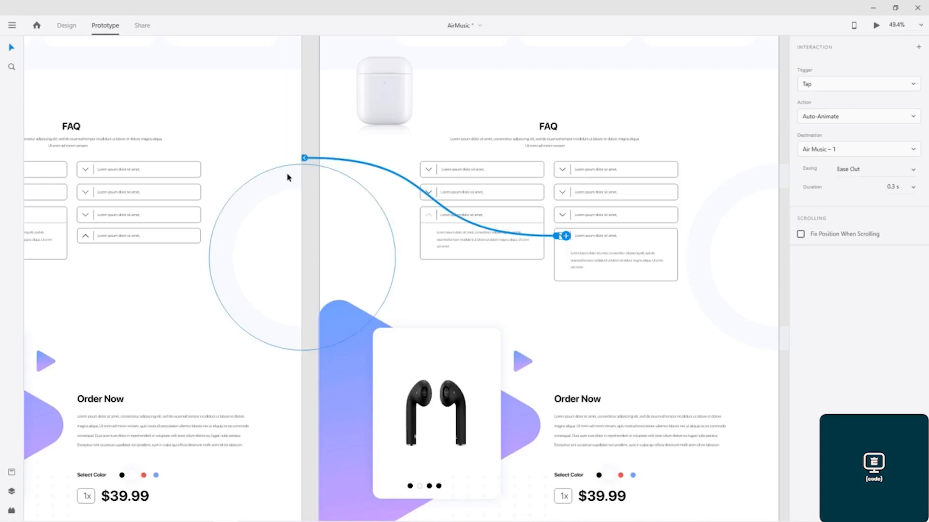
Step: Preview the prototype and test the Auto-Animate toggle on the FAQ chevron
{"action": "left_click", "coordinate": [875, 27]}
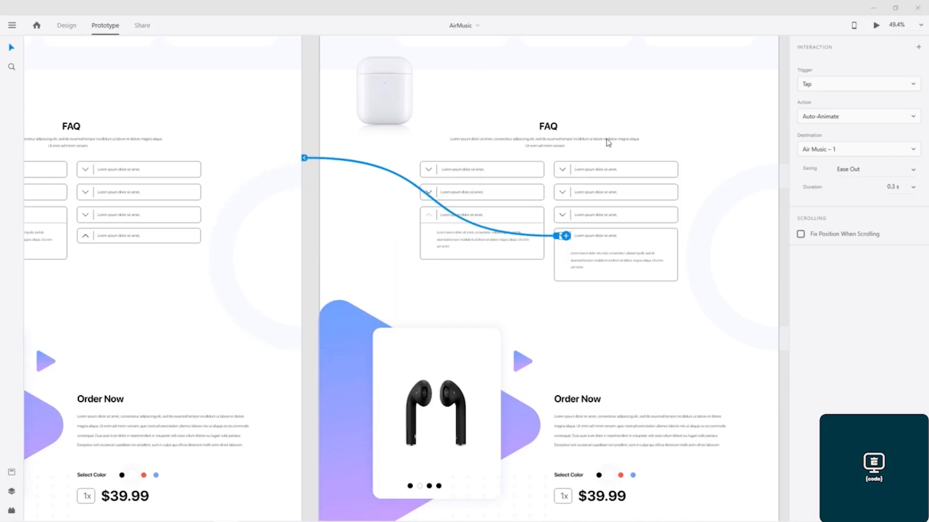
{"action": "scroll", "coordinate": [583, 283], "scroll_direction": "down", "scroll_amount": 6}
{"action": "scroll", "coordinate": [582, 283], "scroll_direction": "down", "scroll_amount": 15}
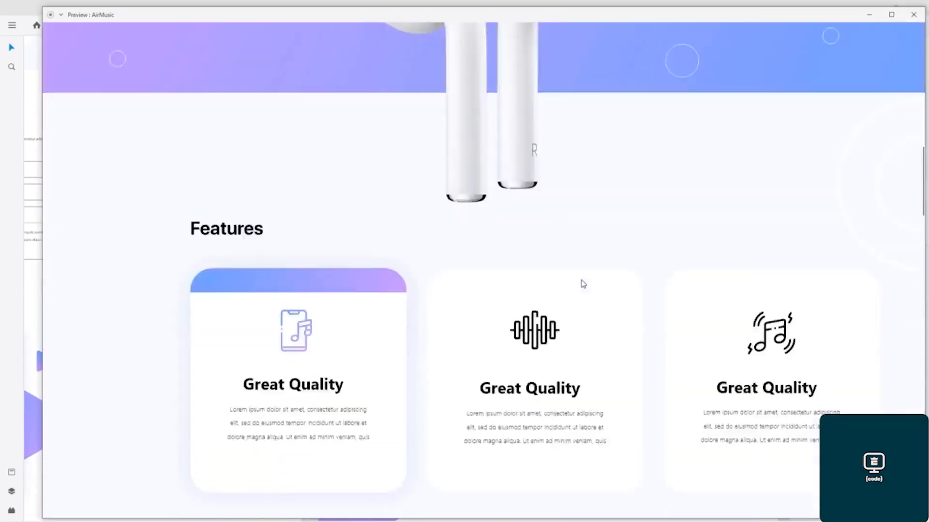
{"action": "left_click", "coordinate": [892, 15]}
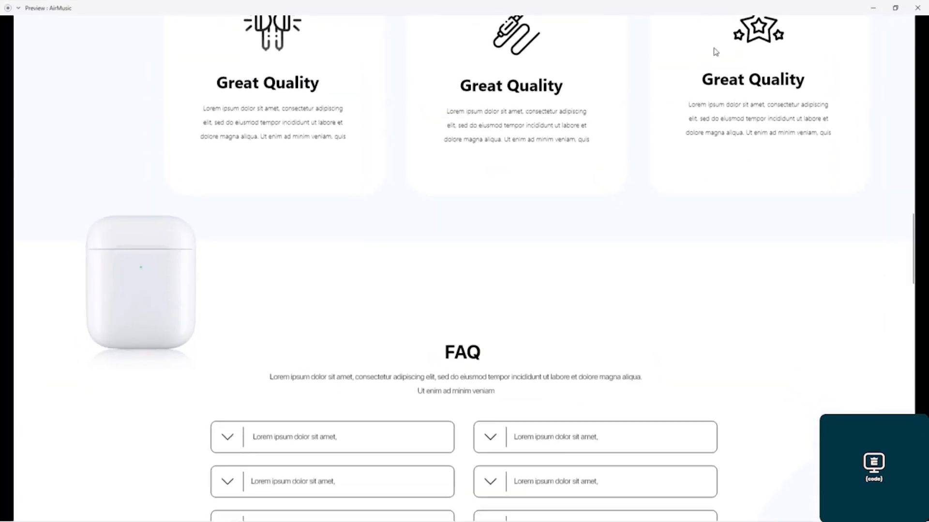
{"action": "scroll", "coordinate": [571, 266], "scroll_direction": "down", "scroll_amount": 10}
{"action": "scroll", "coordinate": [570, 265], "scroll_direction": "down", "scroll_amount": 4}
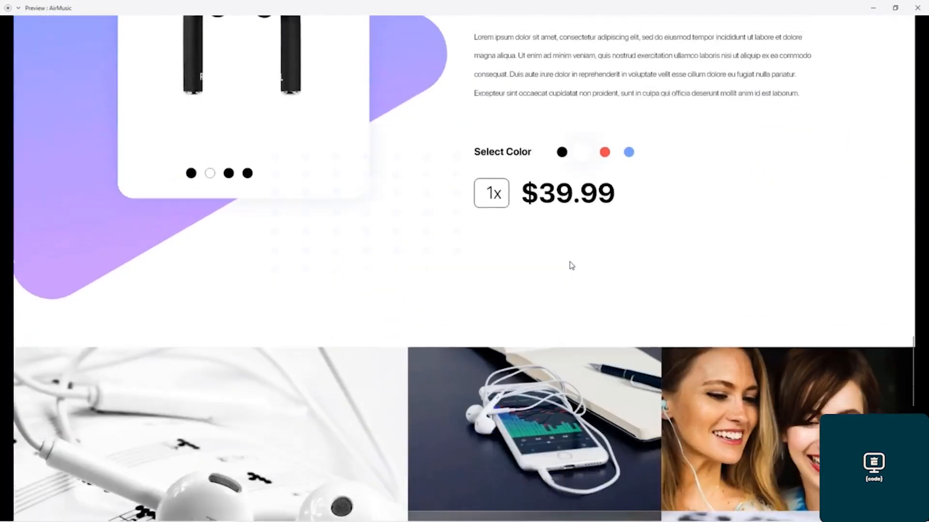
{"action": "scroll", "coordinate": [571, 265], "scroll_direction": "up", "scroll_amount": 12}
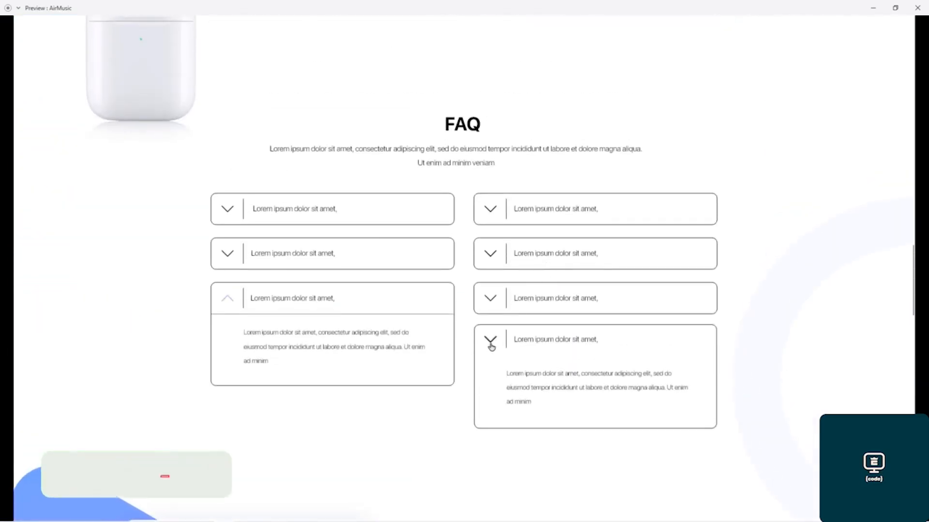
{"action": "left_click", "coordinate": [490, 339]}
{"action": "left_click", "coordinate": [491, 340]}
{"action": "left_click", "coordinate": [491, 341]}
{"action": "left_click", "coordinate": [491, 341]}
{"action": "left_click", "coordinate": [491, 342]}
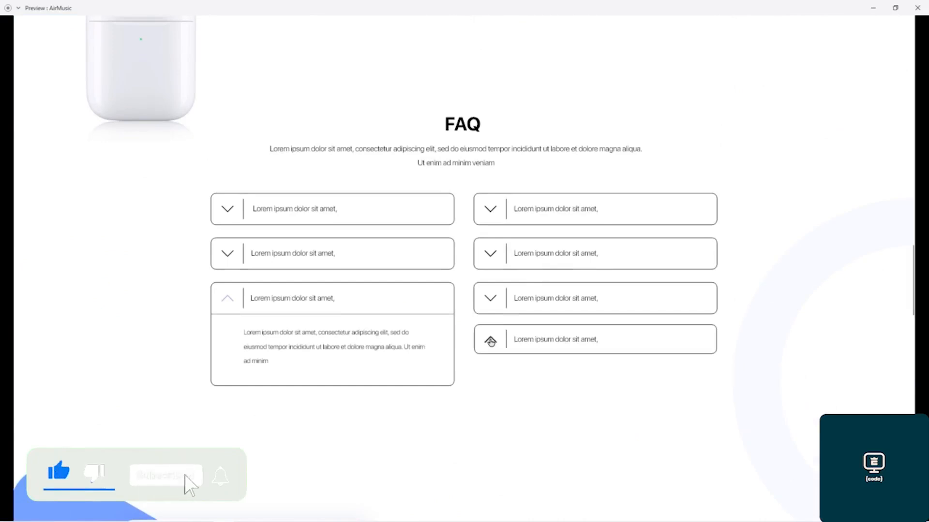
{"action": "left_click", "coordinate": [917, 8]}
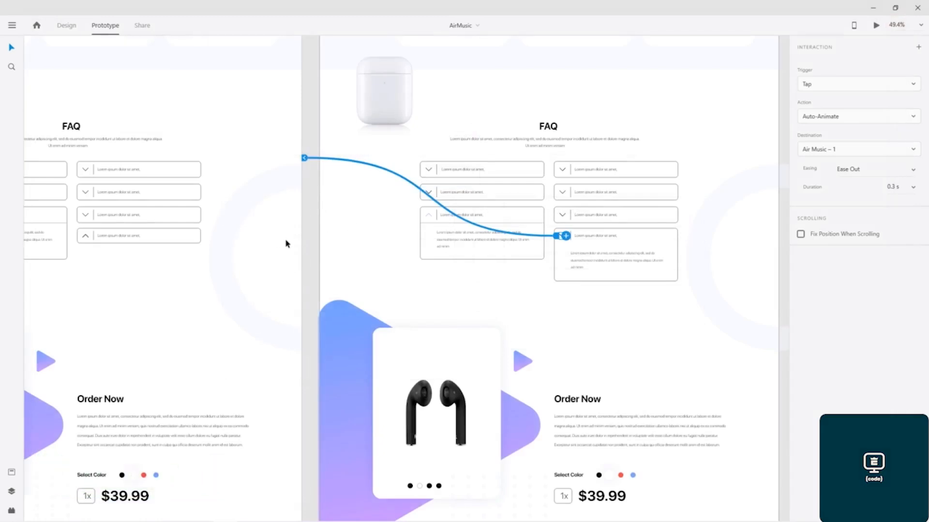
Step: Select the Air Music – 1 artboard, preview the prototype from it, and retest the FAQ chevron toggle
{"action": "scroll", "coordinate": [285, 244], "scroll_direction": "down", "scroll_amount": 5}
{"action": "left_click_drag", "start_coordinate": [257, 133], "coordinate": [405, 498]}
{"action": "left_click", "coordinate": [258, 128]}
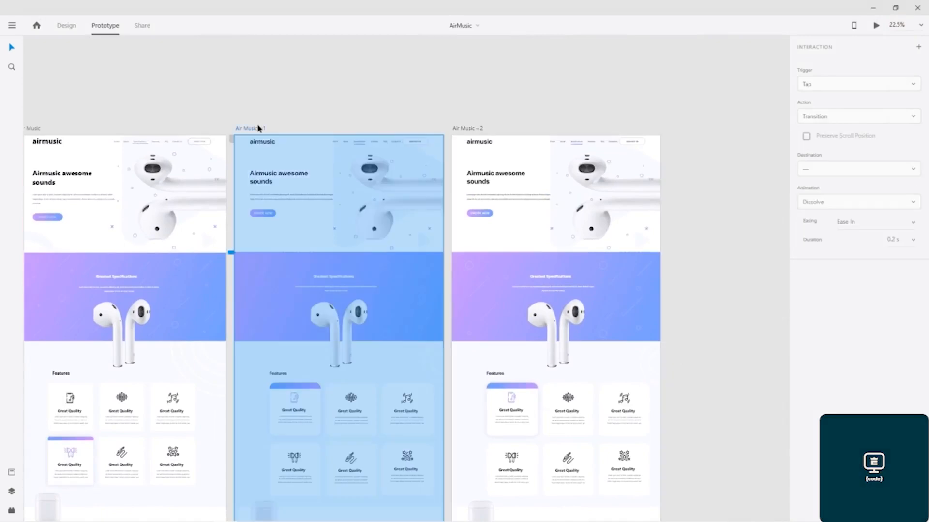
{"action": "left_click", "coordinate": [877, 28]}
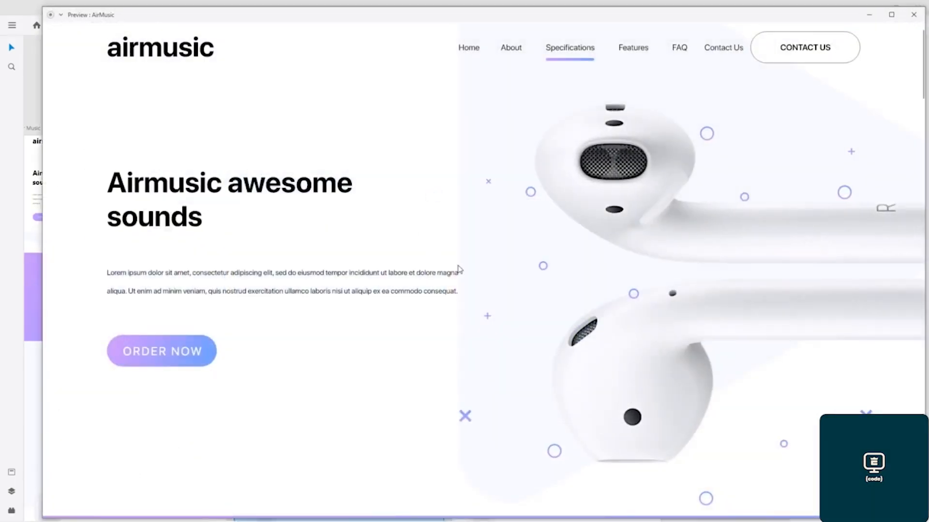
{"action": "scroll", "coordinate": [611, 314], "scroll_direction": "down", "scroll_amount": 5}
{"action": "scroll", "coordinate": [611, 286], "scroll_direction": "down", "scroll_amount": 15}
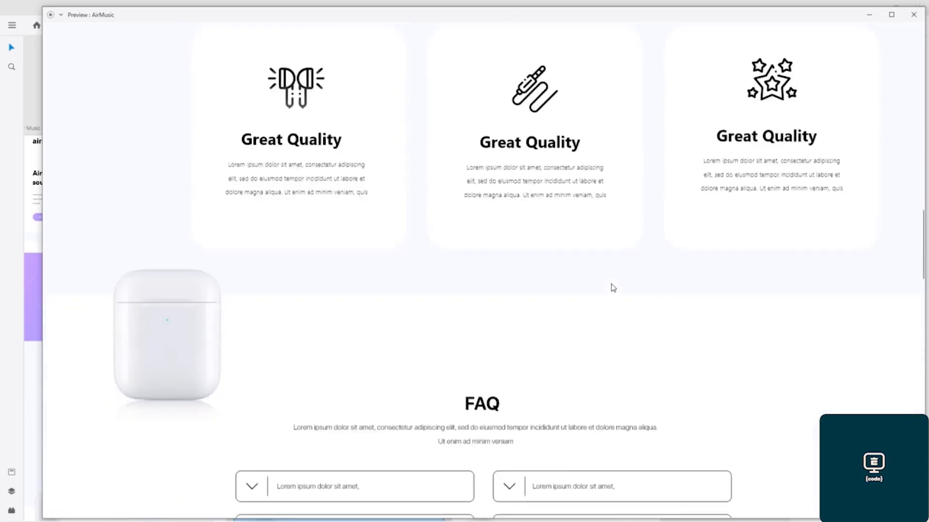
{"action": "left_click", "coordinate": [510, 134]}
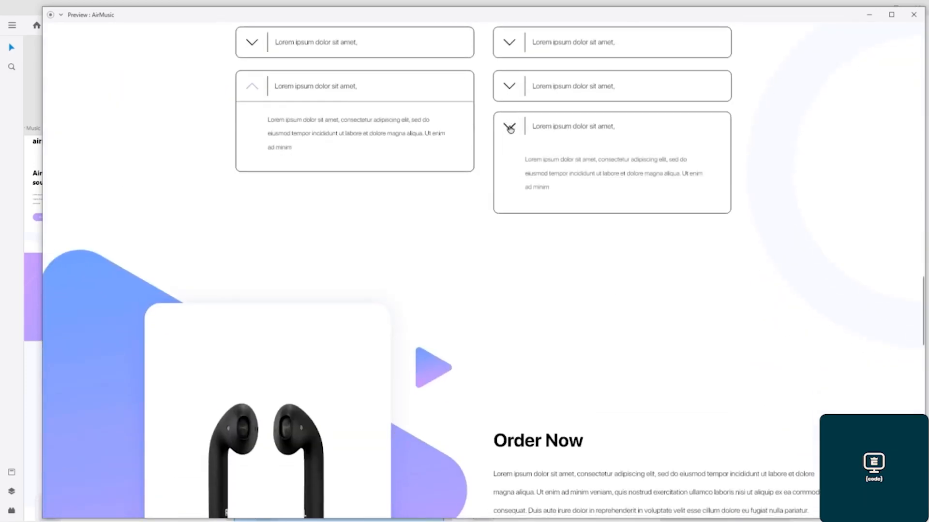
{"action": "left_click", "coordinate": [510, 131]}
{"action": "left_click", "coordinate": [510, 131]}
{"action": "left_click", "coordinate": [510, 131]}
{"action": "left_click", "coordinate": [508, 130]}
{"action": "left_click", "coordinate": [913, 14]}
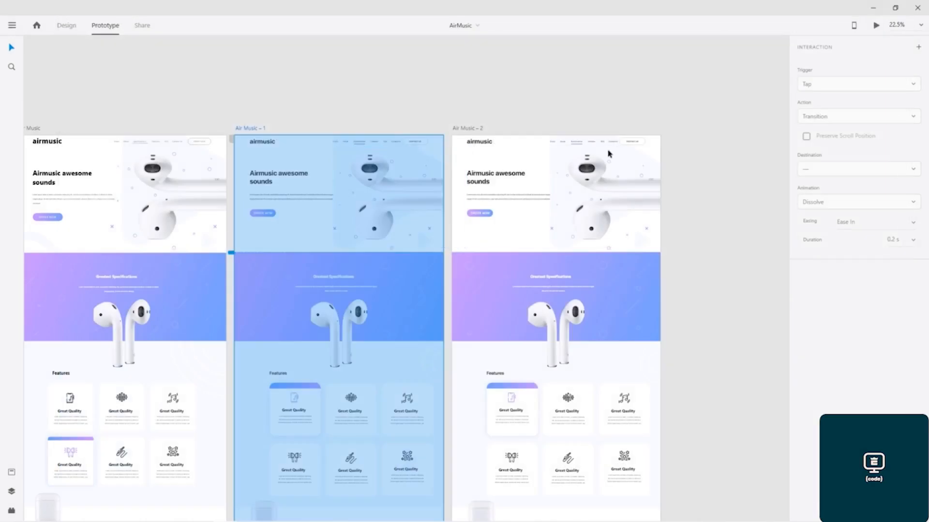
{"action": "left_click_drag", "start_coordinate": [332, 118], "coordinate": [345, 43]}
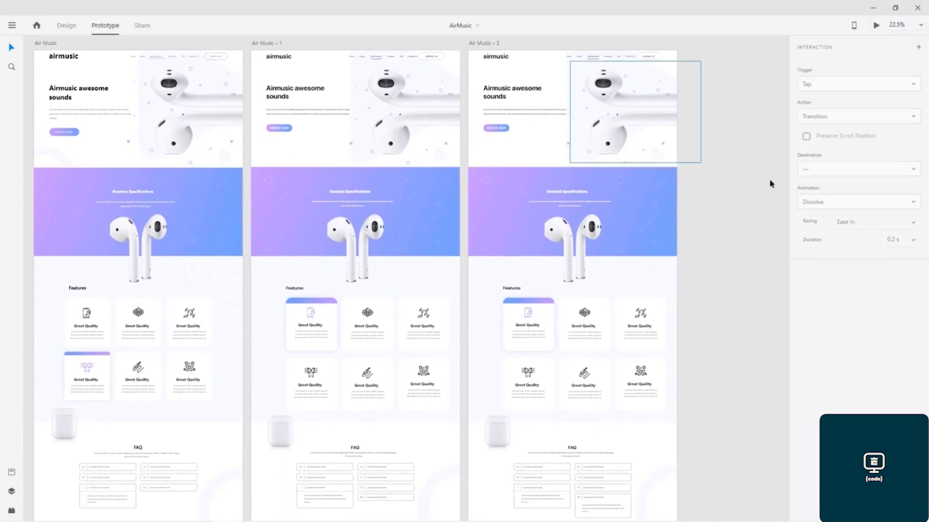